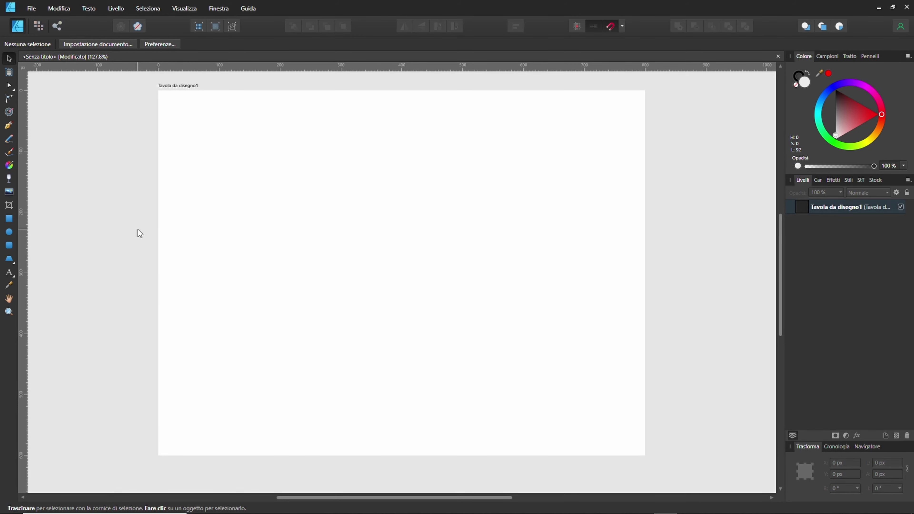
Place the sketch image IMG20220421172615.jpg on the artboard and move it near the centre.
left_click(13, 194)
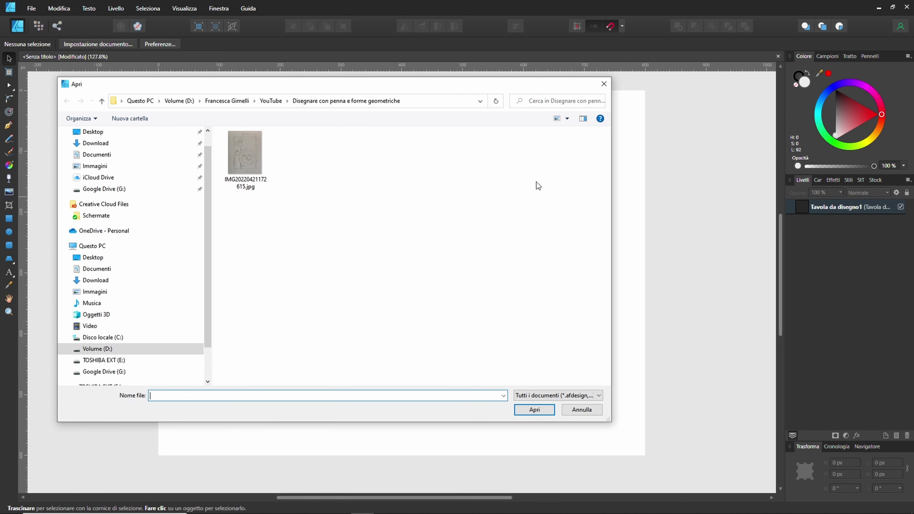
mouse_move(245, 153)
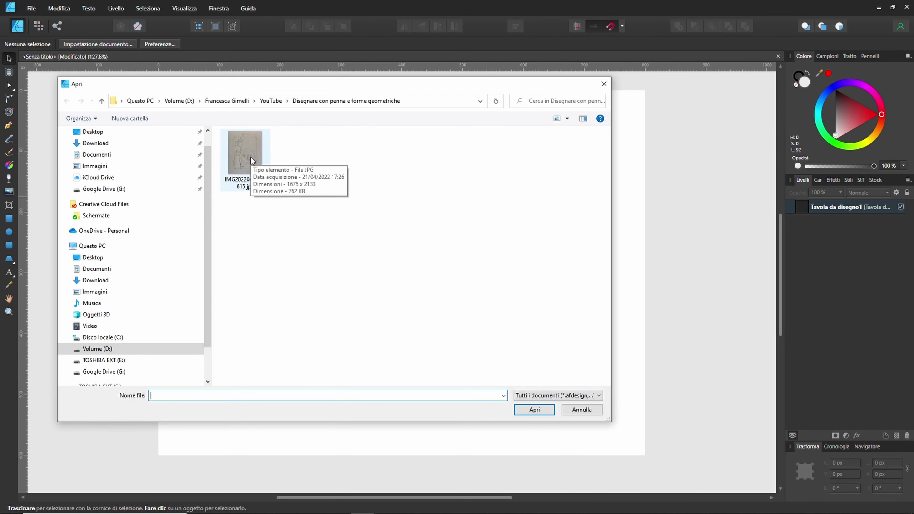
double_click(251, 157)
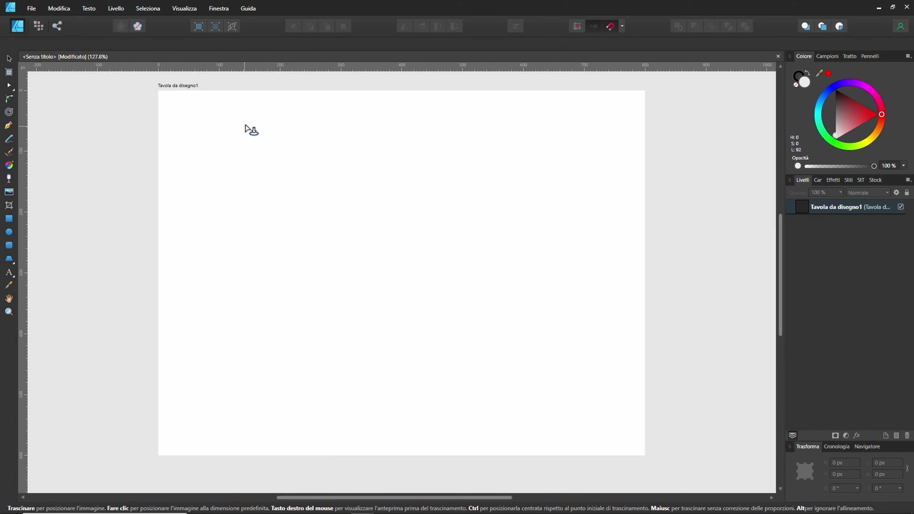
left_click_drag(248, 118, 569, 343)
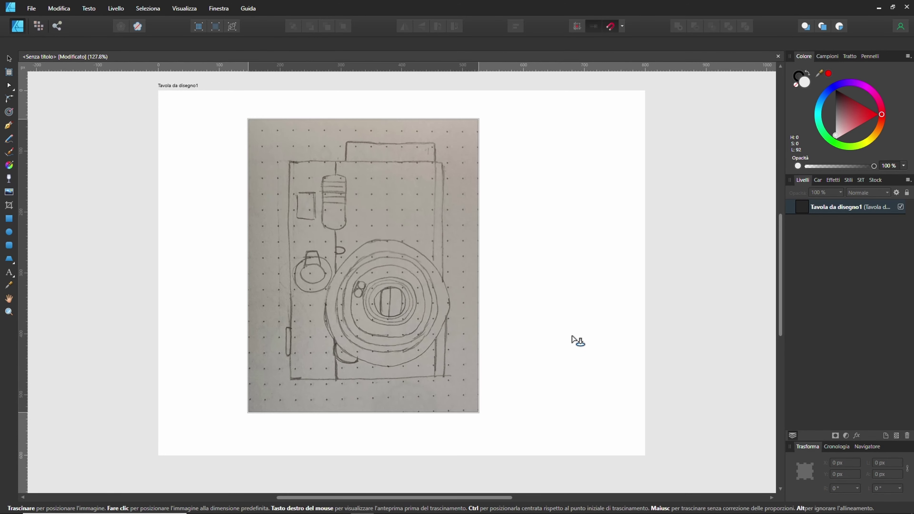
left_click_drag(569, 342, 575, 338)
left_click_drag(330, 184, 370, 193)
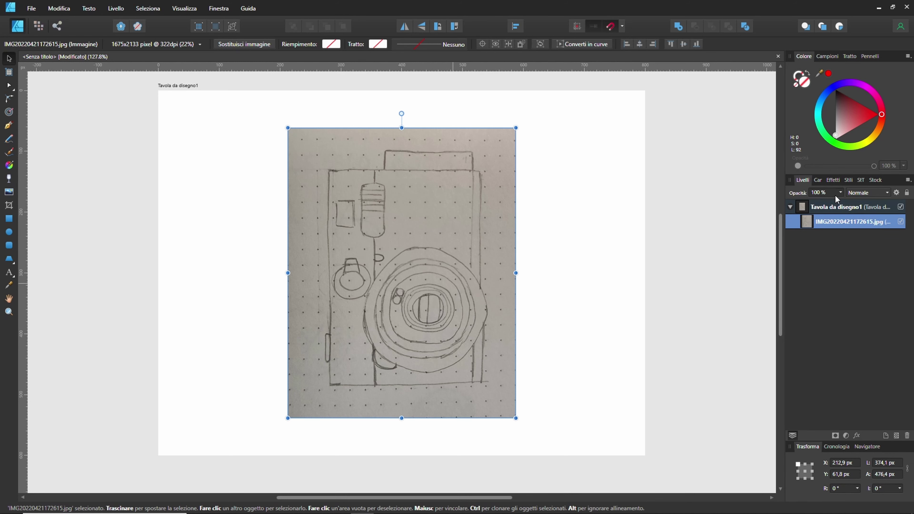
Fade the sketch layer to 25% opacity, lock it, and deselect it.
left_click(841, 192)
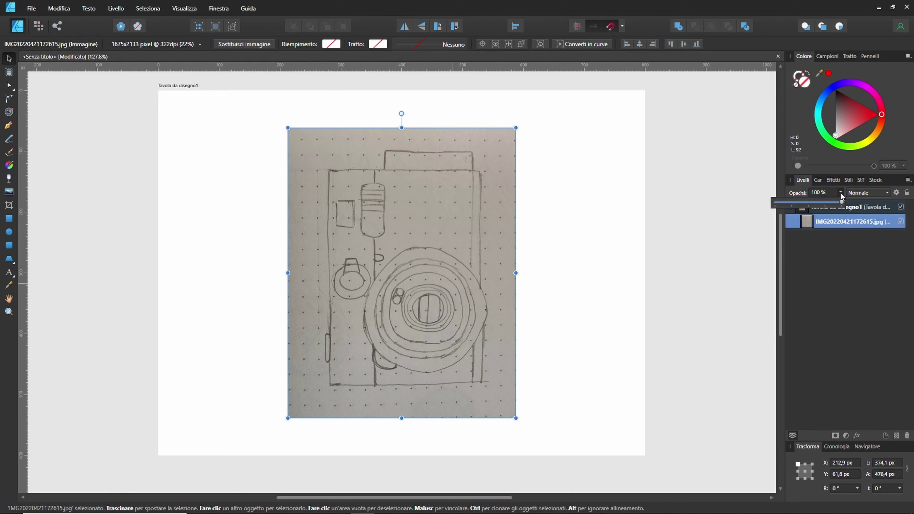
left_click_drag(837, 203, 799, 204)
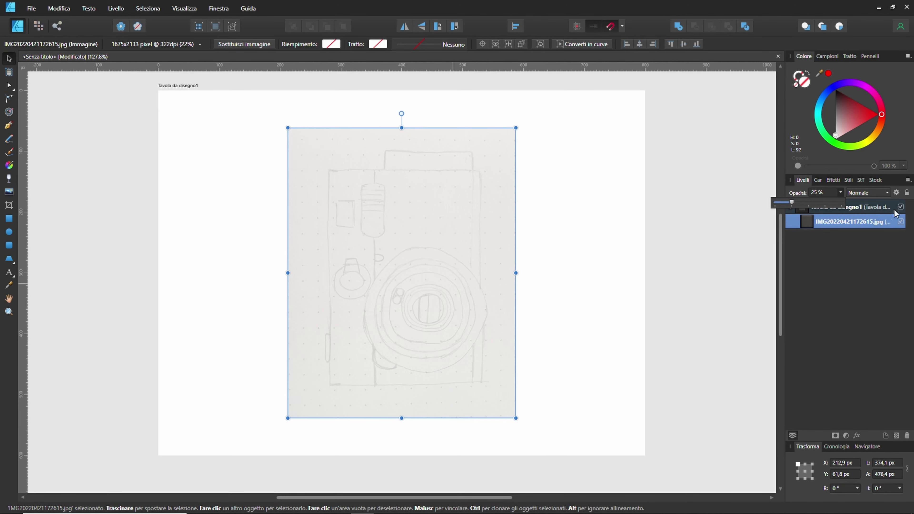
left_click(856, 270)
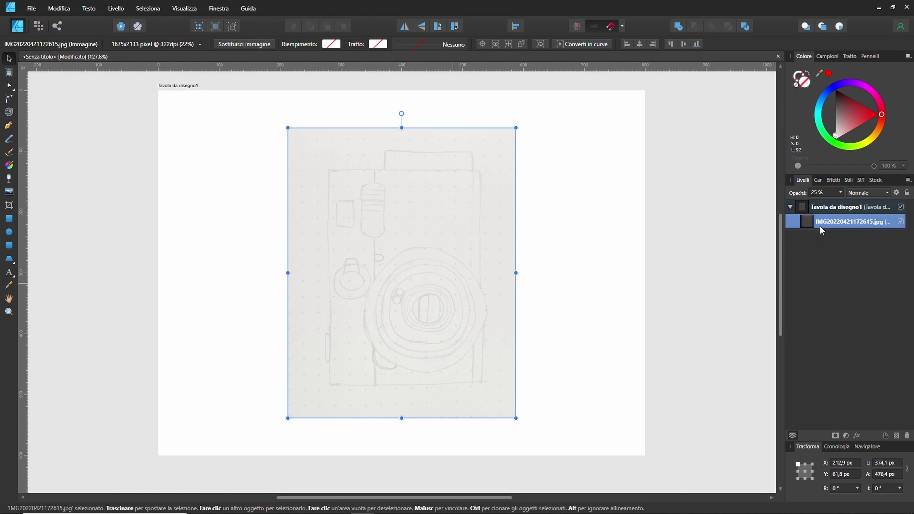
left_click(907, 194)
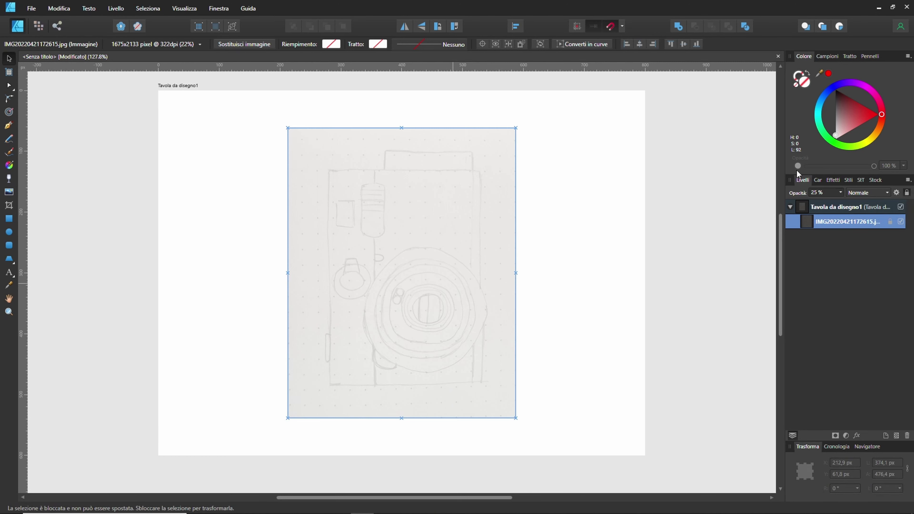
left_click(222, 188)
left_click_drag(369, 202, 467, 249)
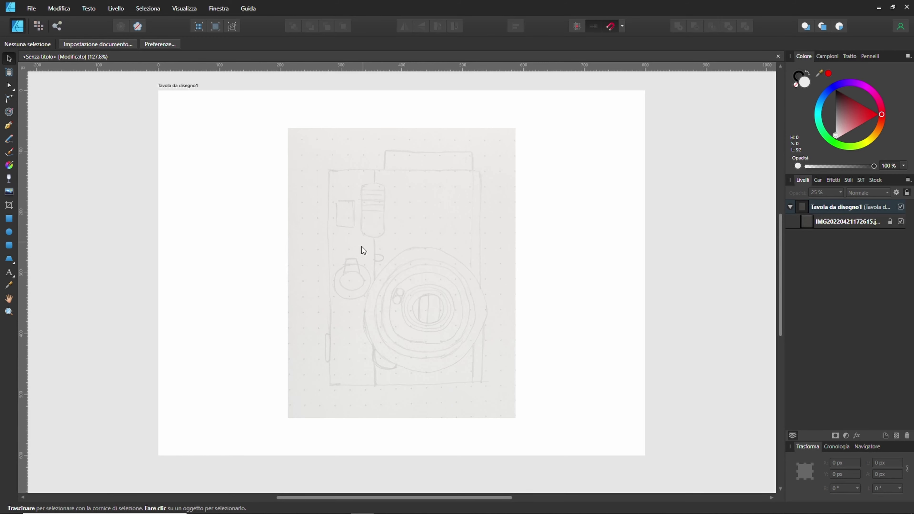
Zoom in to about 200% so the camera sketch fills the view.
scroll(368, 284, "up", 2)
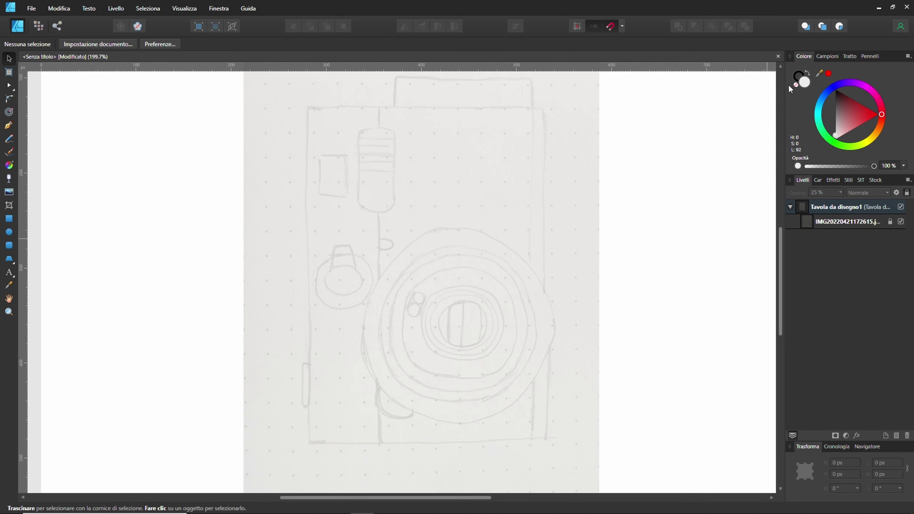
Set the stroke colour to red and the fill to None.
left_click(795, 75)
mouse_move(834, 90)
left_mouse_down()
mouse_move(848, 81)
mouse_move(889, 116)
left_mouse_up()
left_click(805, 84)
left_click(795, 85)
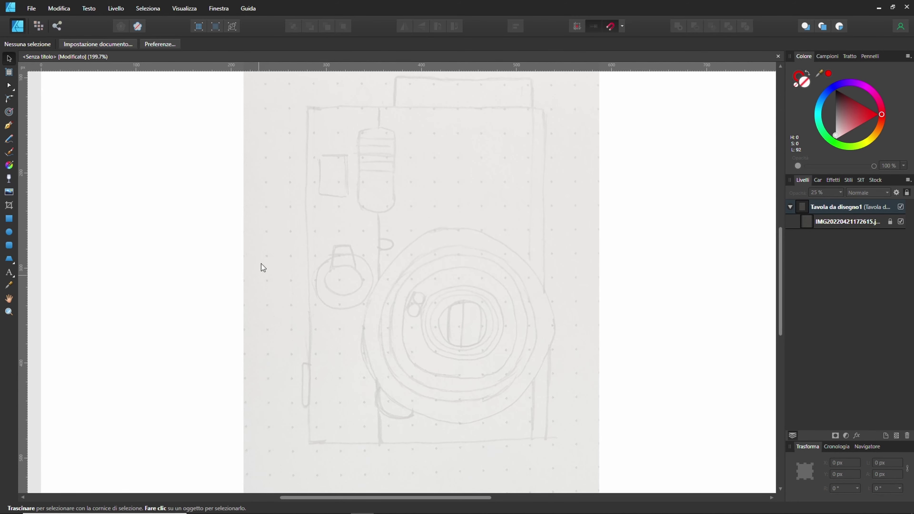
left_click(9, 221)
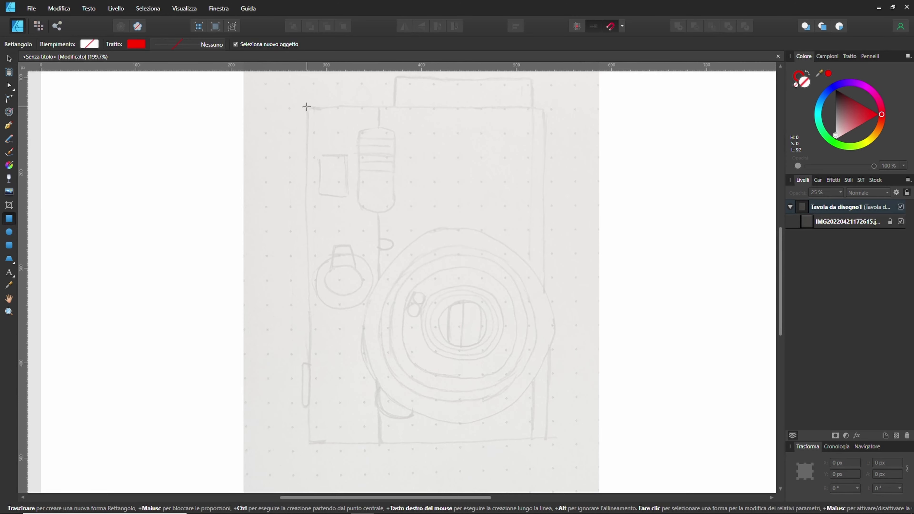
Draw a rectangle over the camera body outline in the sketch.
left_click_drag(306, 107, 539, 434)
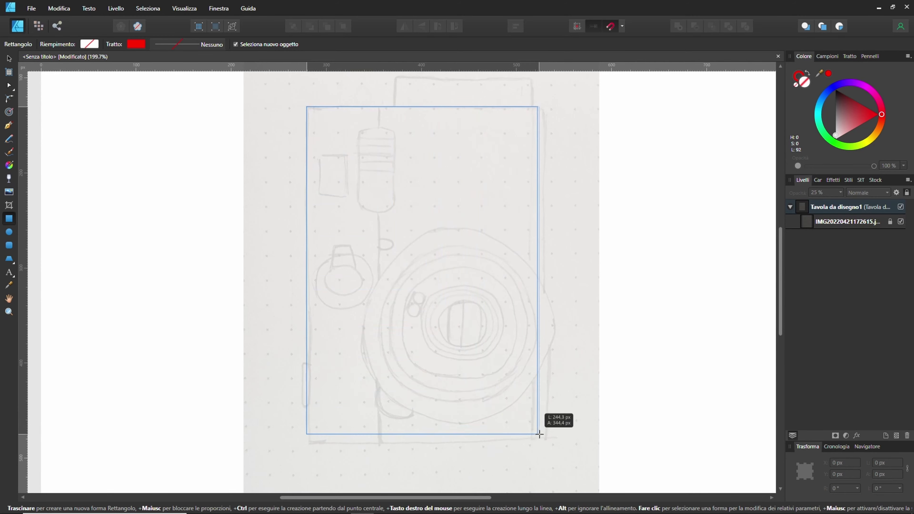
left_click_drag(539, 434, 545, 441)
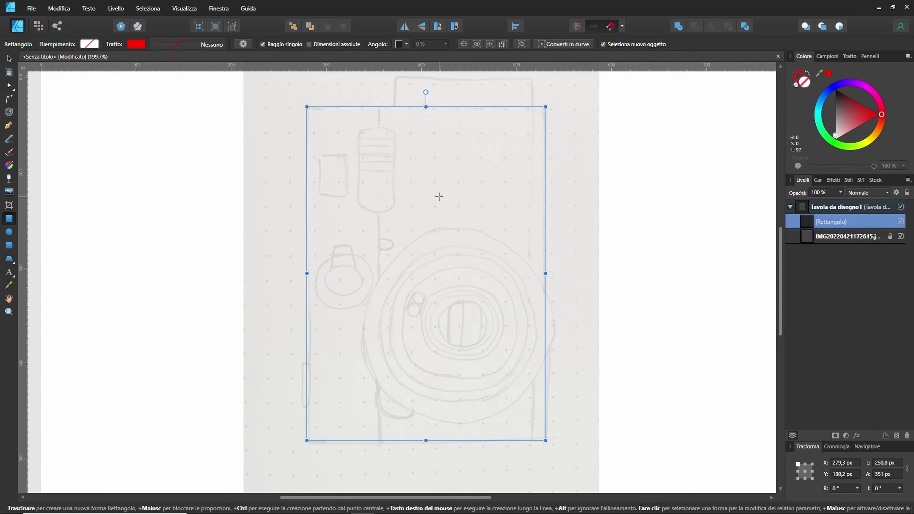
left_click(583, 177)
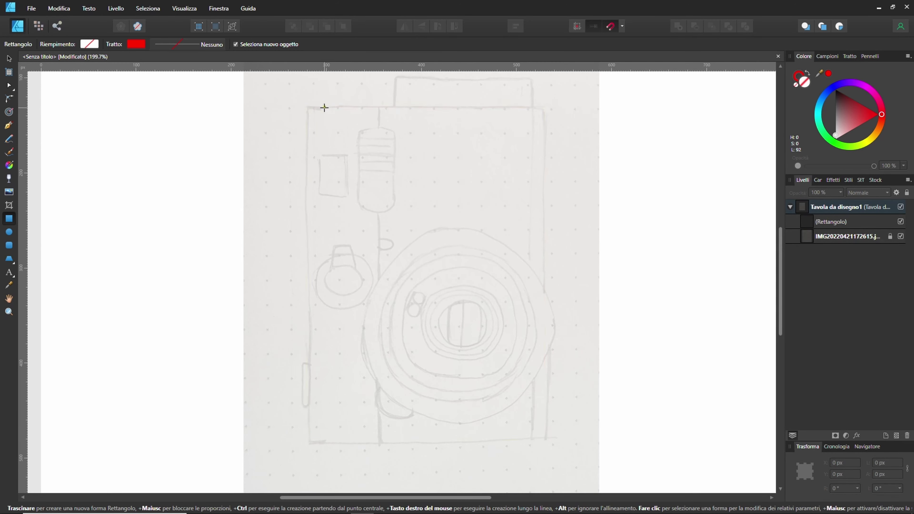
Give the body rectangle a 0.8 pt red stroke width.
left_click(9, 59)
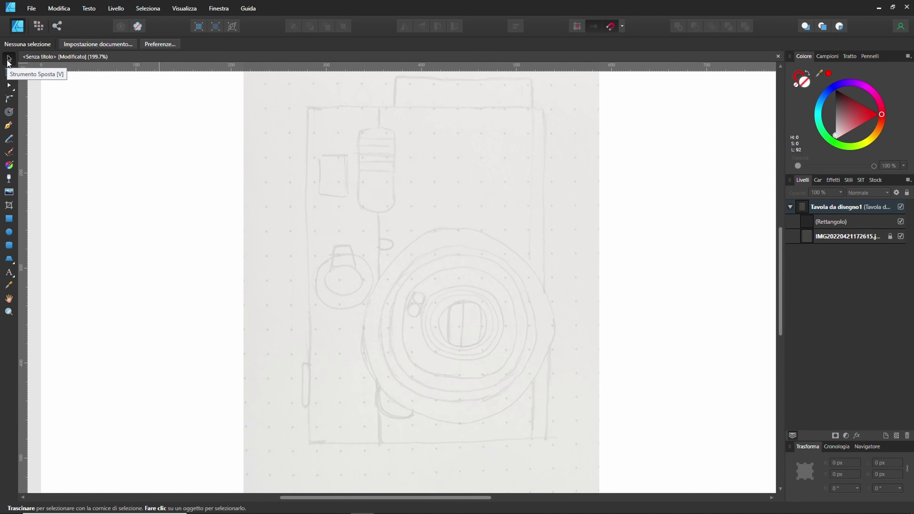
left_click(365, 108)
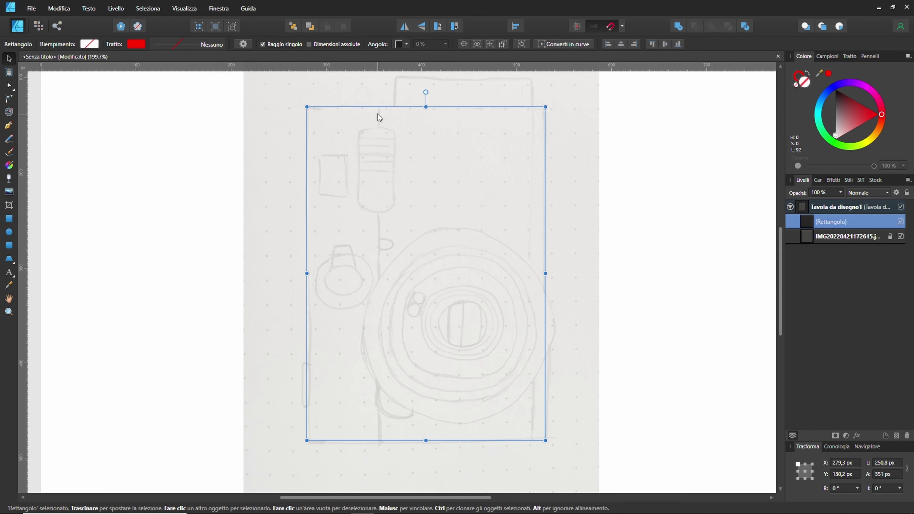
left_click(850, 57)
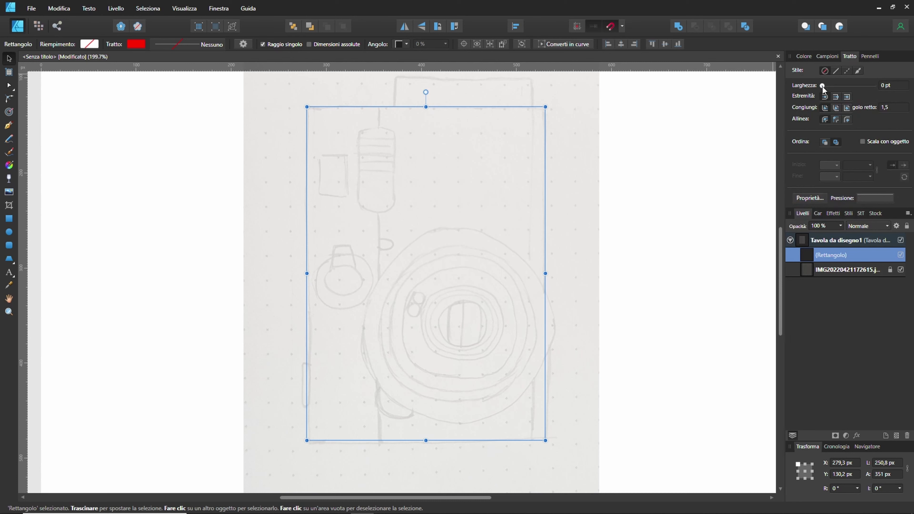
left_click_drag(822, 87, 832, 87)
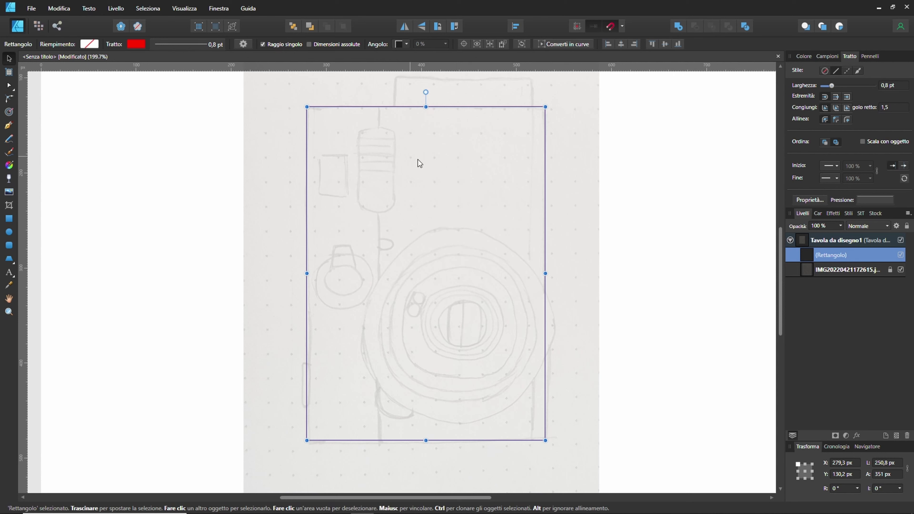
left_click(438, 168)
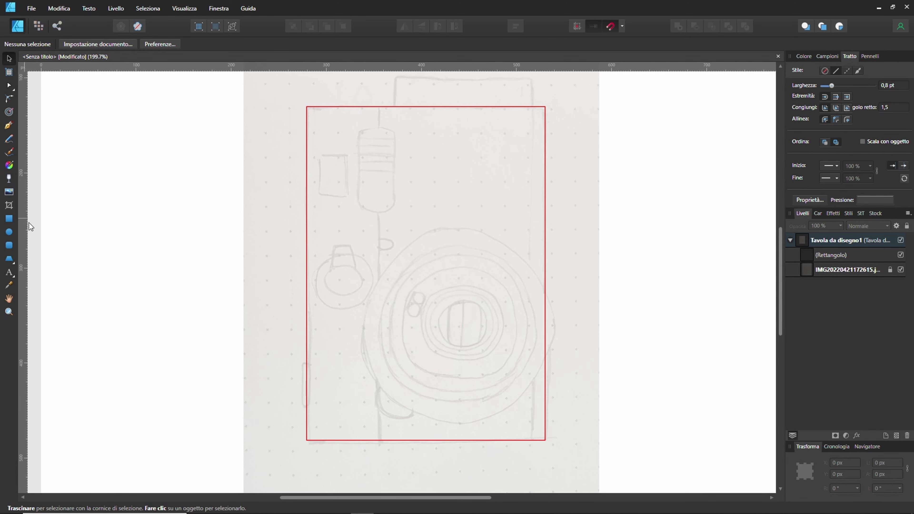
Draw a full-height rectangle from the body's top-left corner along its left side.
left_click(8, 220)
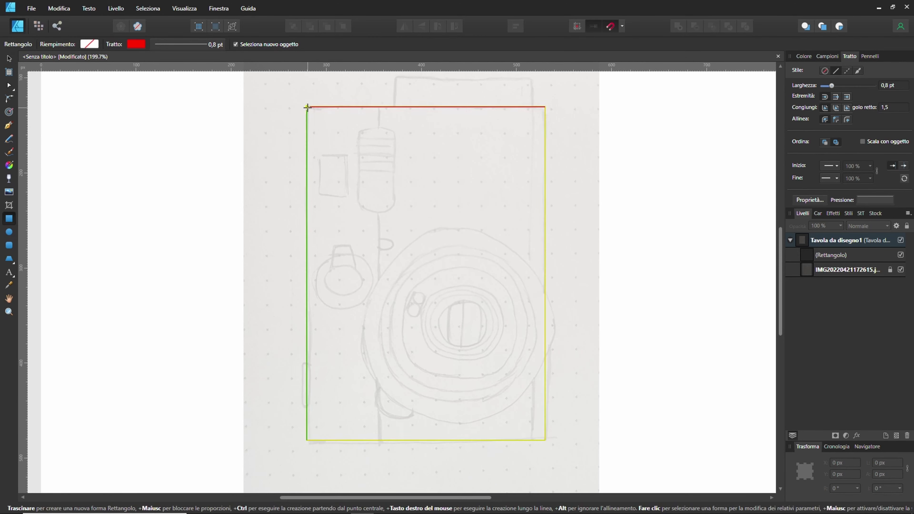
left_click_drag(307, 107, 377, 146)
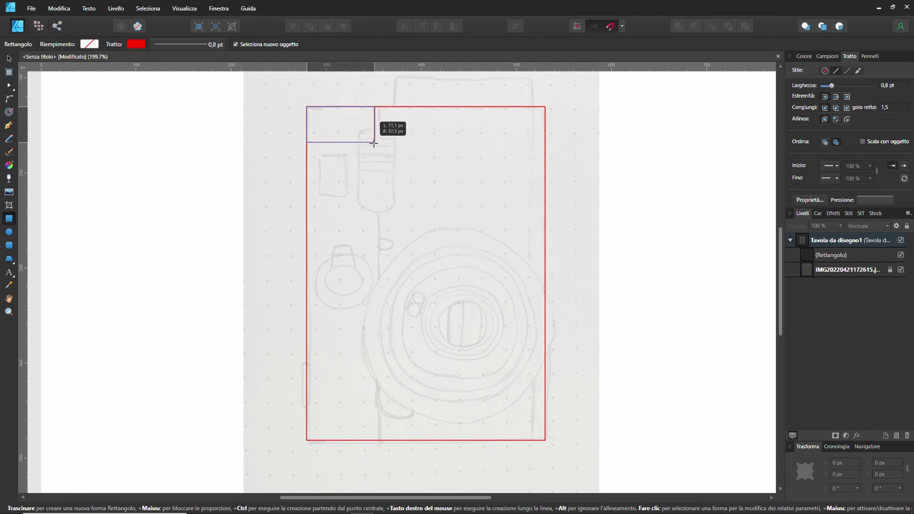
left_click_drag(378, 146, 380, 440)
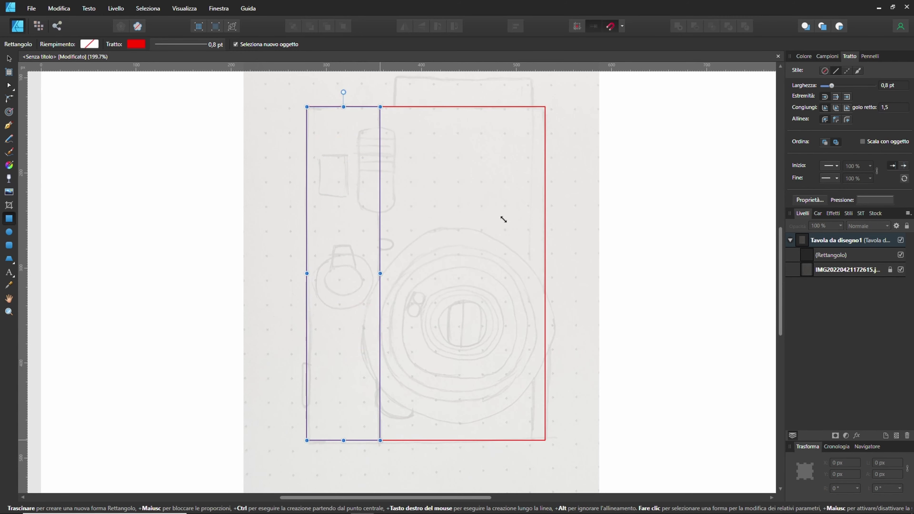
left_click(281, 134)
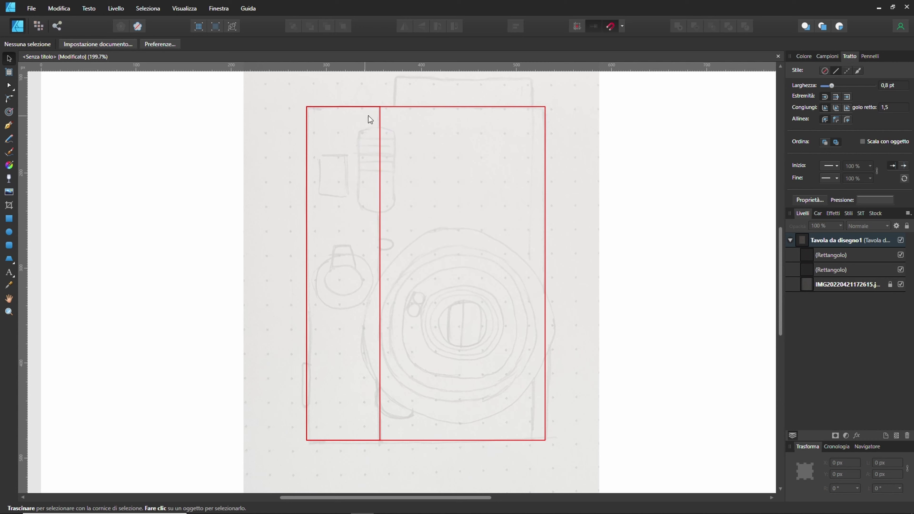
left_click(403, 106)
left_click(380, 144)
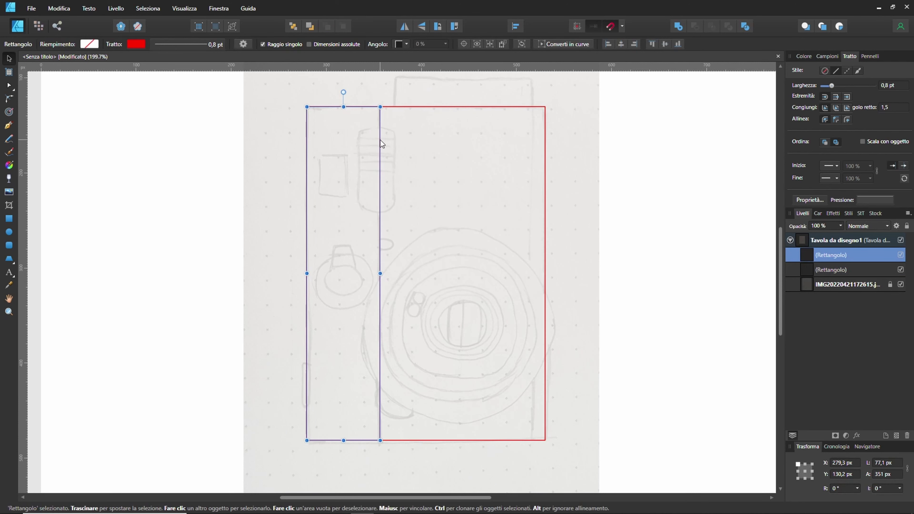
left_click(441, 161)
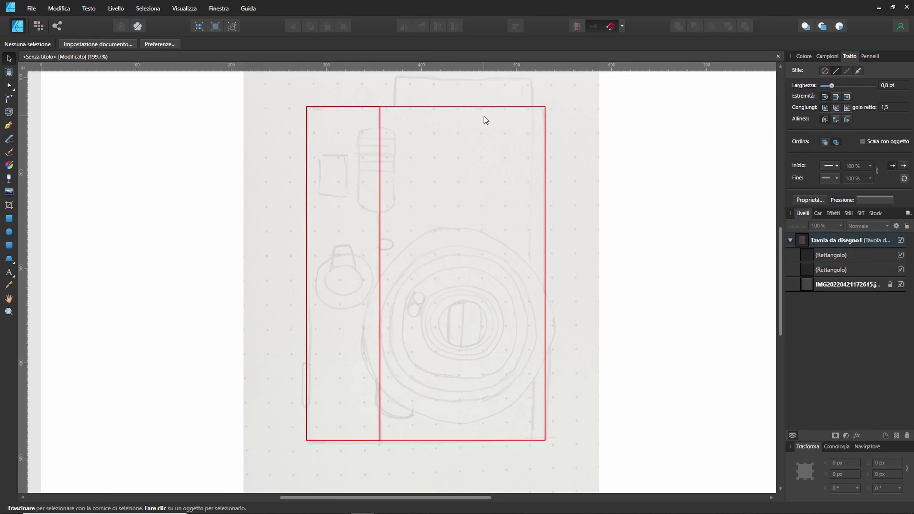
Draw a thin 13 px full-height strip along the body's right edge.
left_click(10, 219)
left_click_drag(533, 106, 546, 441)
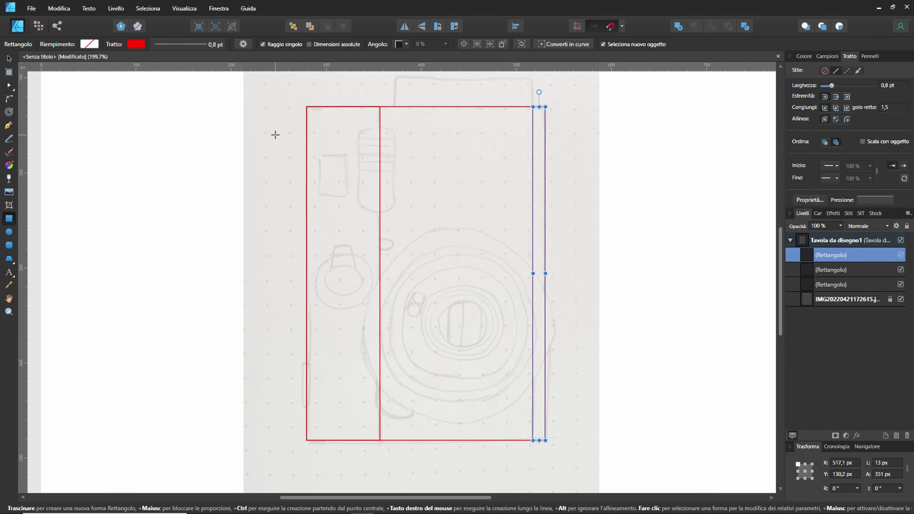
left_click(9, 58)
left_click(302, 162)
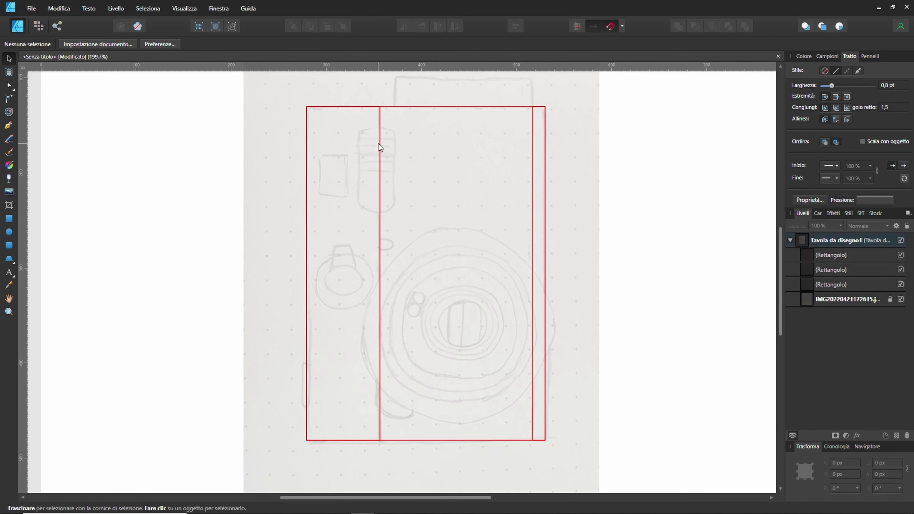
scroll(378, 144, "up", 1)
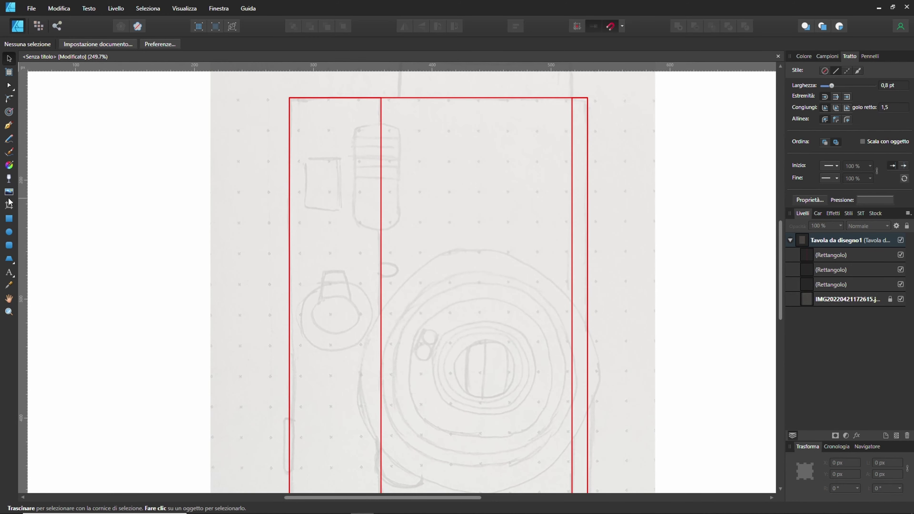
Draw a 37.6 × 90.5 px rectangle over the striped knob and round its corners to 14 px.
left_click(10, 219)
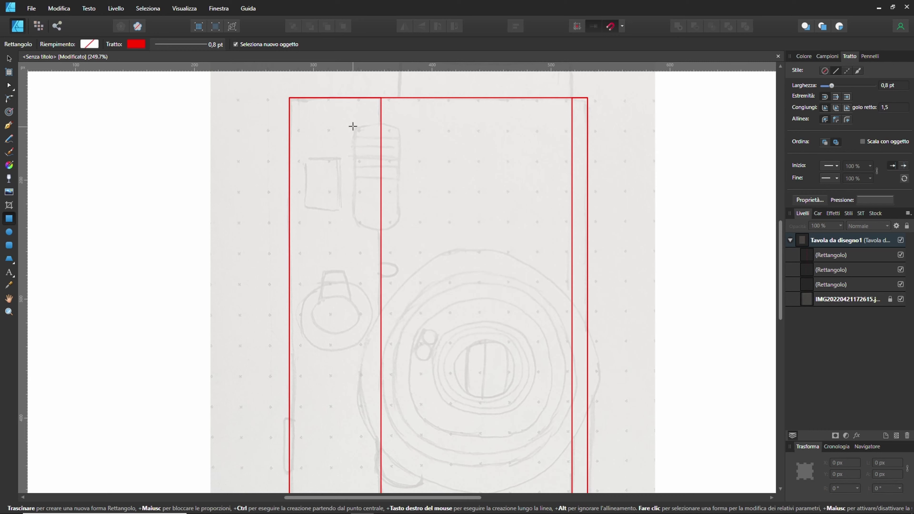
left_click_drag(354, 122, 400, 230)
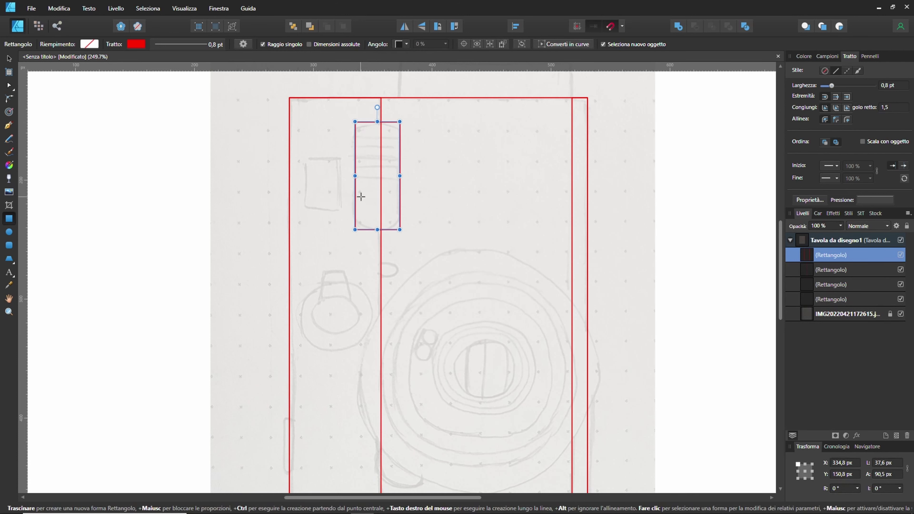
left_click(9, 102)
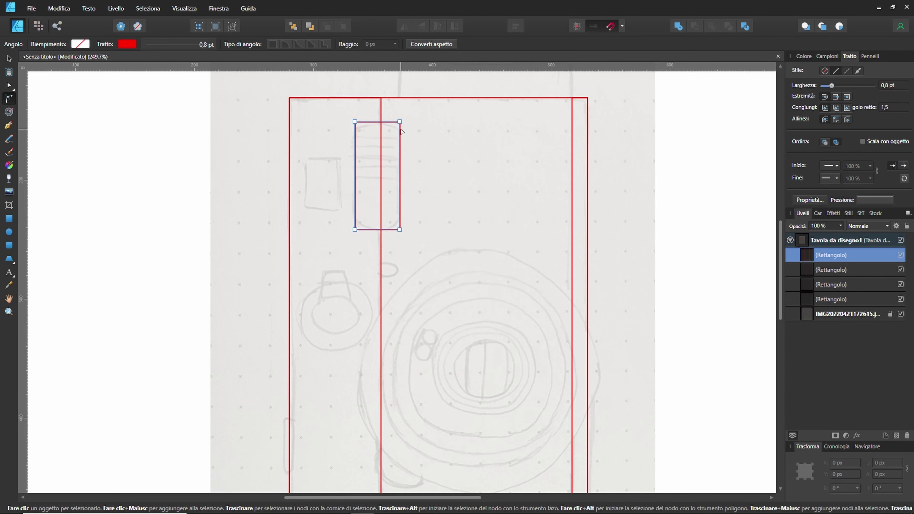
left_click_drag(332, 110, 445, 264)
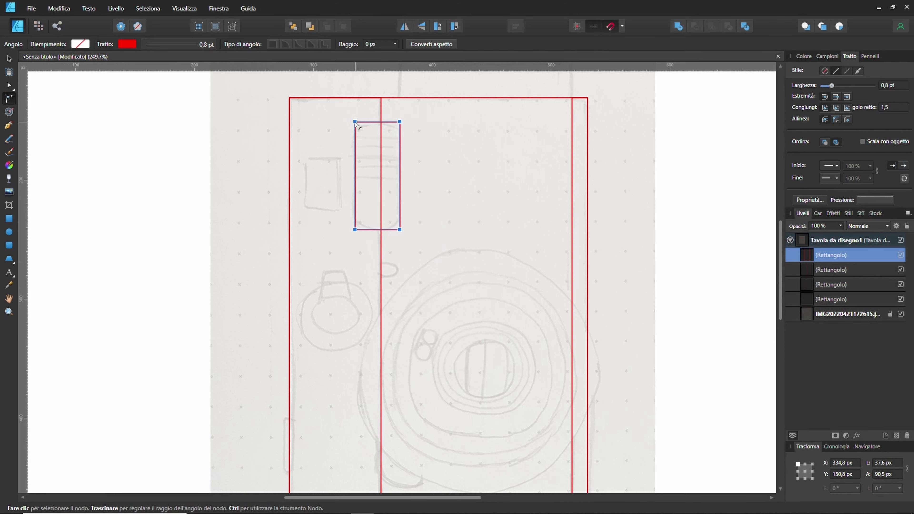
left_click_drag(355, 122, 376, 147)
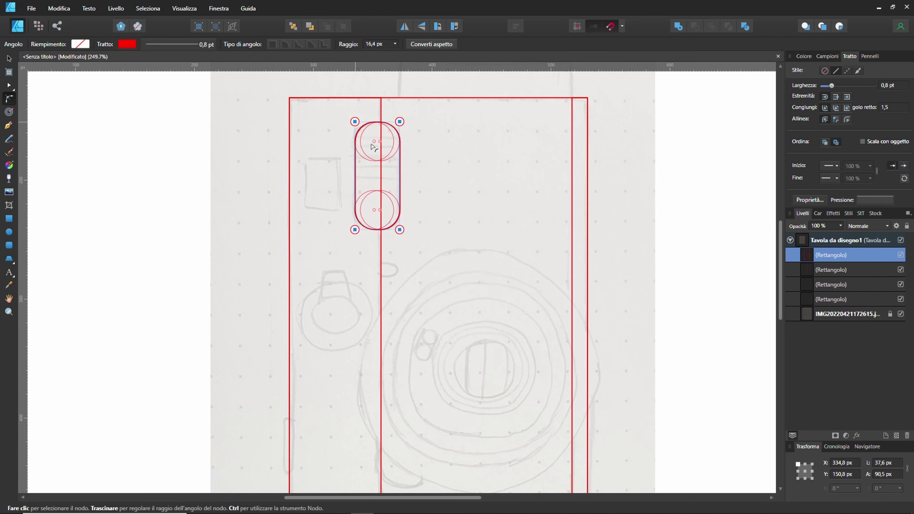
left_click_drag(376, 147, 373, 144)
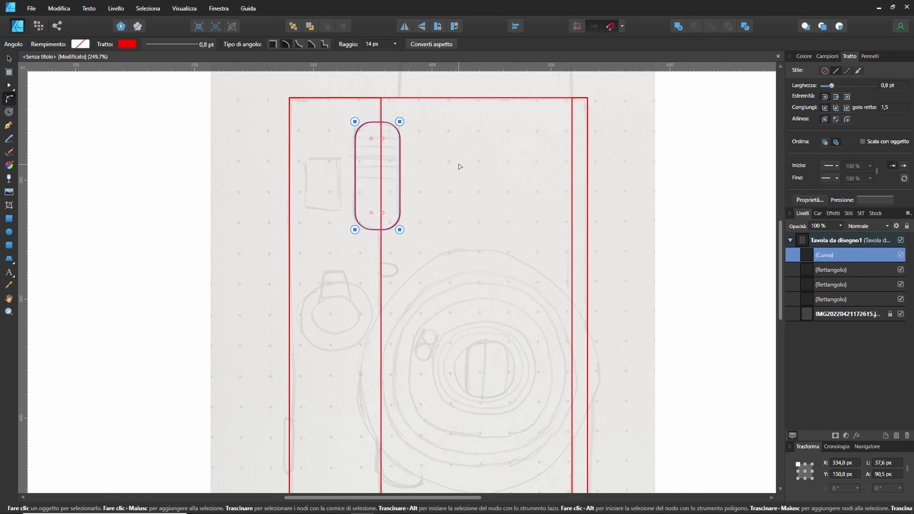
left_click(372, 294)
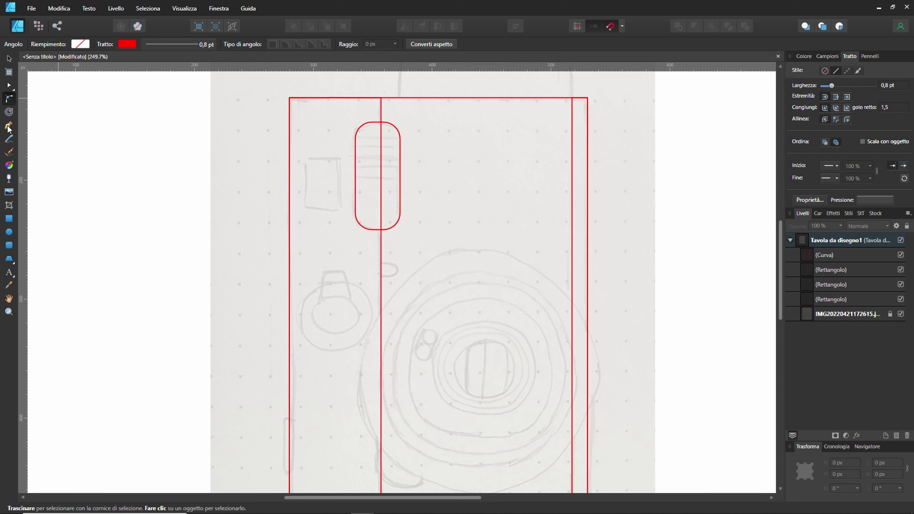
Draw two horizontal lines across the top of the capsule, edge to edge.
left_click(9, 128)
left_click(355, 136)
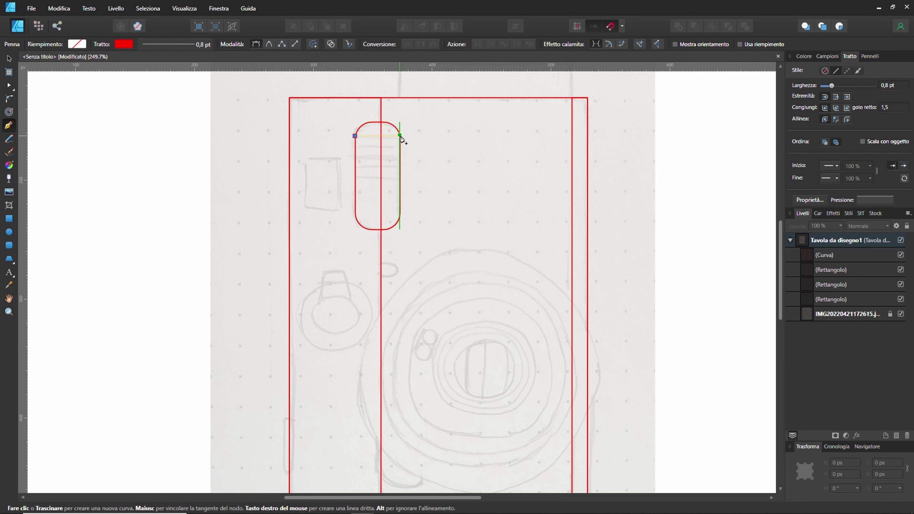
left_click(400, 135)
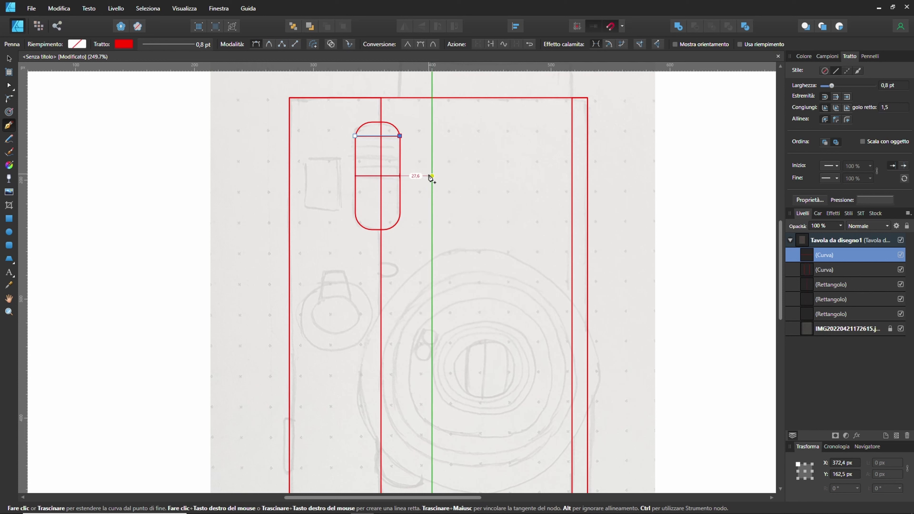
key("Escape")
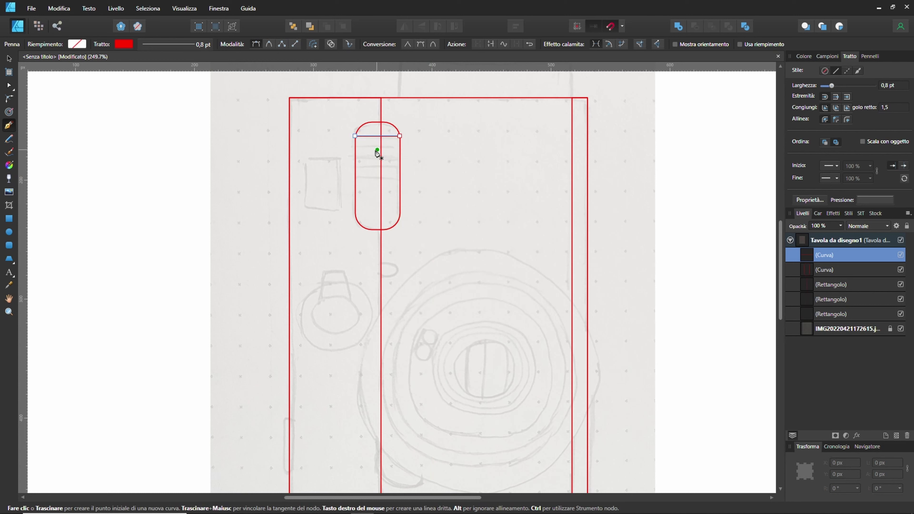
left_click(355, 146)
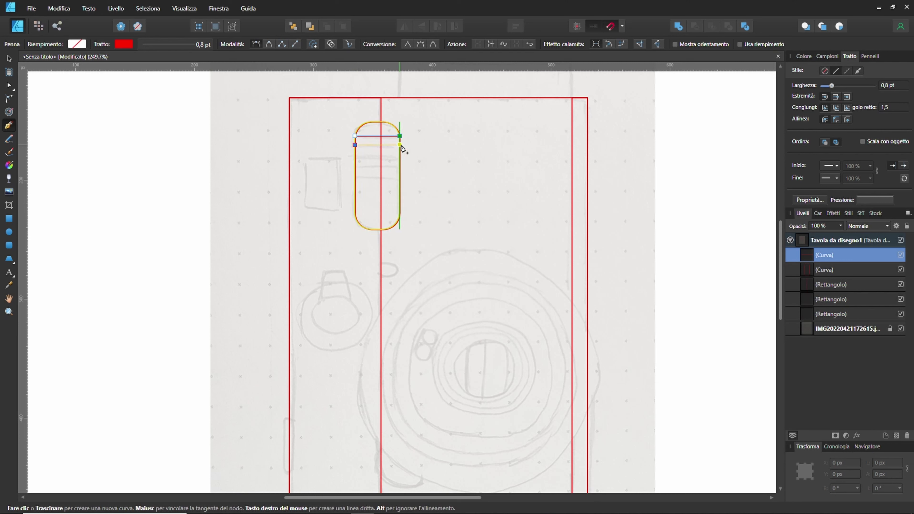
left_click(400, 145)
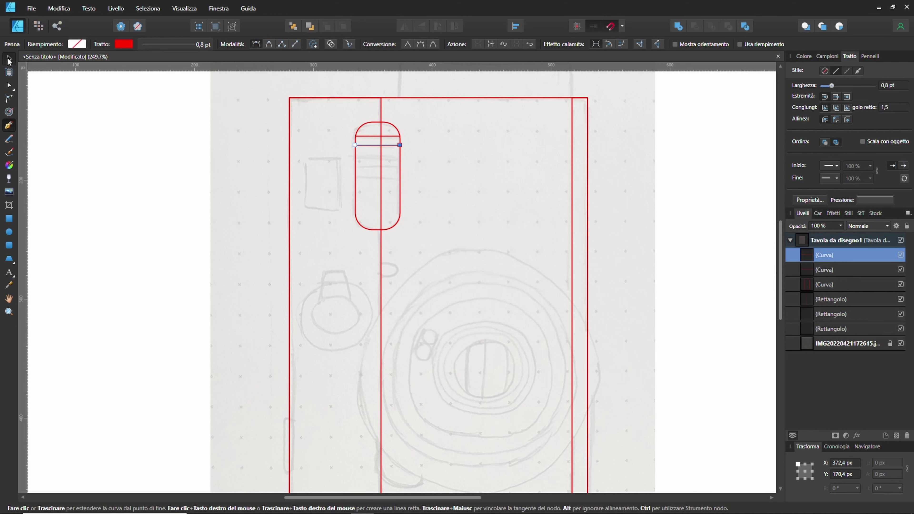
Duplicate a line downward twice to make five stacked lines in the capsule.
left_click(9, 58)
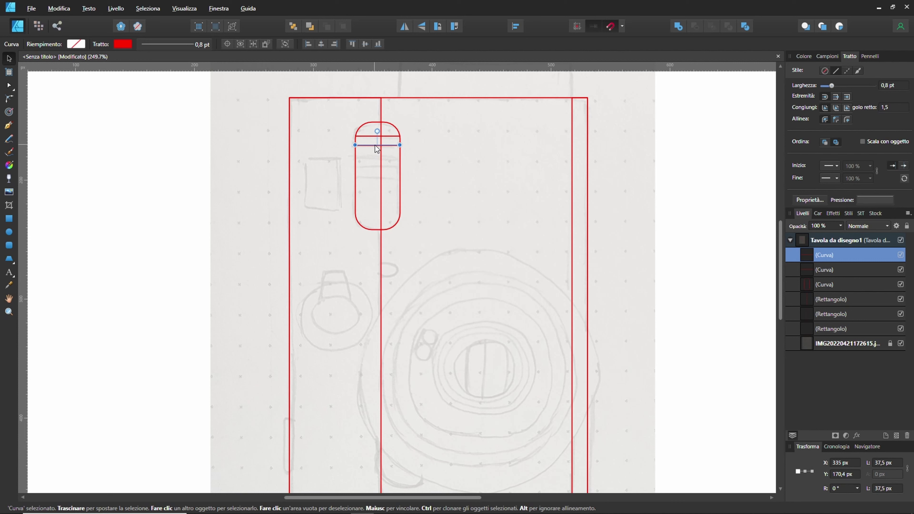
left_click_drag(376, 149, 380, 159)
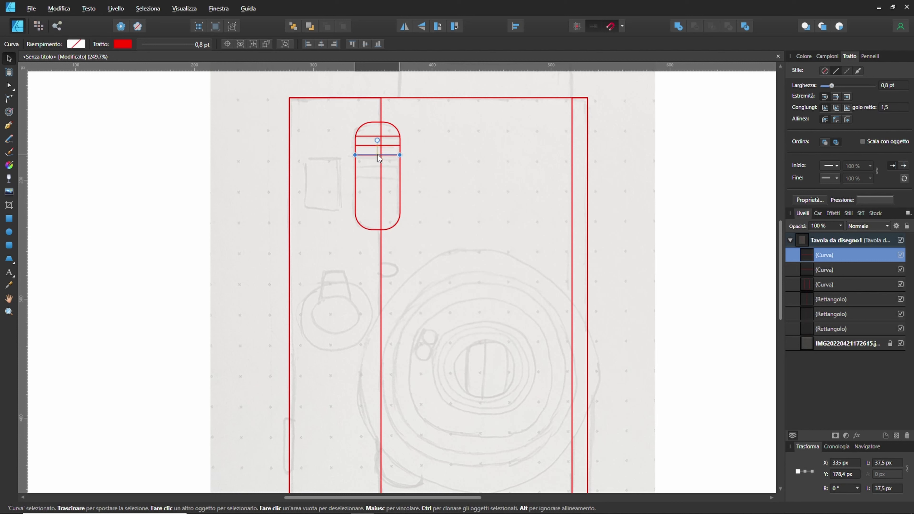
key("ctrl+j")
left_click_drag(378, 154, 380, 162)
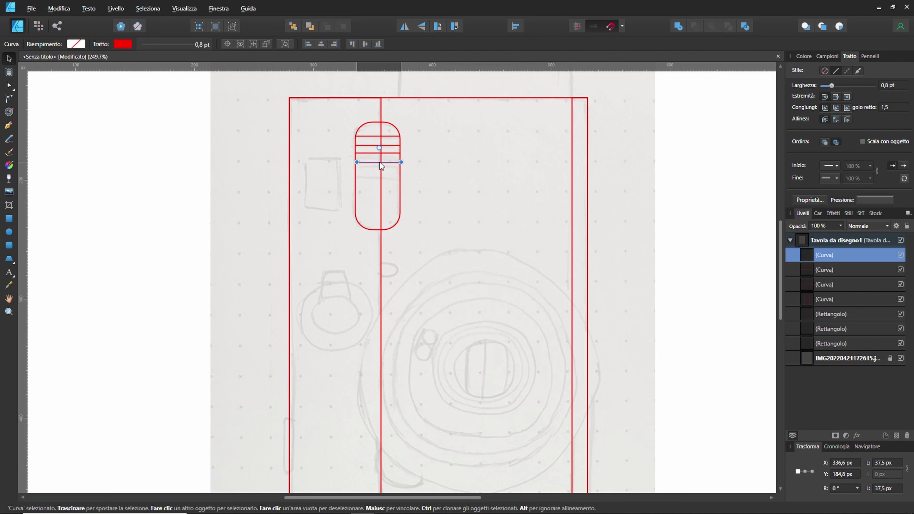
key("ctrl+j")
left_click_drag(380, 162, 381, 178)
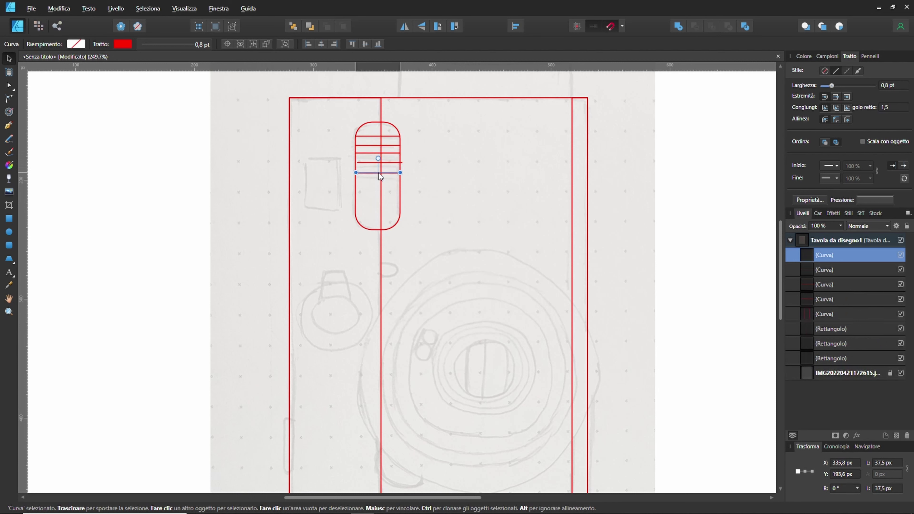
left_click(449, 186)
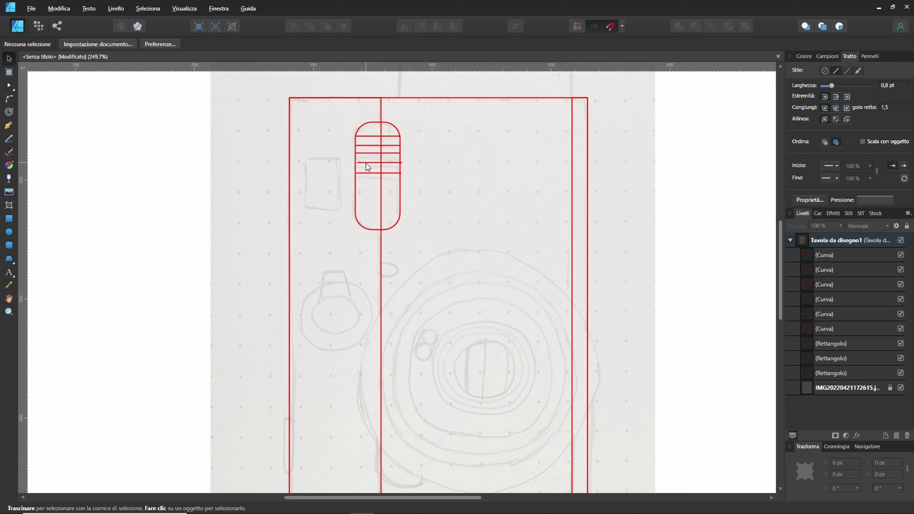
left_click(366, 173)
Select the five lines, then apply Align Centre and Space Vertically.
left_click(453, 178)
left_click(367, 137)
left_click(370, 145, "shift")
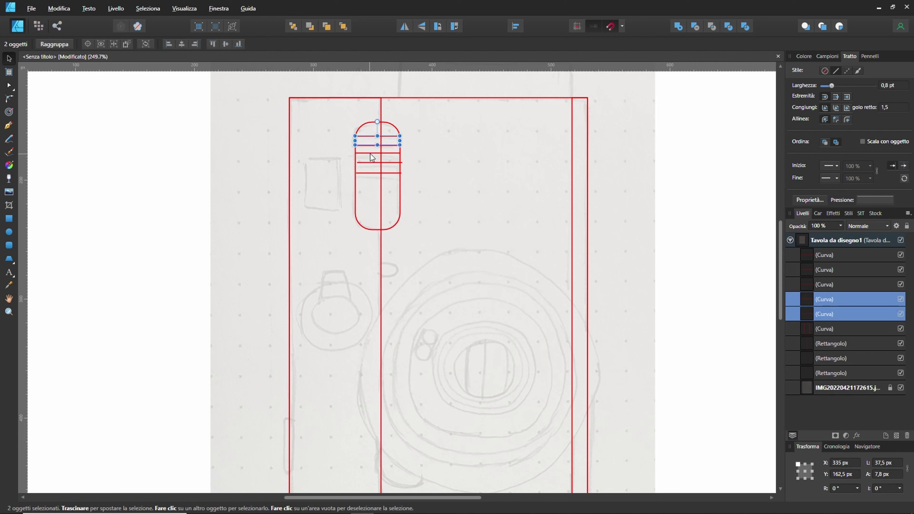
left_click(373, 162, "shift")
left_click(372, 174, "shift")
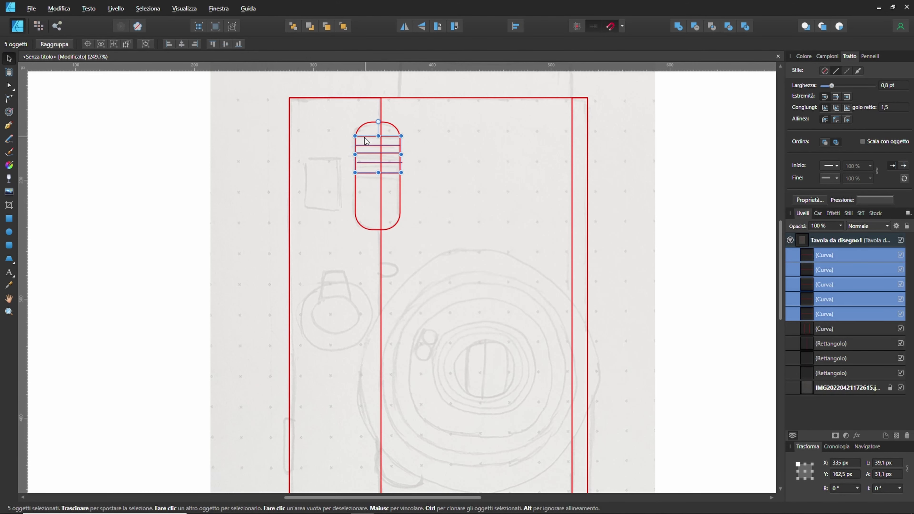
left_click(514, 26)
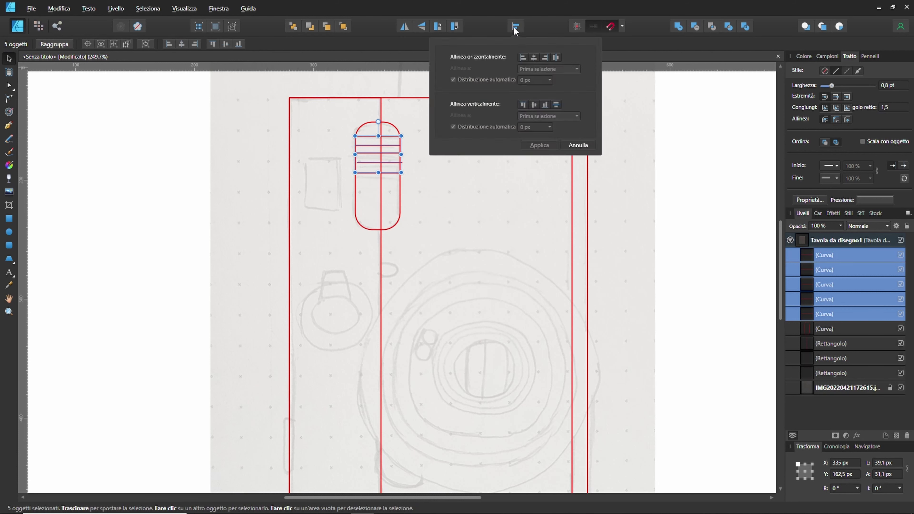
left_click(532, 60)
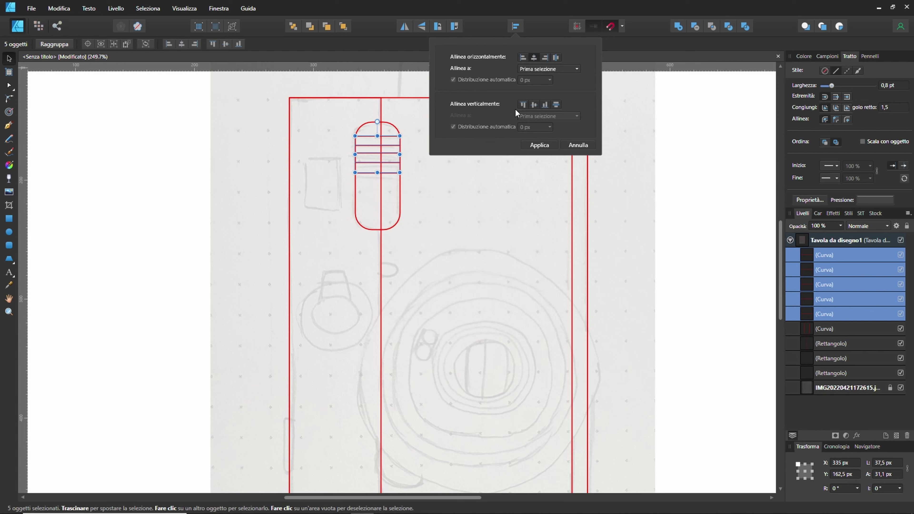
left_click(556, 105)
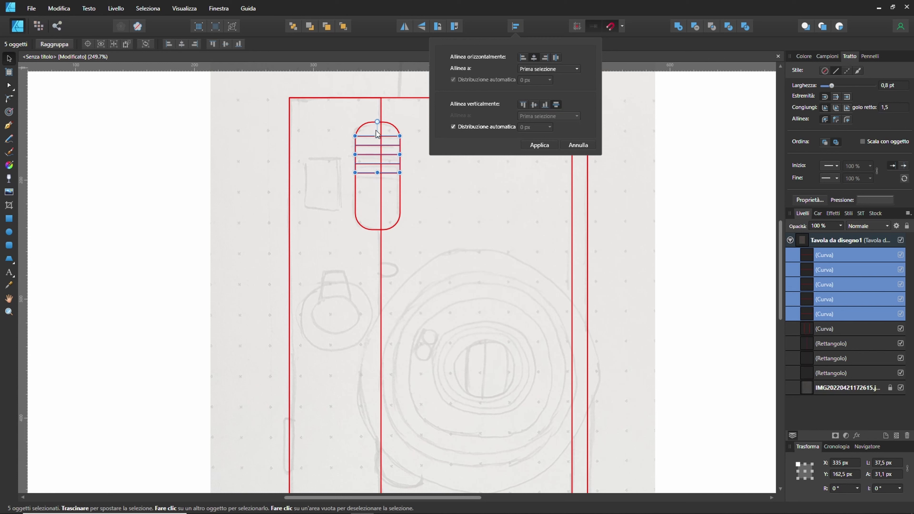
left_click(459, 197)
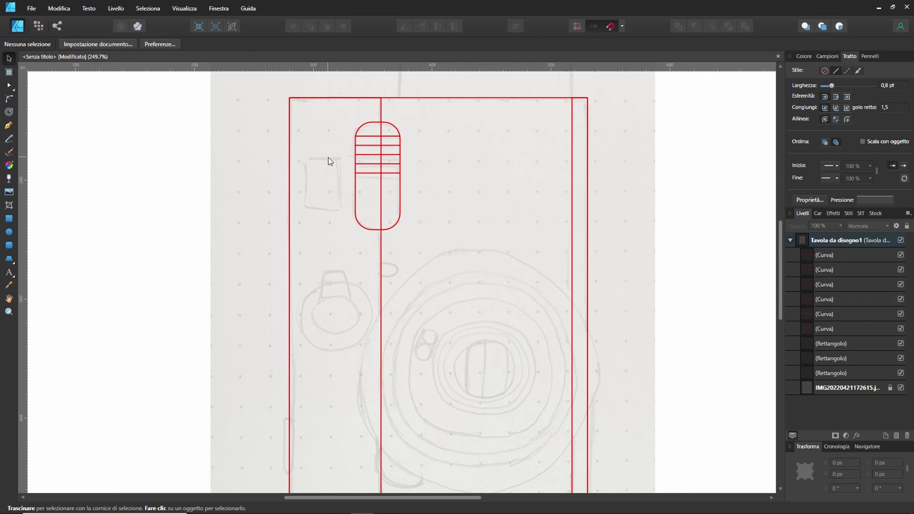
Trace the small square with a rectangle and start a 31 px circle over the dial.
left_click(9, 218)
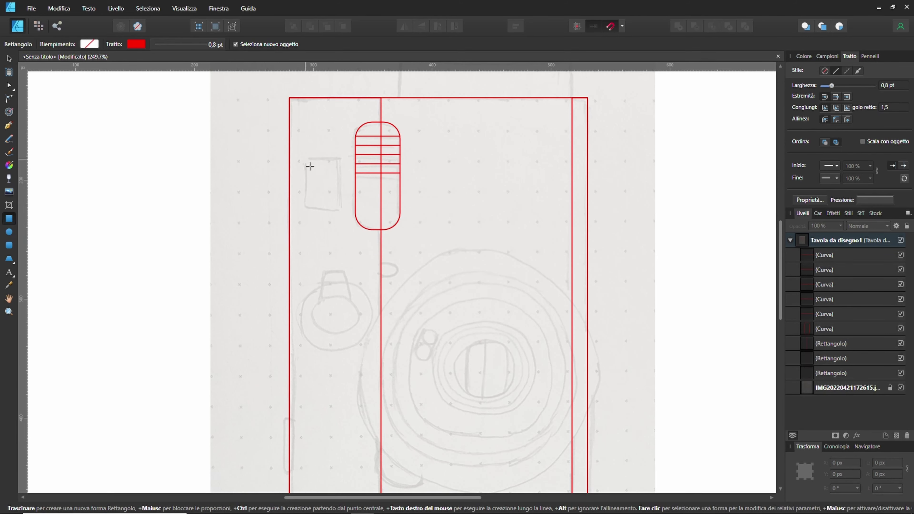
left_click_drag(306, 160, 338, 208)
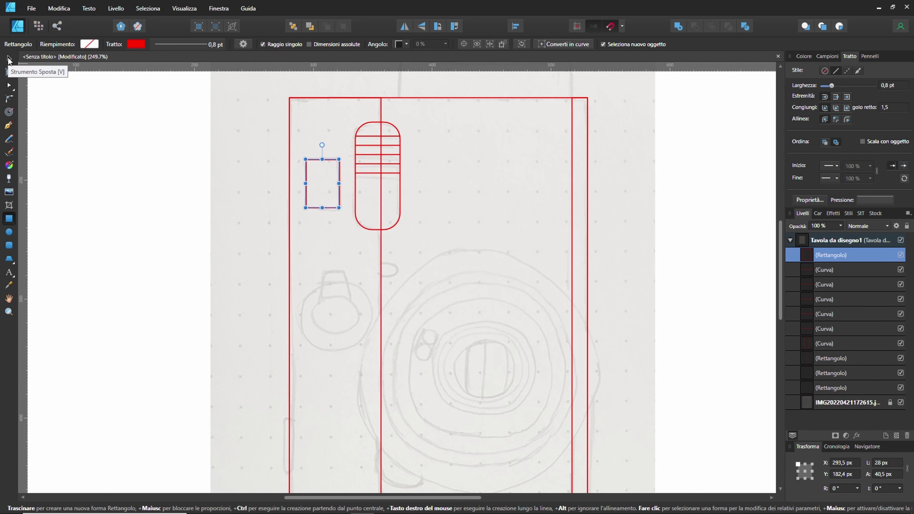
left_click(9, 233)
left_click_drag(319, 300, 357, 337)
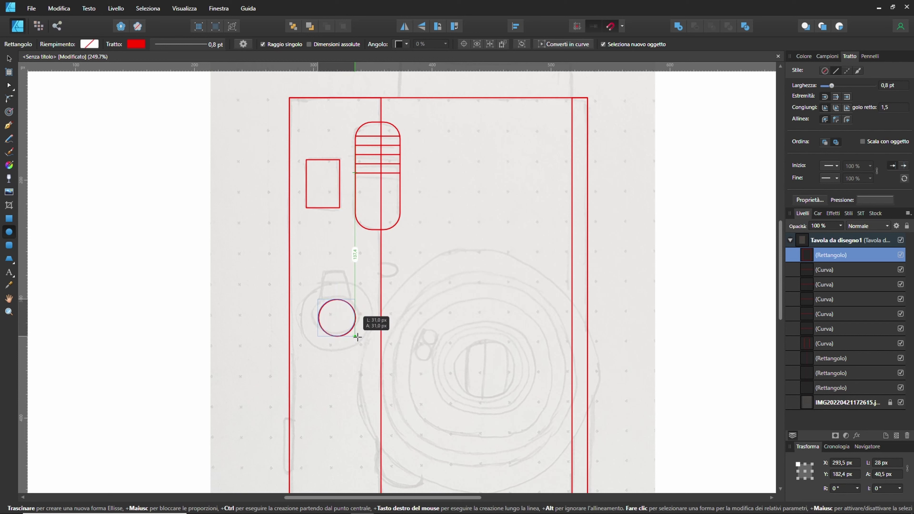
Draw a 37.5 px red circle over the sketch's dial and nudge it below the small rectangle.
left_click_drag(358, 337, 311, 317)
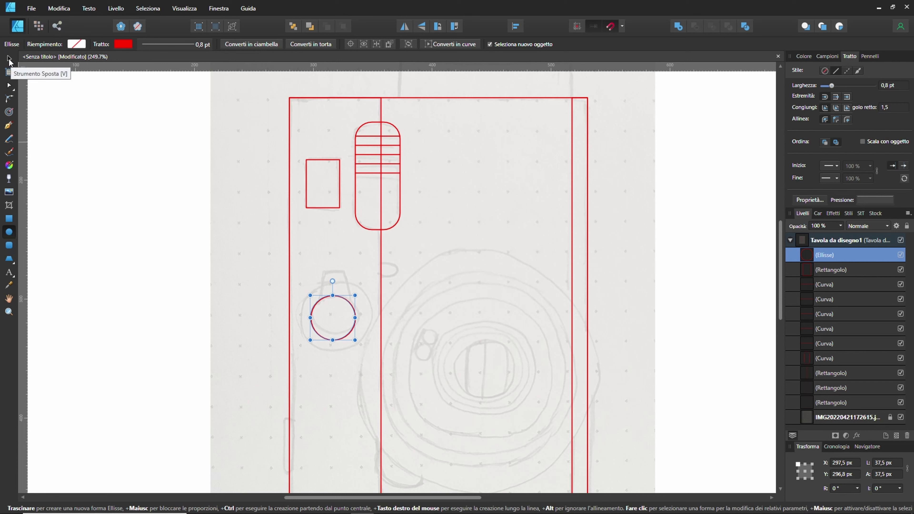
left_click(9, 59)
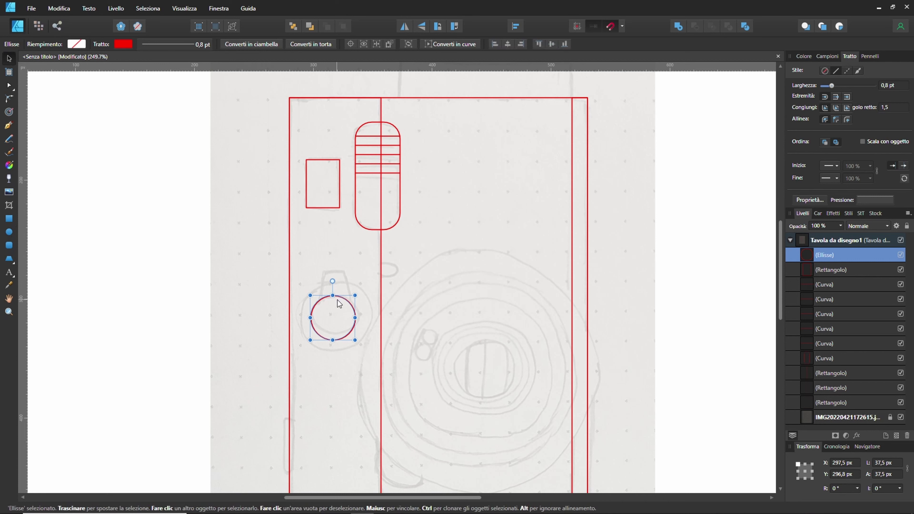
left_click_drag(345, 303, 351, 301)
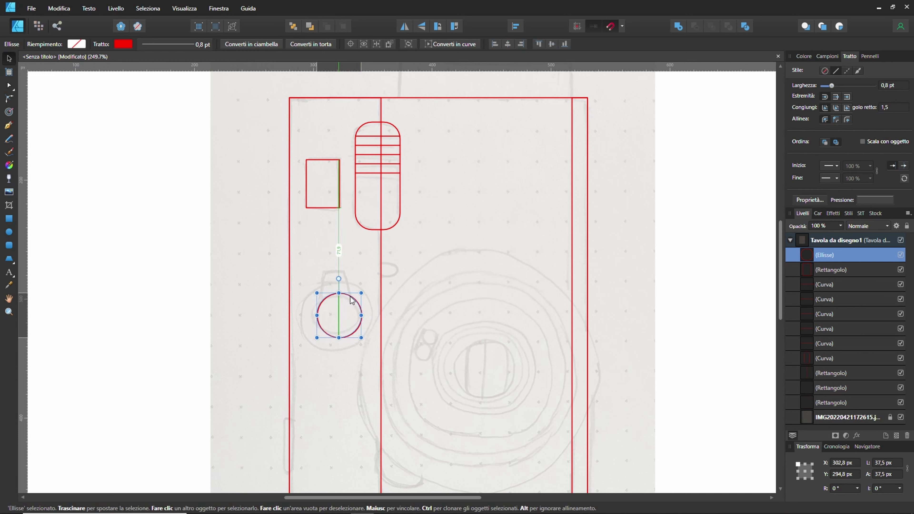
left_click_drag(350, 302, 351, 300)
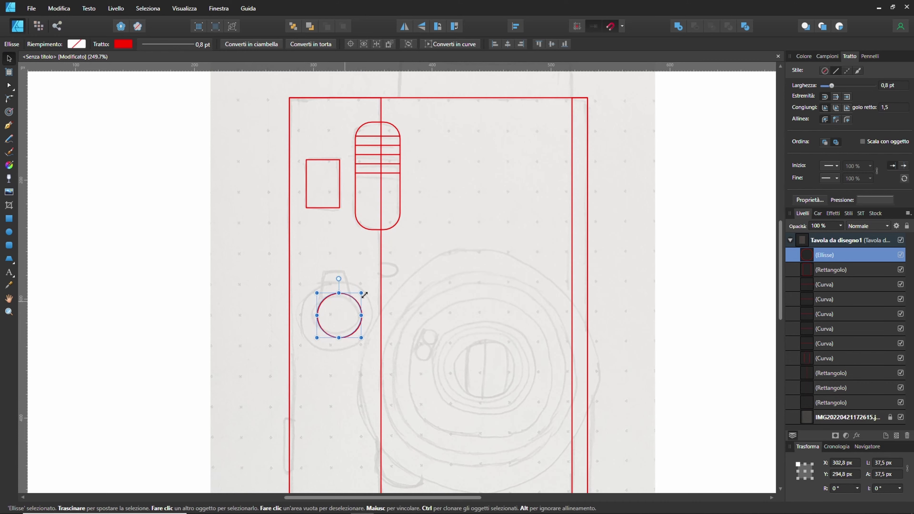
key("Left")
key("Left")
key("Left")
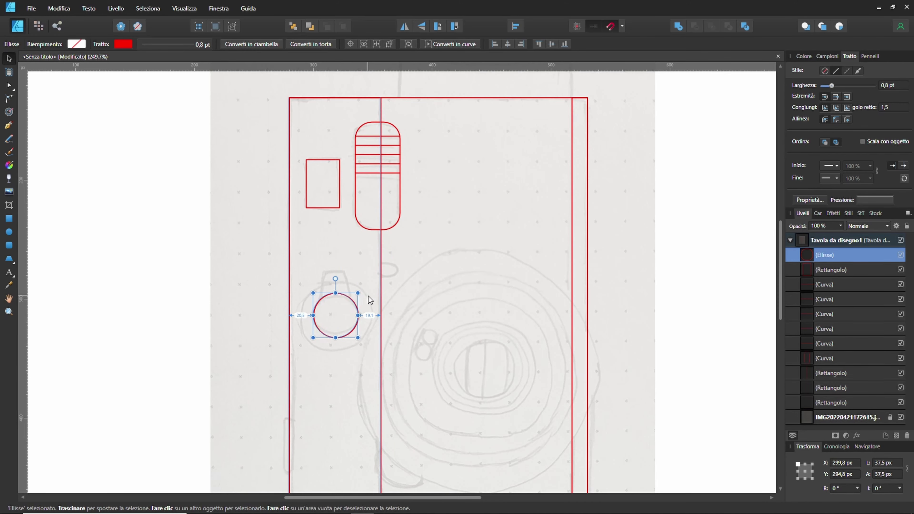
scroll(318, 335, "up", 3)
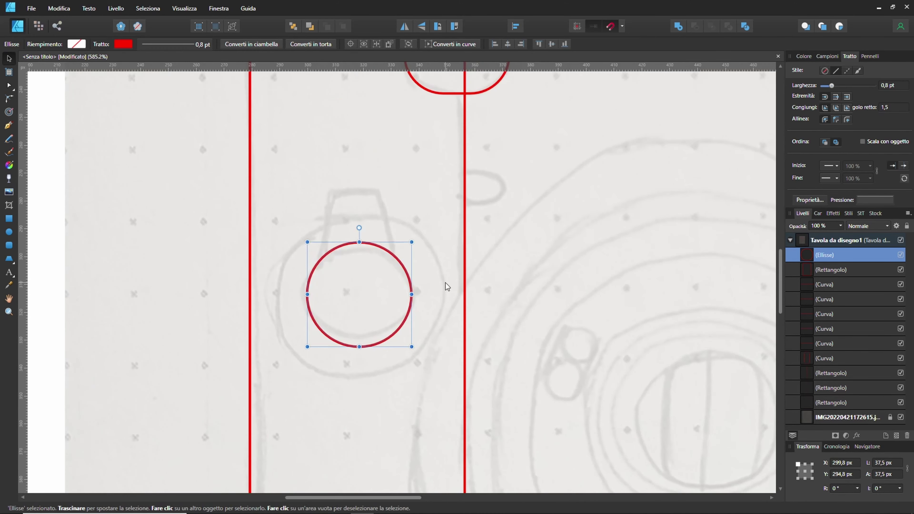
Draw a 60.2 px red circle around the small dial circle, then select both circles.
left_click(435, 238)
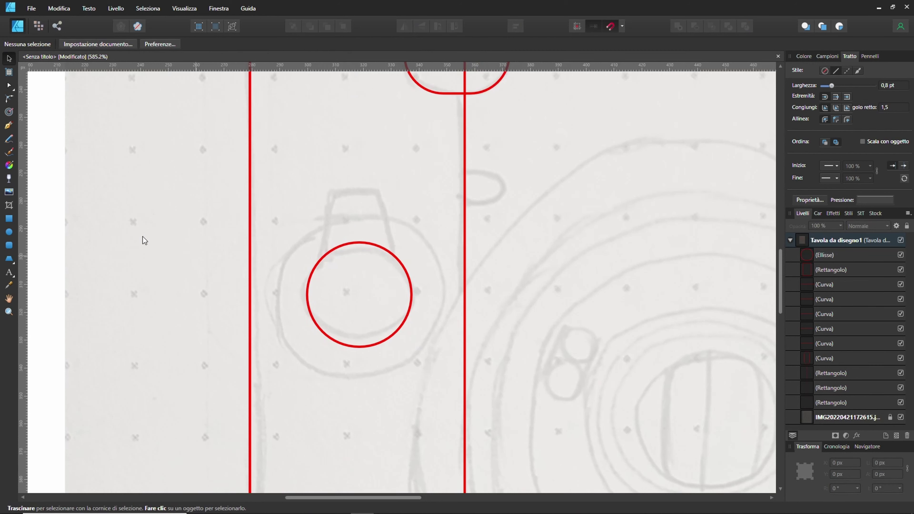
left_click(9, 232)
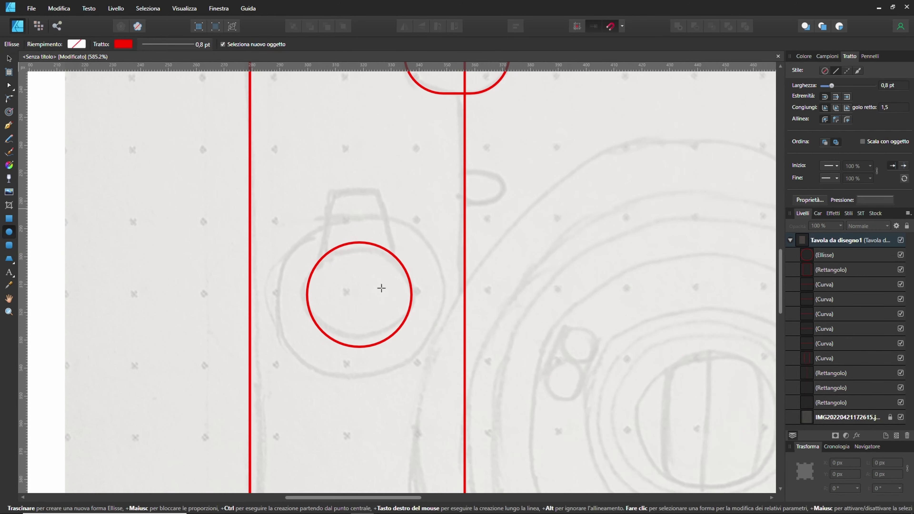
left_click_drag(284, 222, 447, 369)
left_click_drag(362, 221, 362, 211)
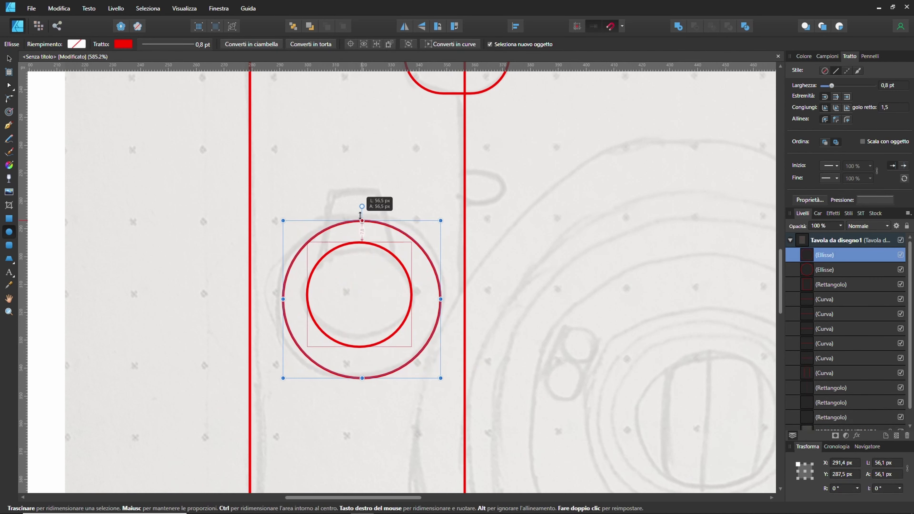
left_click(9, 59)
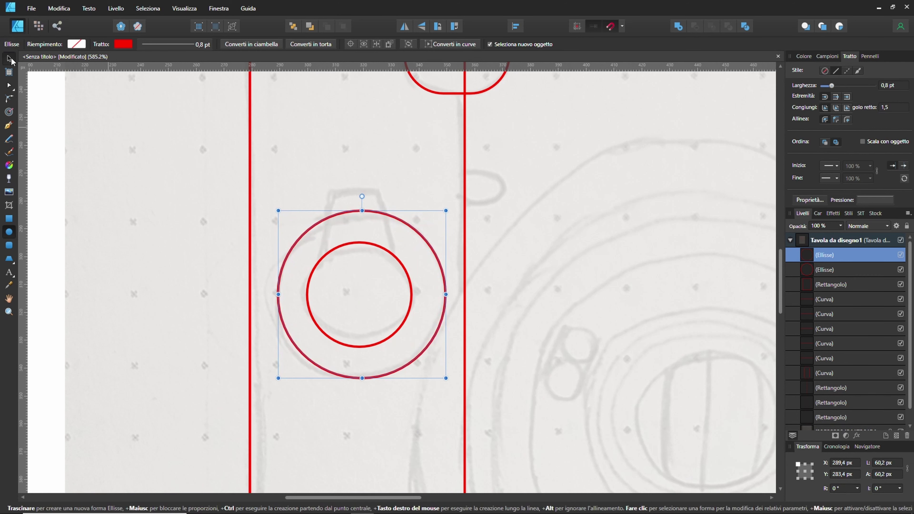
left_click(355, 243)
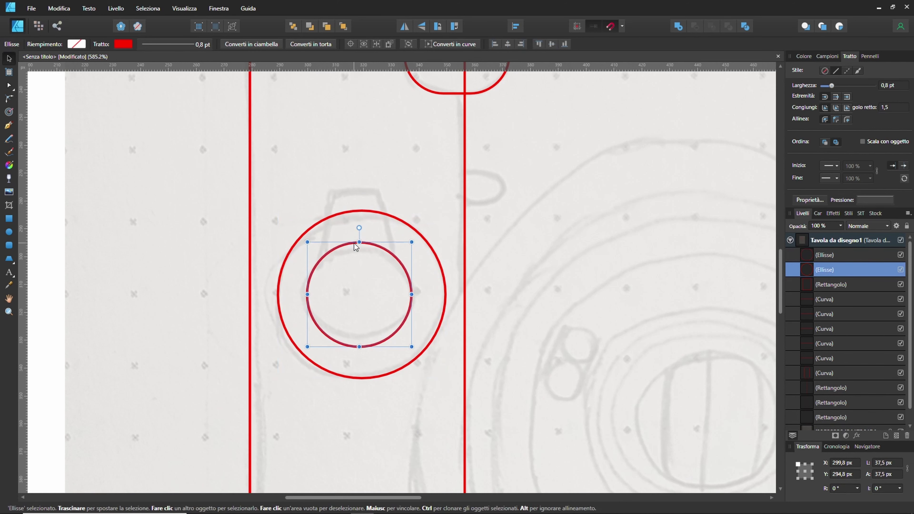
left_click(370, 212, "shift")
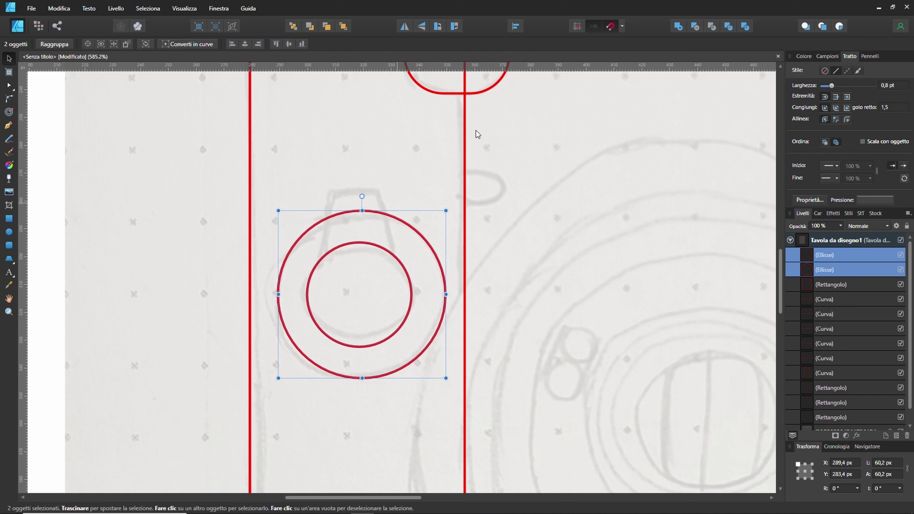
Apply Align Centre and Align Middle to the two selected dial circles.
left_click(519, 27)
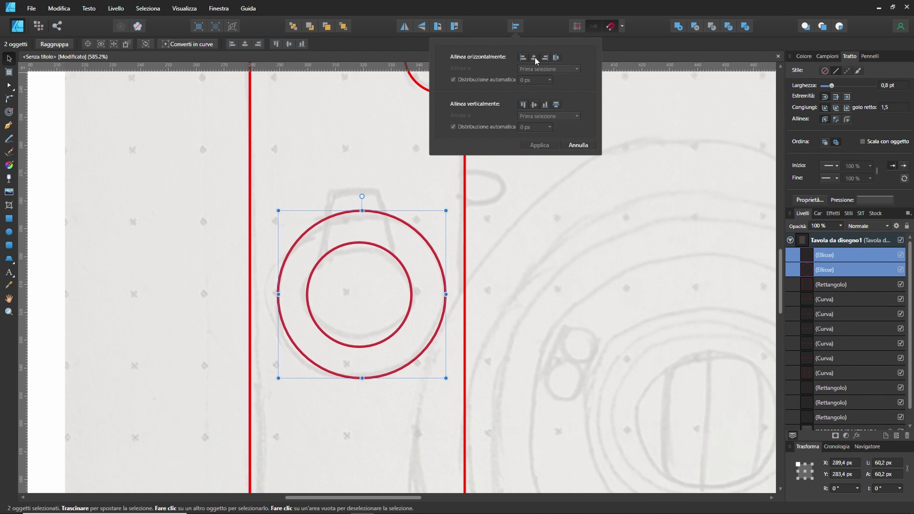
left_click(534, 57)
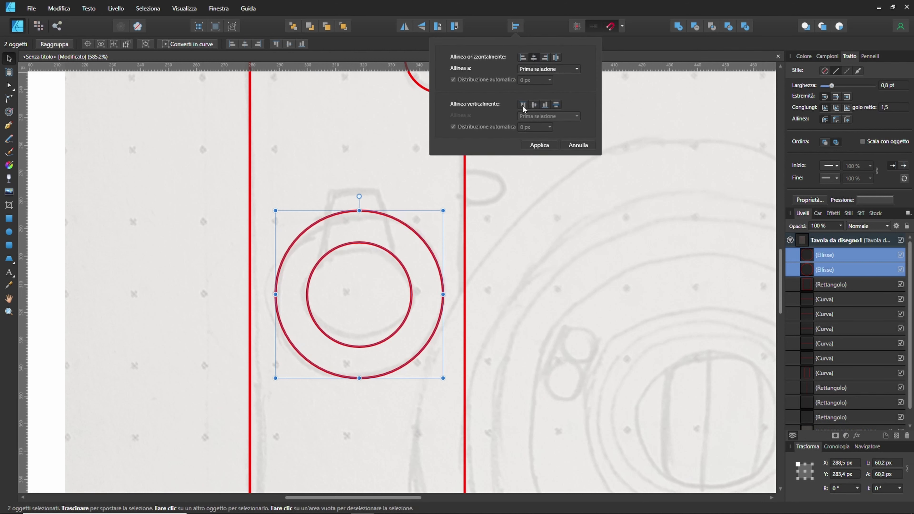
left_click(534, 105)
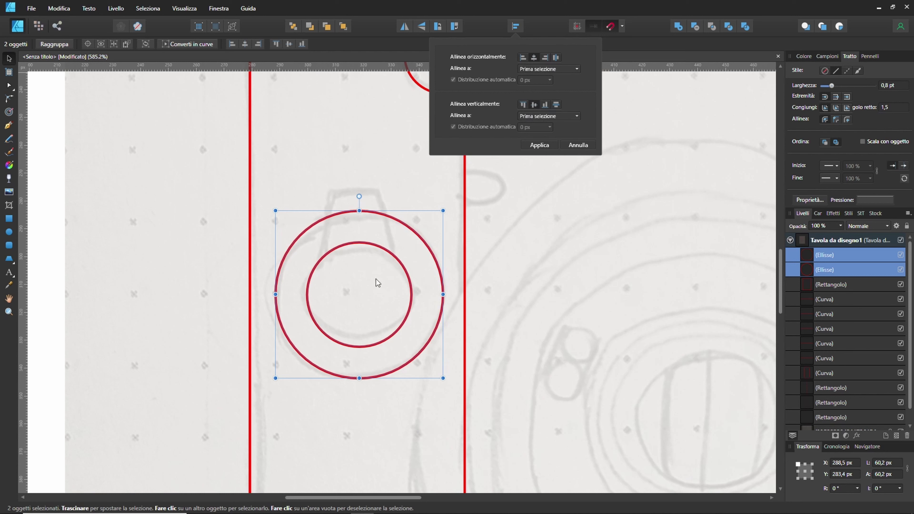
left_click(531, 145)
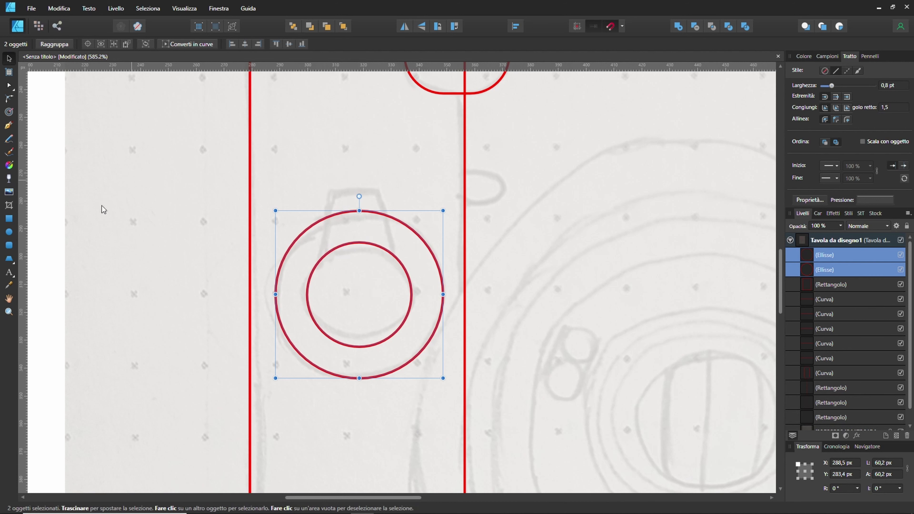
left_click(10, 259)
Draw a 28 × 27.5 px red trapezoid over the sketch's knob above the dial.
left_click_drag(334, 189, 396, 266)
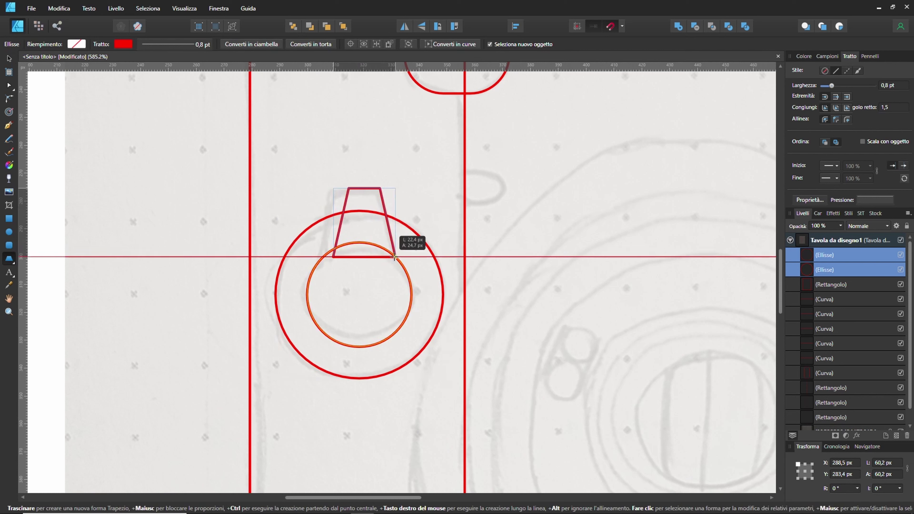
left_click_drag(396, 265, 396, 265)
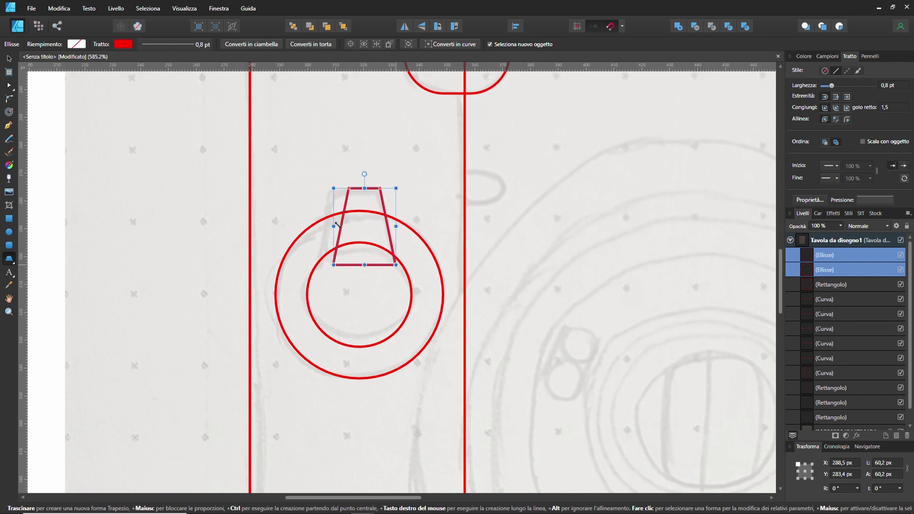
left_click_drag(334, 227, 321, 229)
left_click_drag(358, 262, 360, 264)
left_click_drag(396, 227, 396, 227)
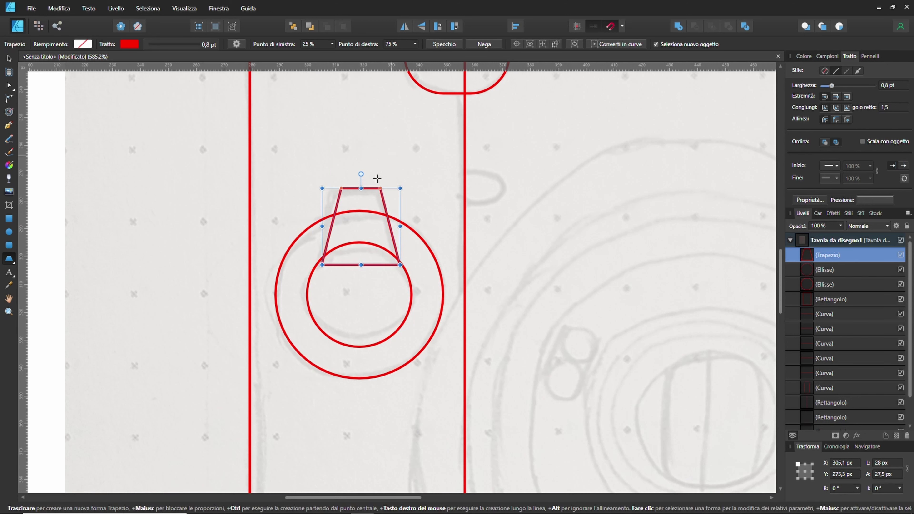
Centre the trapezoid horizontally on the inner dial circle.
left_click(9, 58)
left_click(309, 285)
left_click(366, 191, "shift")
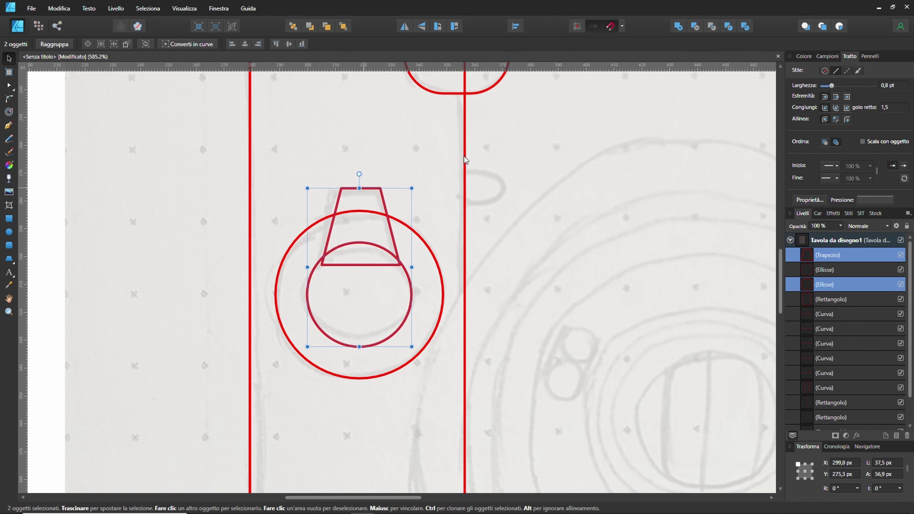
left_click(516, 25)
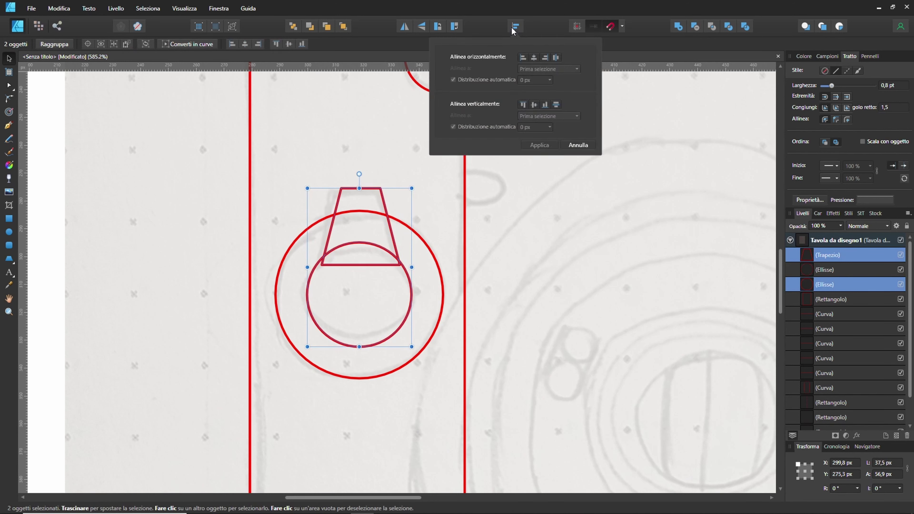
left_click(532, 59)
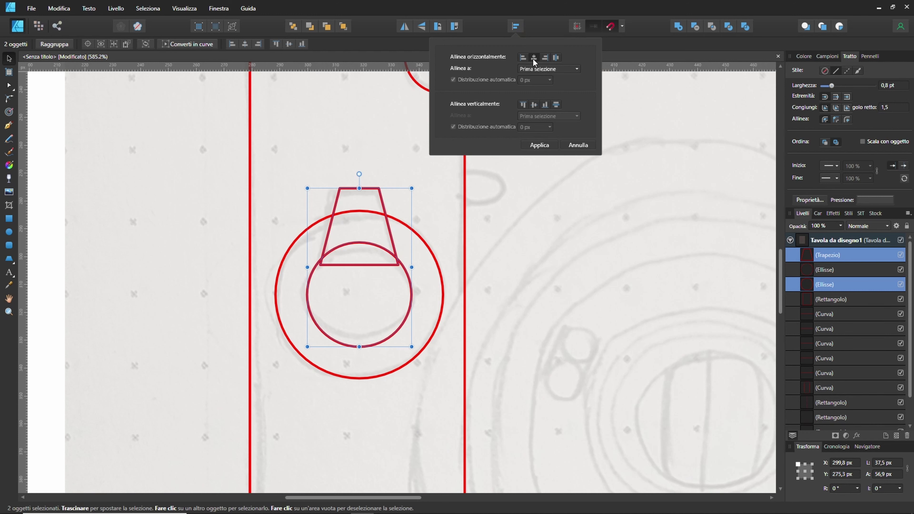
left_click(373, 131)
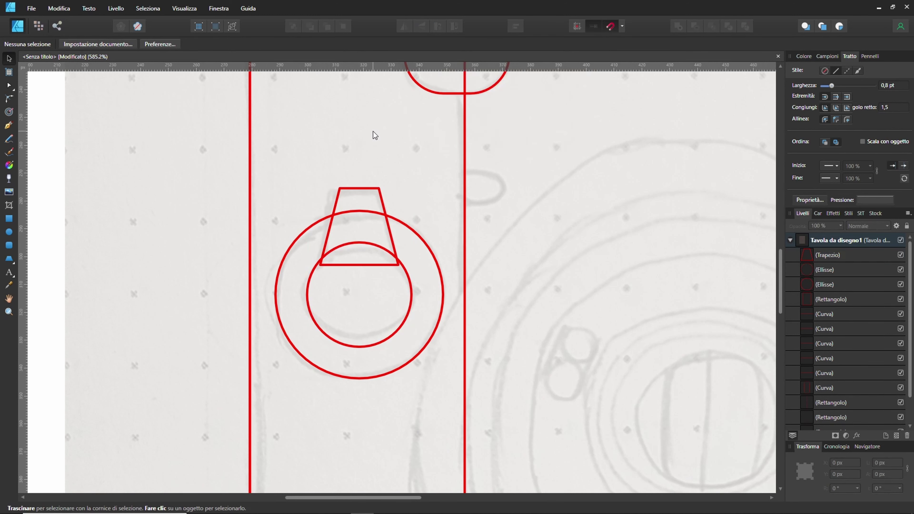
scroll(329, 201, "down", 2)
Zoom out to about 192% to see the whole outline, then back to 239.7%.
scroll(328, 201, "down", 3)
scroll(328, 200, "down", 1)
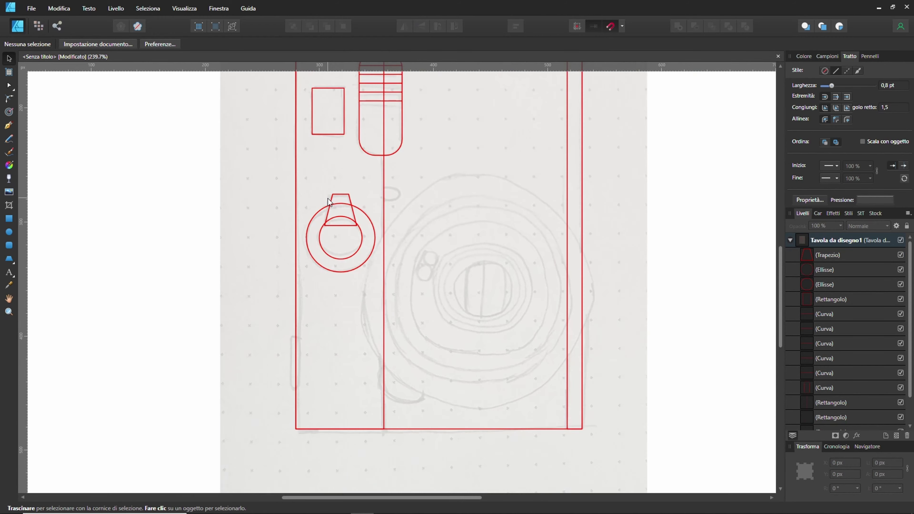
scroll(467, 210, "right", 2)
scroll(433, 236, "down", 1)
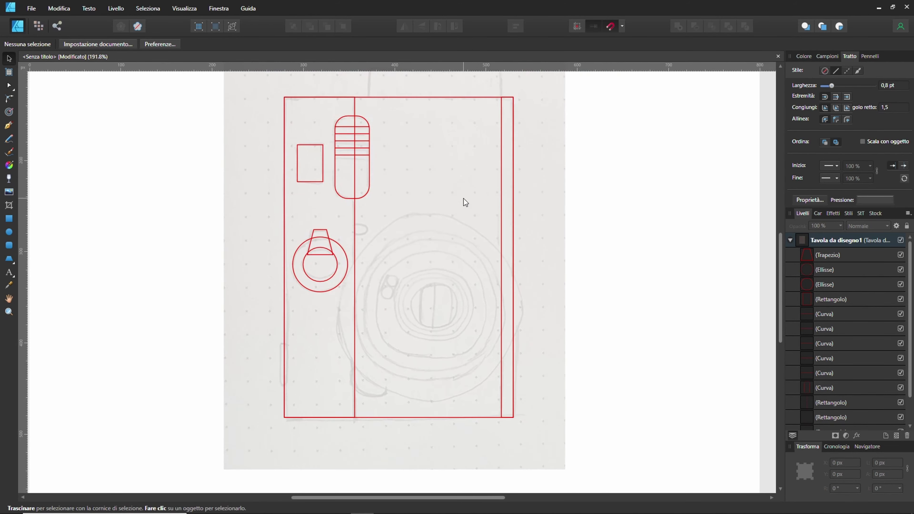
scroll(463, 199, "right", 1)
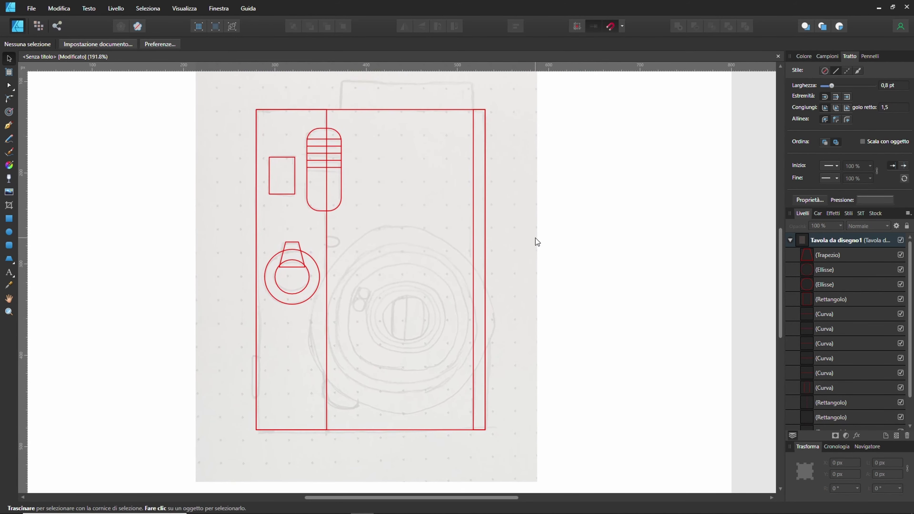
scroll(378, 377, "up", 1)
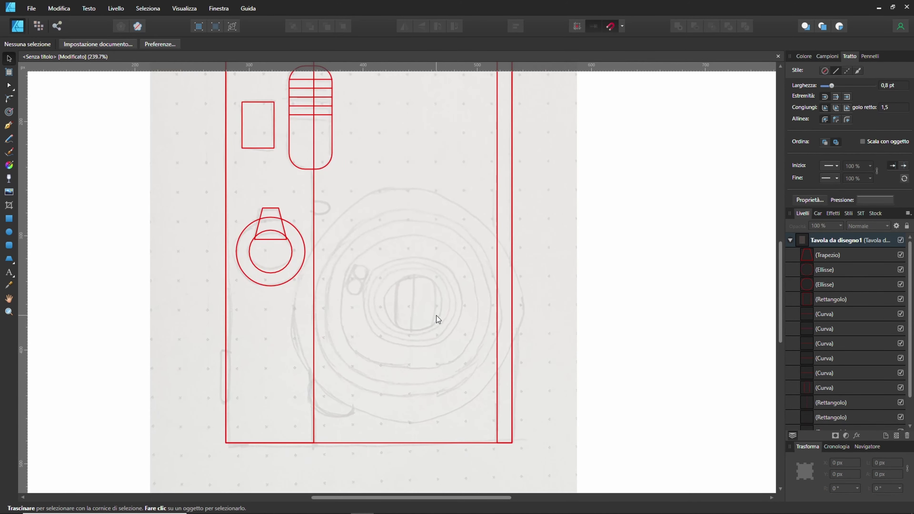
left_click(9, 231)
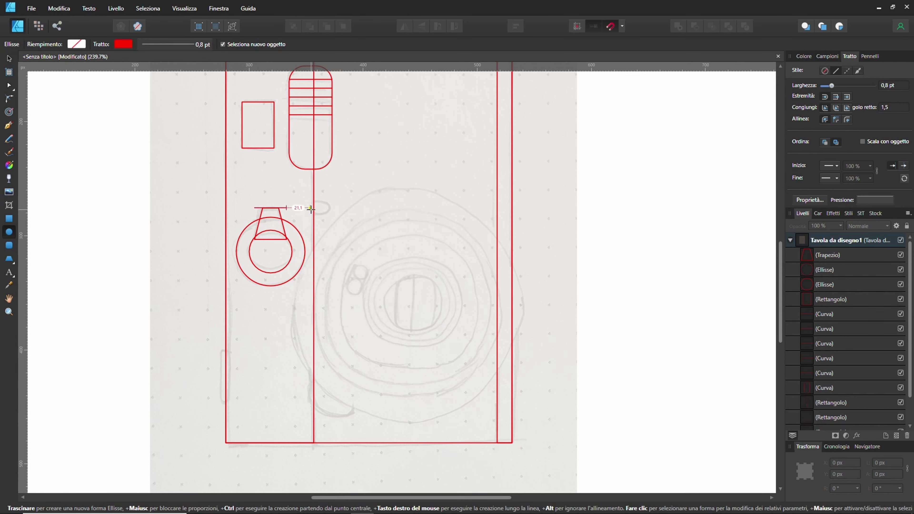
Draw a 195.4 px red circle and fit it over the sketch's large lens ring.
mouse_move(310, 208)
left_mouse_down()
mouse_move(545, 403)
mouse_move(508, 369)
left_mouse_up()
mouse_move(568, 407)
left_mouse_down()
mouse_move(556, 378)
mouse_move(565, 363)
mouse_move(572, 369)
mouse_move(560, 355)
mouse_move(566, 362)
left_mouse_up()
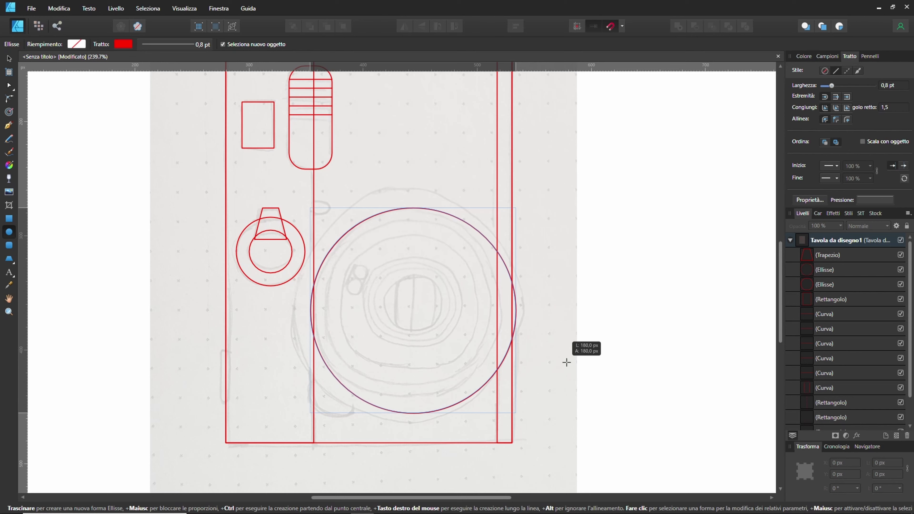
mouse_move(566, 362)
left_mouse_down()
mouse_move(546, 342)
mouse_move(559, 348)
left_mouse_up()
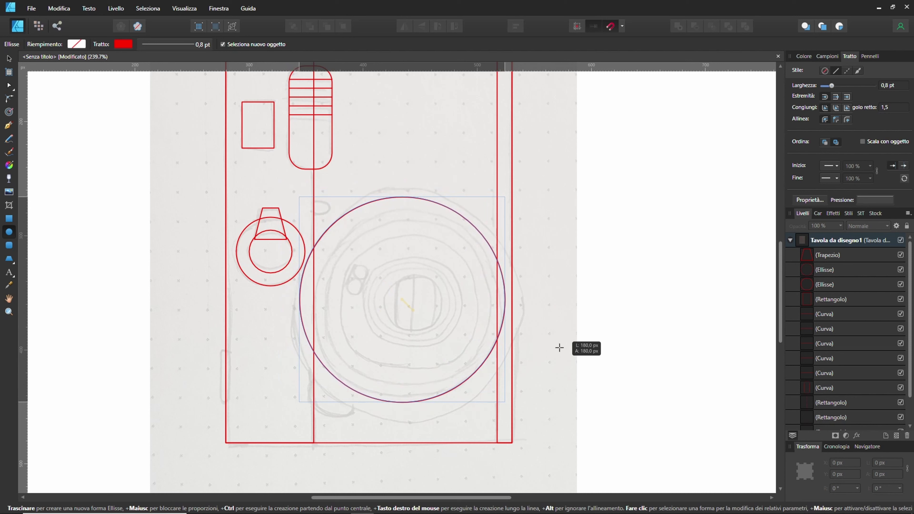
left_click_drag(559, 348, 576, 367)
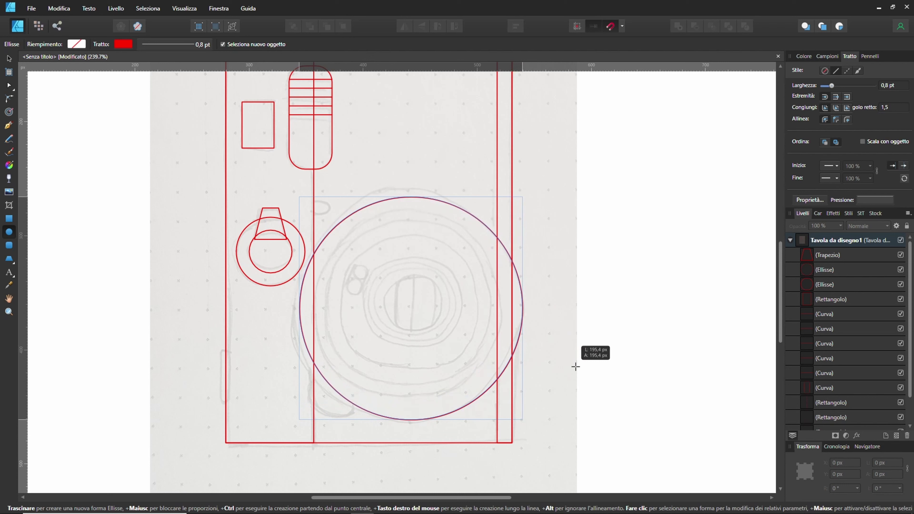
left_click_drag(575, 366, 572, 366)
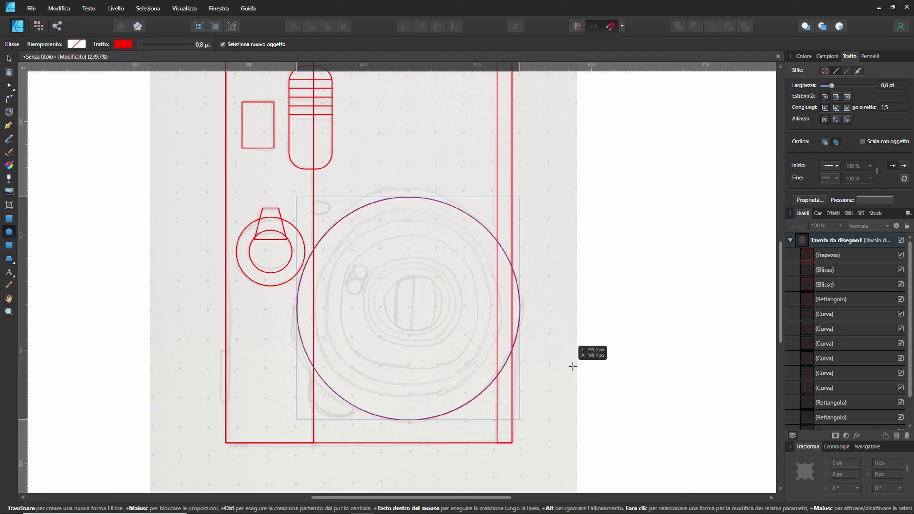
left_click_drag(572, 366, 572, 367)
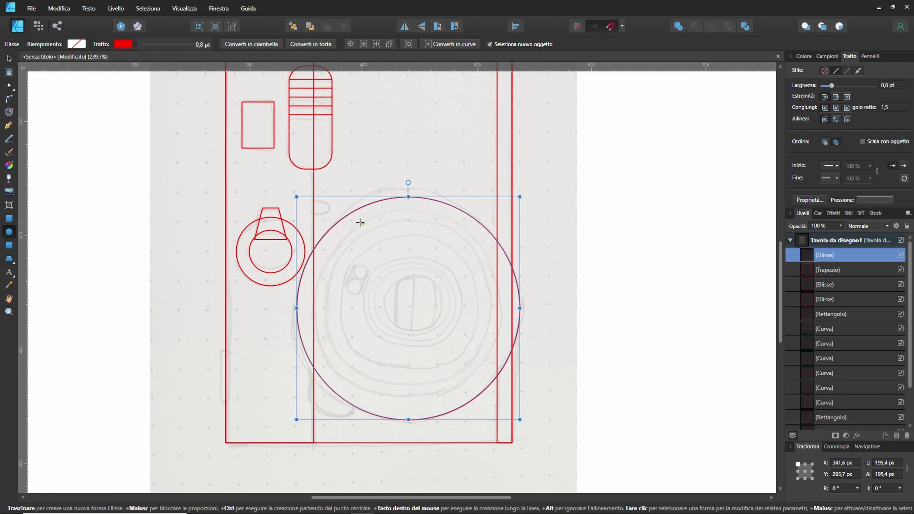
Draw a slightly smaller circle inside the lens and centre it on the 195.4 px ring.
left_click_drag(315, 211, 498, 415)
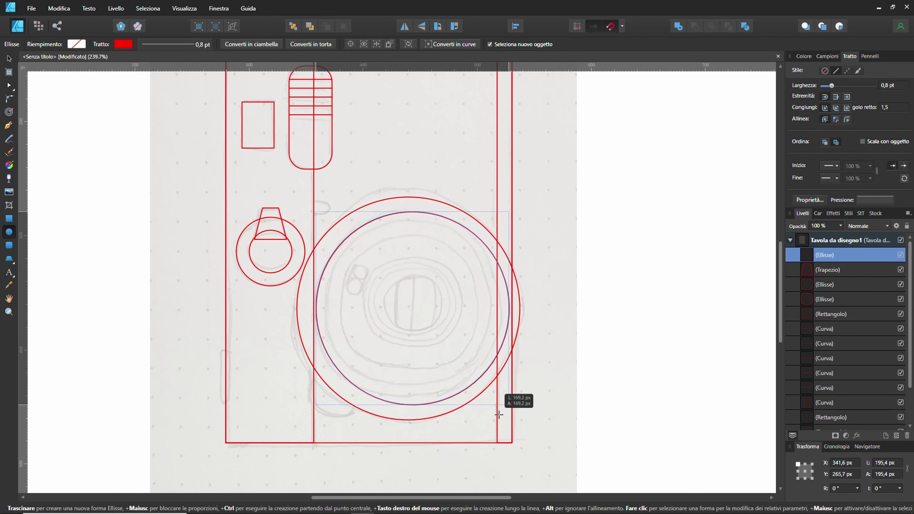
left_click_drag(498, 415, 500, 410)
key("v")
left_click(520, 309, "shift")
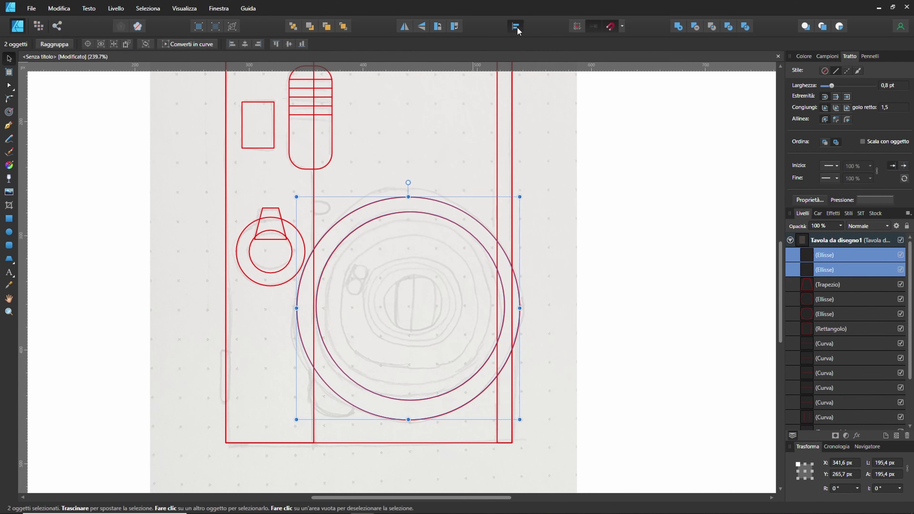
left_click(516, 26)
left_click(535, 62)
left_click(534, 116)
left_click(588, 273)
Add a second, smaller lens circle centred horizontally and vertically on the outer ring.
left_click(9, 231)
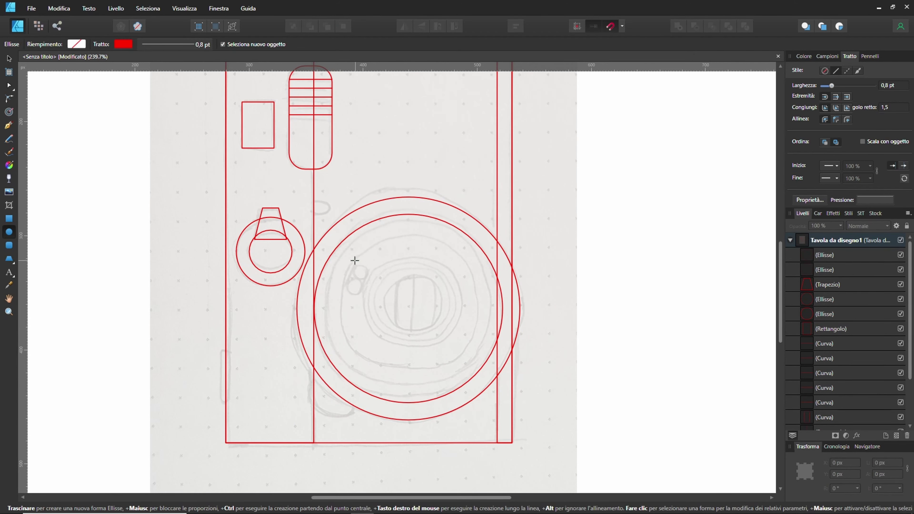
left_click_drag(327, 227, 511, 364)
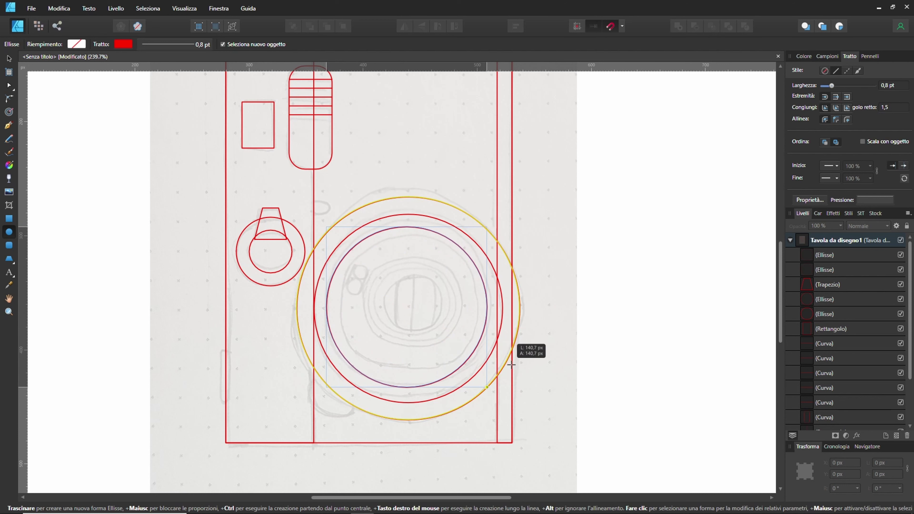
key("v")
left_click(519, 309, "shift")
left_click(515, 26)
left_click(535, 62)
left_click(535, 117)
left_click(320, 337)
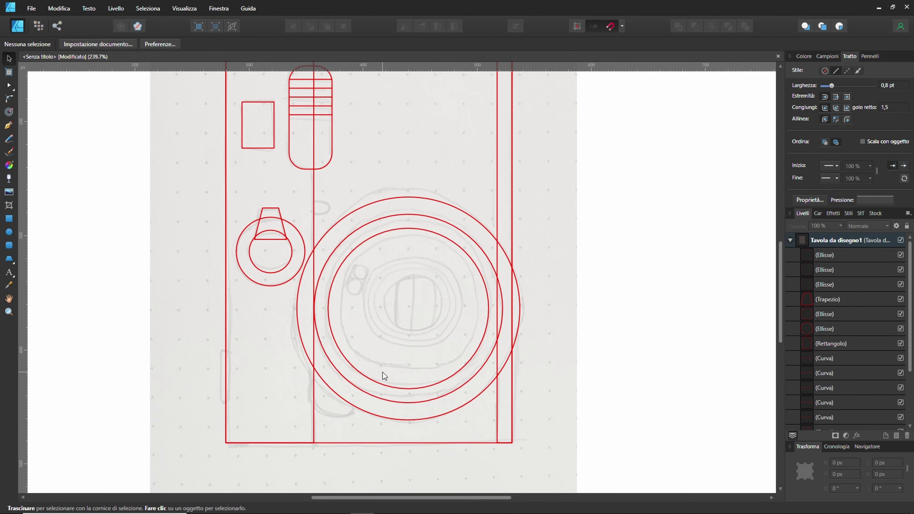
Add a third concentric circle inside the rings, centred on the outer ring.
left_click(9, 231)
left_click_drag(338, 243, 472, 378)
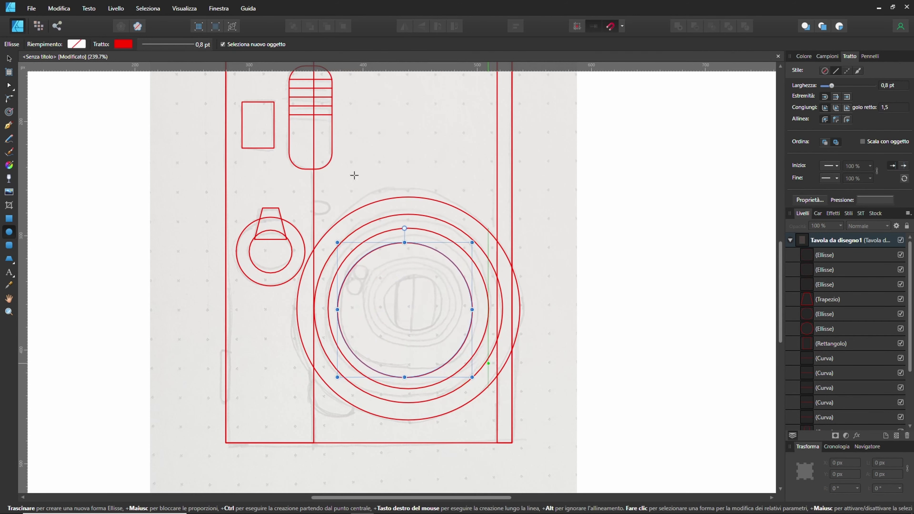
key("v")
left_click(387, 199)
left_click(432, 244, "shift")
left_click(515, 25)
left_click(535, 61)
left_click(545, 116)
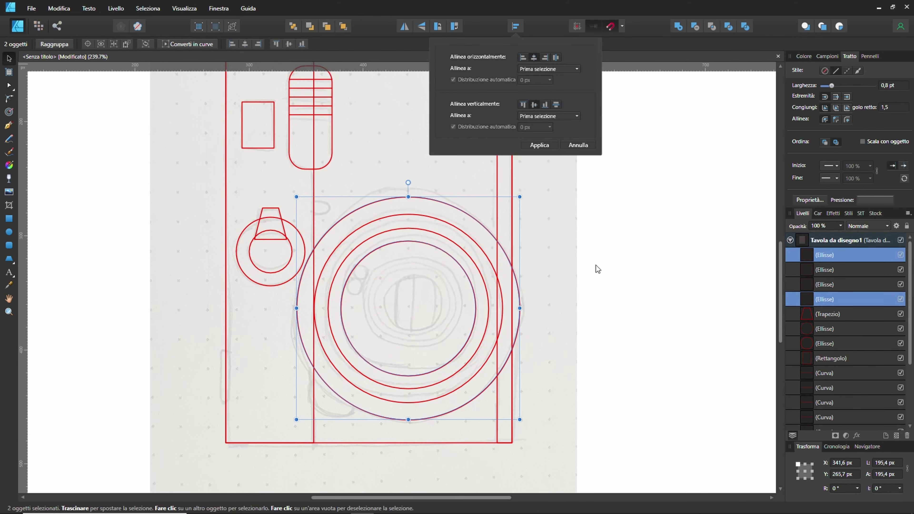
left_click(595, 265)
Add a fourth, smaller circle and centre it within the lens rings.
left_click(9, 231)
left_click_drag(363, 262, 460, 358)
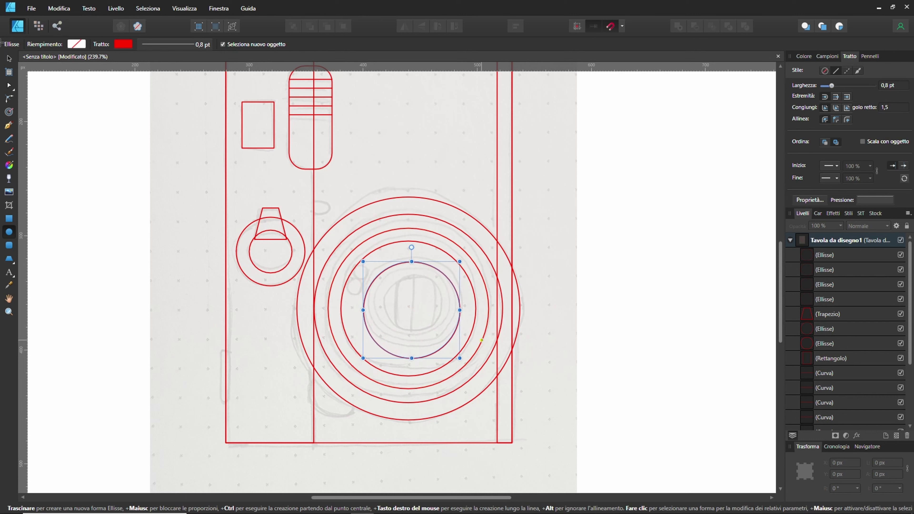
key("v")
left_click(425, 266)
left_click(515, 26)
left_click(535, 61)
left_click(534, 116)
left_click(464, 331)
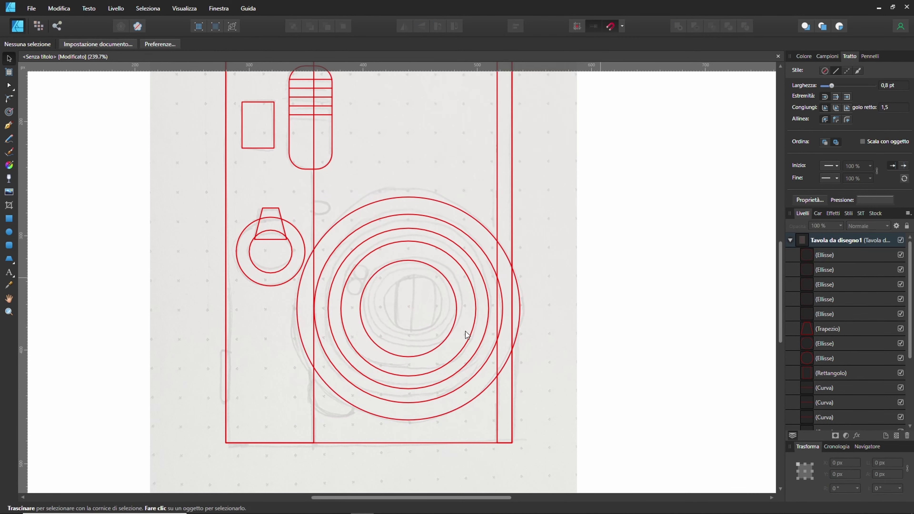
Add a fifth concentric circle, aligned to the ring's horizontal and vertical centre.
key("m")
left_click_drag(362, 266, 449, 353)
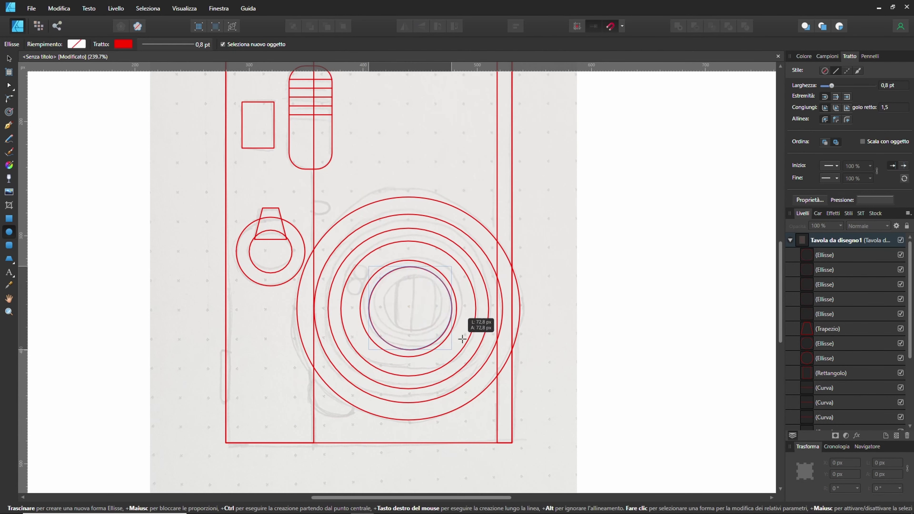
key("v")
left_click(423, 261, "shift")
left_click(515, 26)
left_click(534, 58)
left_click(535, 105)
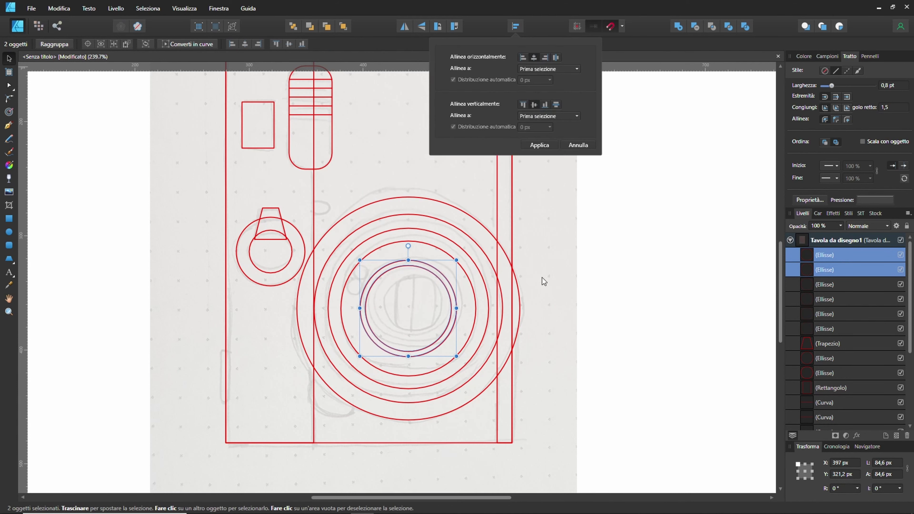
left_click(413, 266)
Add a sixth, smaller circle centred on the surrounding ring.
key("m")
left_click_drag(375, 271, 444, 347)
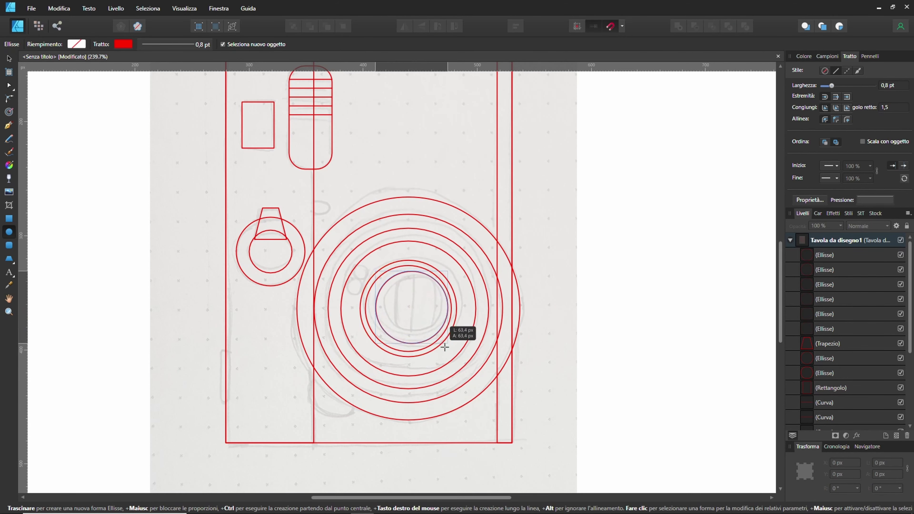
left_click(396, 274, "shift")
key("v")
left_click(515, 26)
left_click(535, 57)
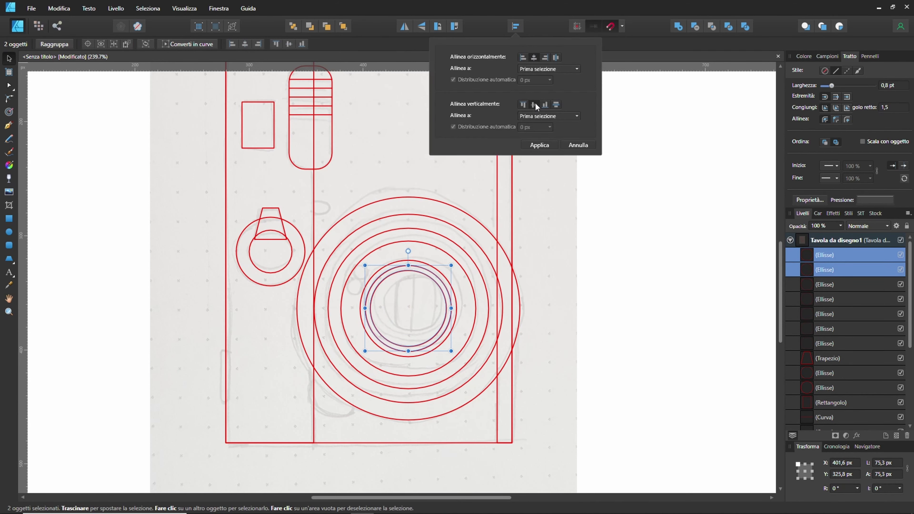
left_click(534, 104)
left_click(368, 283)
Draw the last two innermost circles at the lens centre and clear the selection.
key("m")
left_click_drag(375, 275, 444, 342)
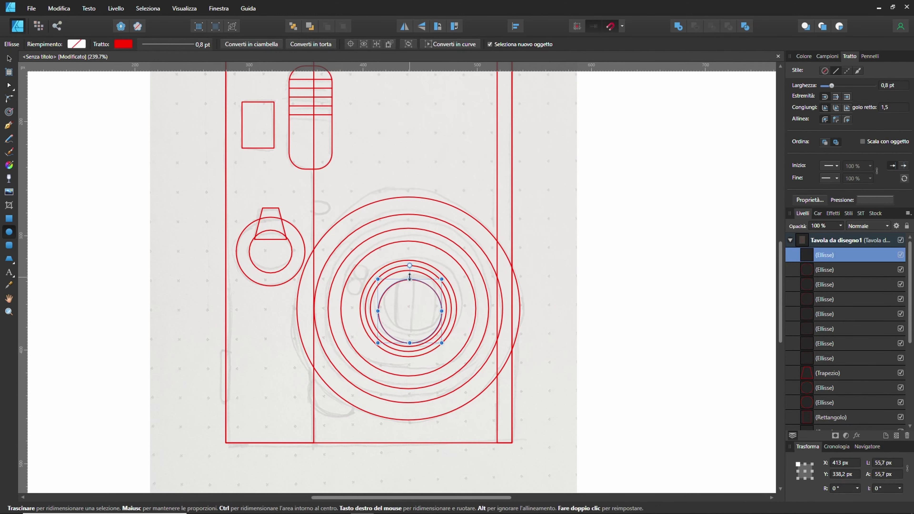
key("ctrl+d")
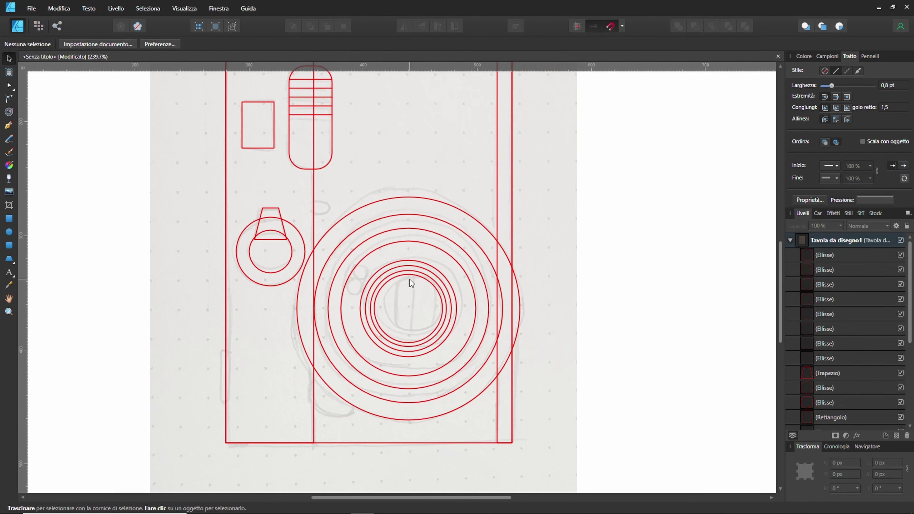
left_click_drag(381, 281, 435, 335)
key("v")
key("ctrl+d")
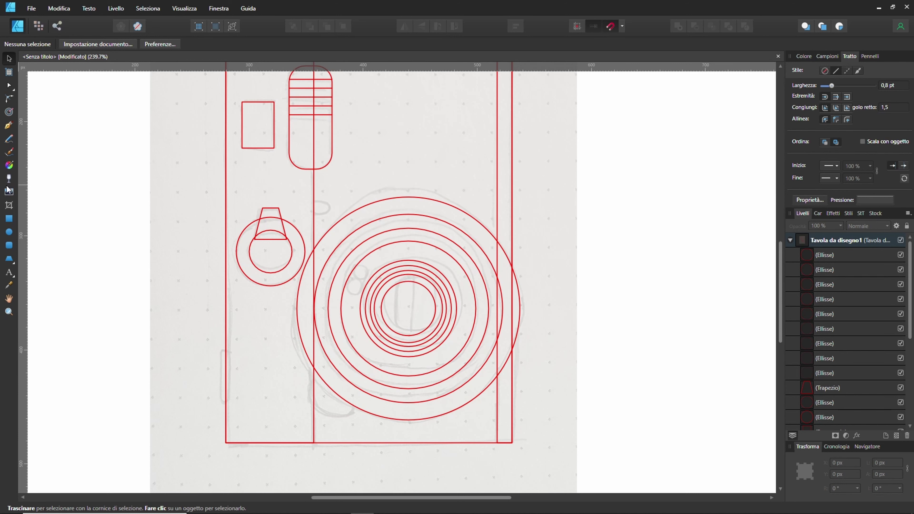
Draw a tall narrow rectangle at the lens centre, adjust its height, and duplicate it alongside.
left_click(9, 218)
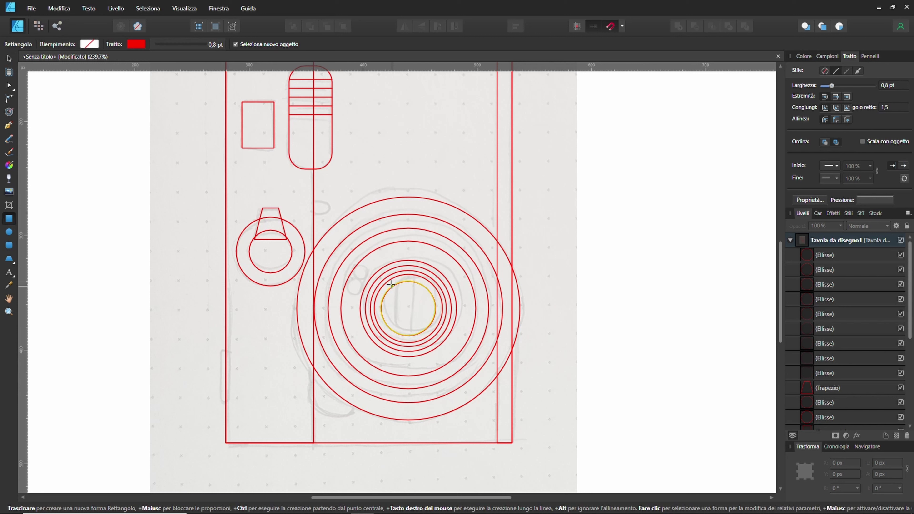
mouse_move(392, 286)
left_mouse_down()
mouse_move(420, 328)
mouse_move(408, 335)
left_mouse_up()
key("v")
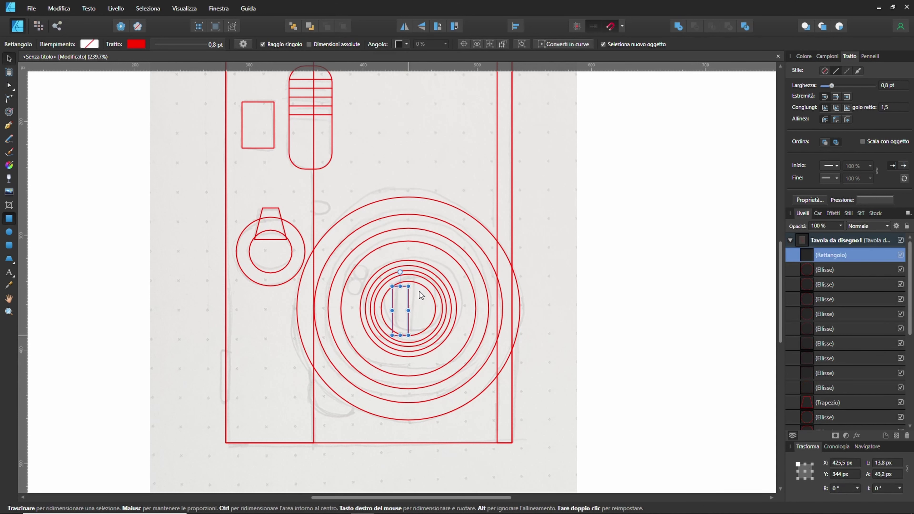
left_click_drag(398, 288, 398, 282)
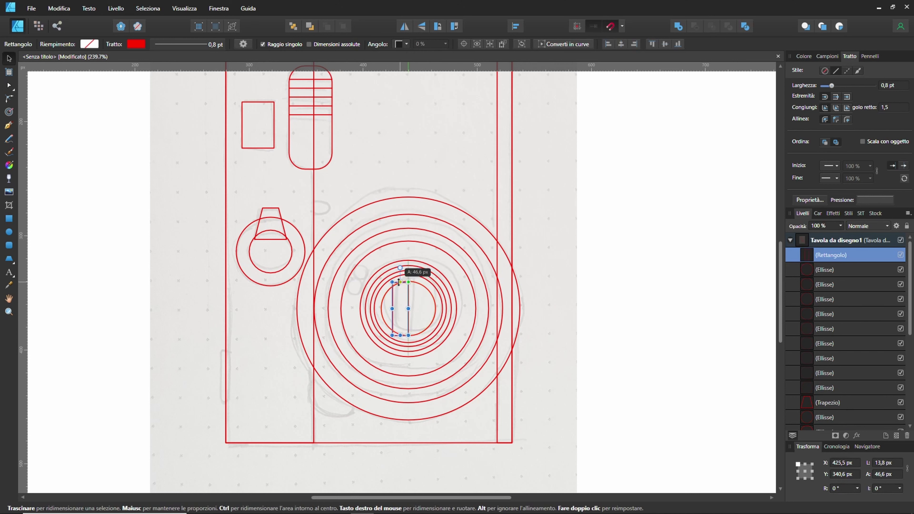
left_click_drag(400, 335, 400, 339)
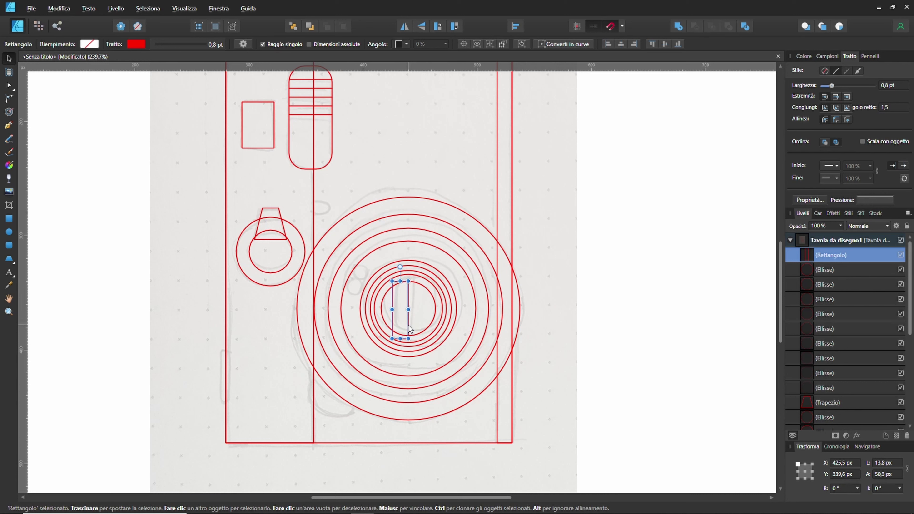
left_click_drag(410, 329, 422, 325)
key("ctrl+j")
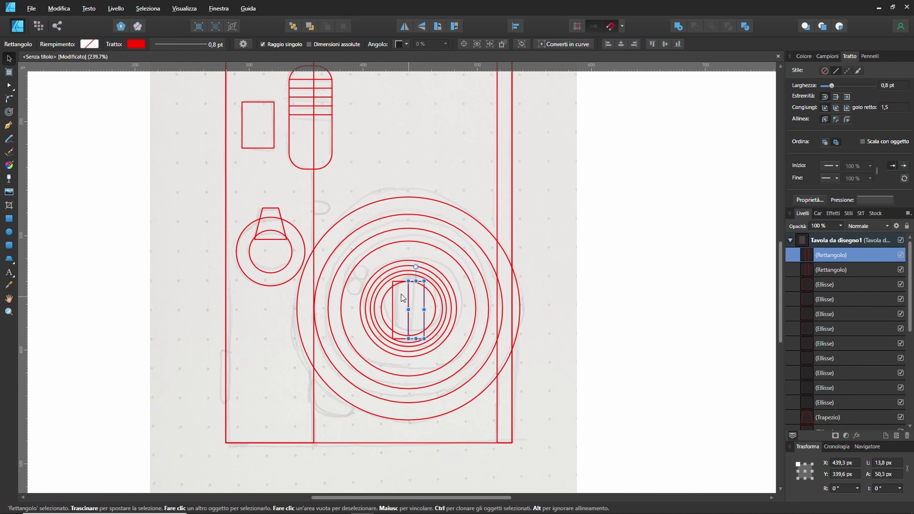
left_click(466, 307)
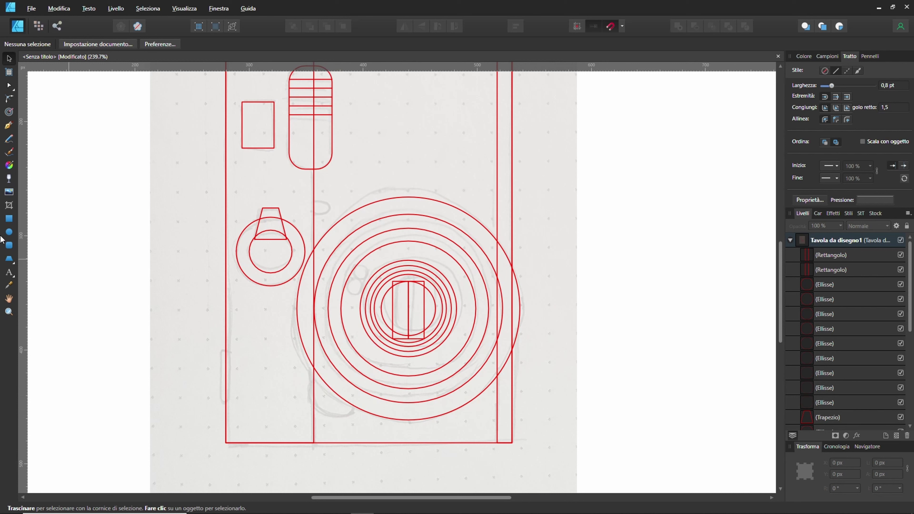
left_click(9, 232)
Add a 55.4 px circle at the lens's lower left and a thin upright bar on the body's left.
left_click_drag(305, 357, 363, 406)
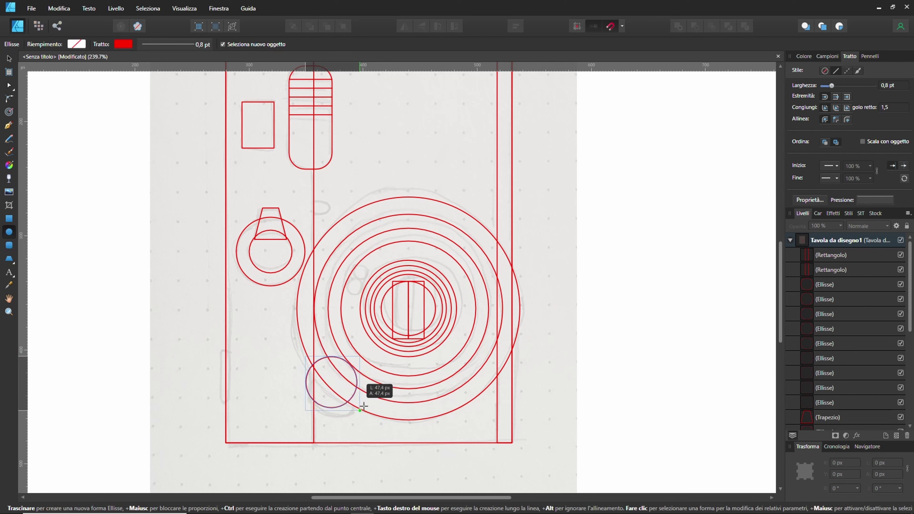
left_click_drag(363, 406, 377, 405)
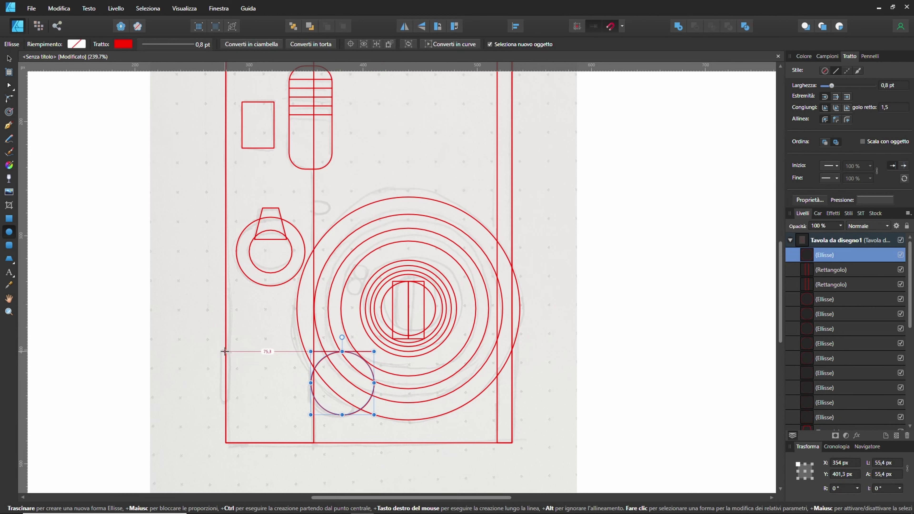
left_click(8, 221)
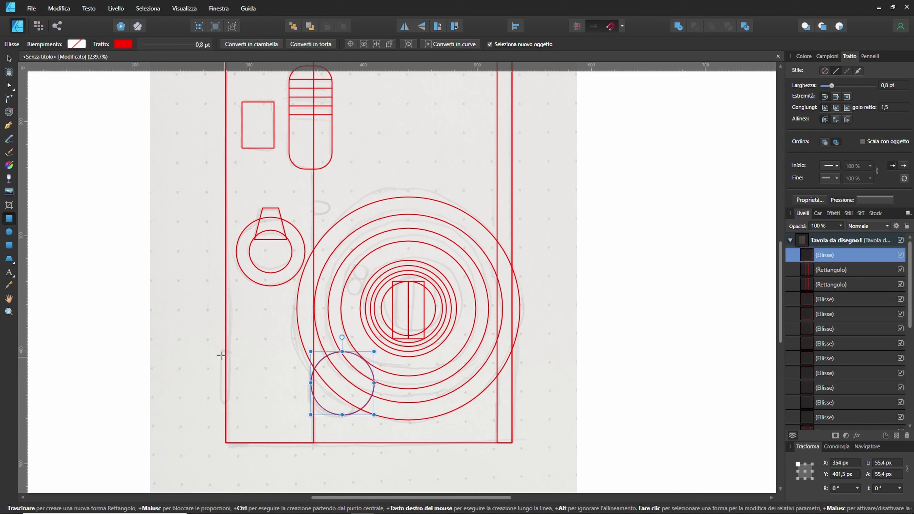
left_click_drag(217, 352, 226, 392)
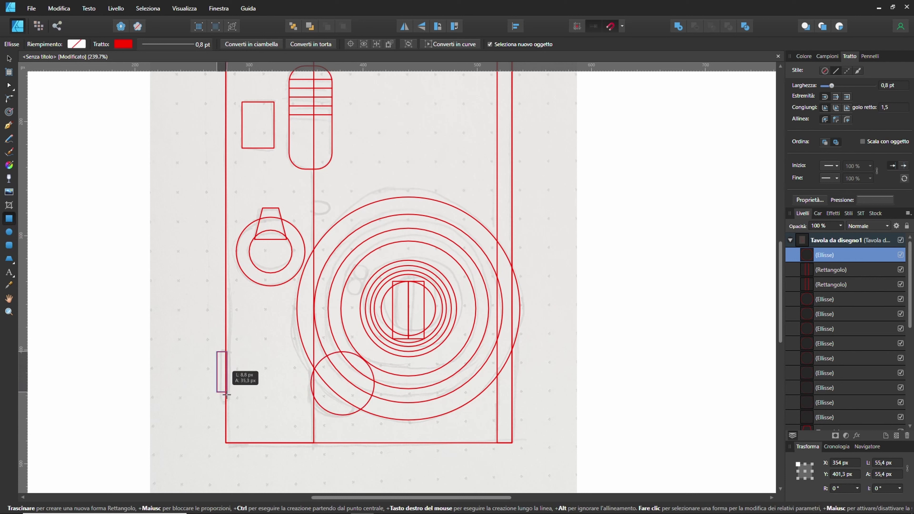
left_click_drag(226, 394, 226, 403)
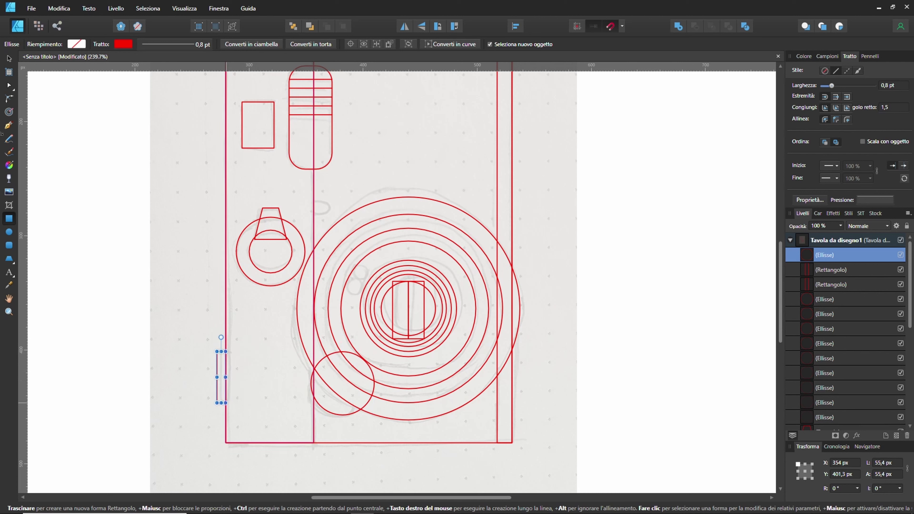
left_click(9, 58)
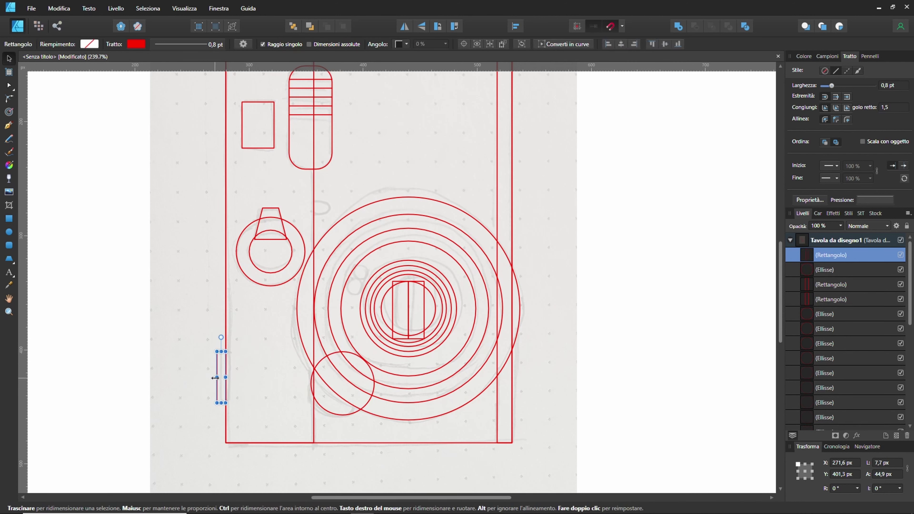
left_click_drag(218, 377, 220, 378)
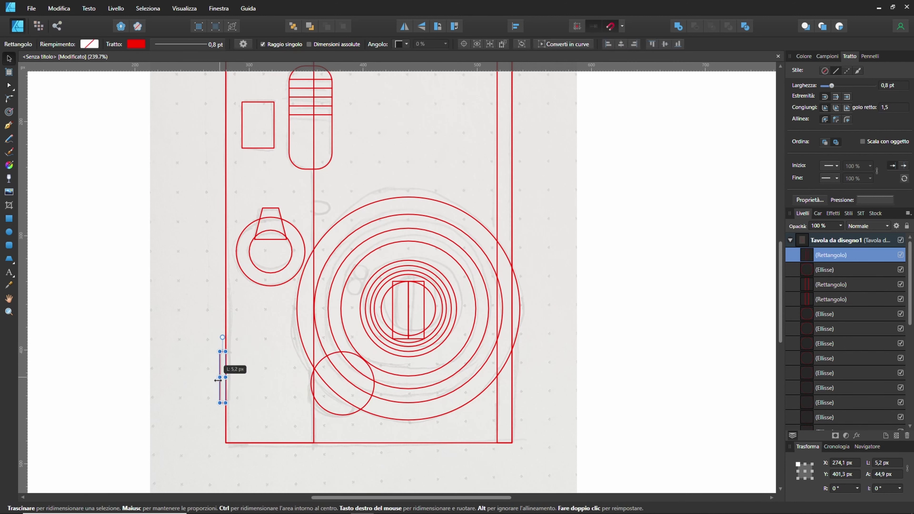
left_click(9, 98)
Round the thin bar's corners and bring the whole camera drawing into view.
scroll(227, 404, "up", 2)
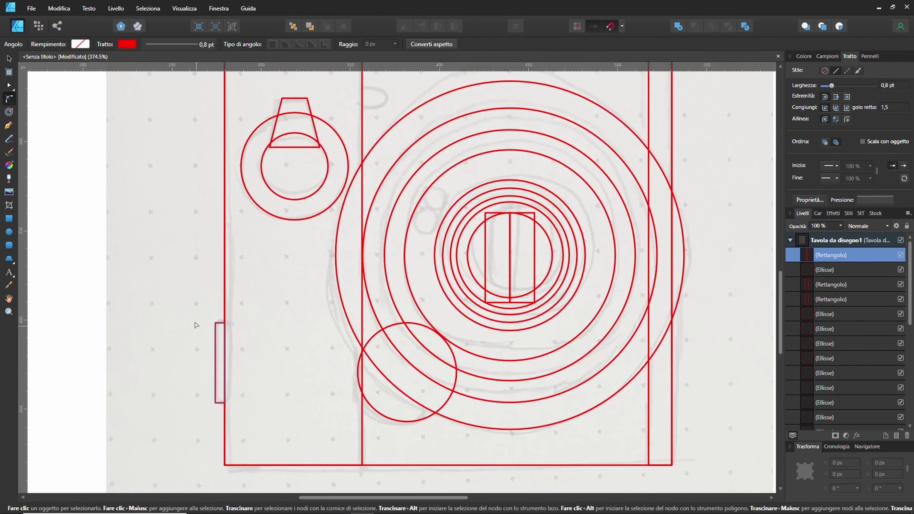
left_click_drag(187, 304, 282, 424)
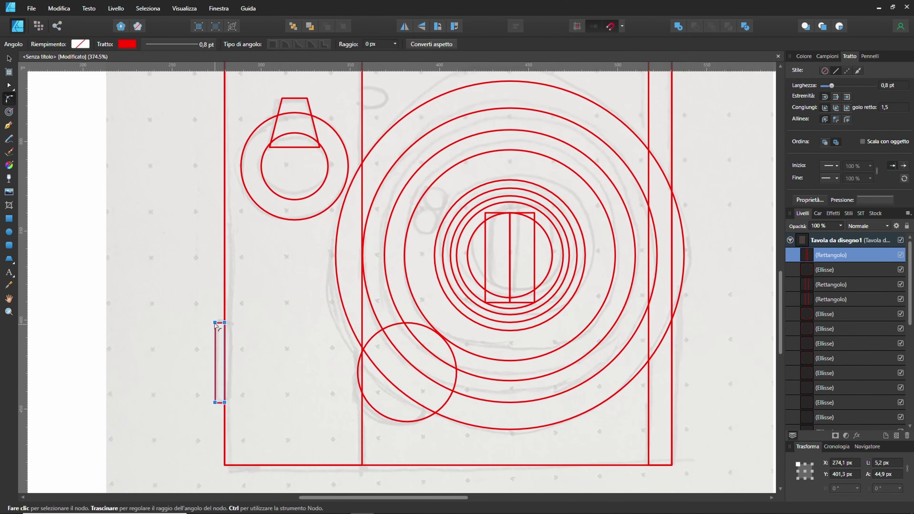
left_click_drag(218, 329, 221, 344)
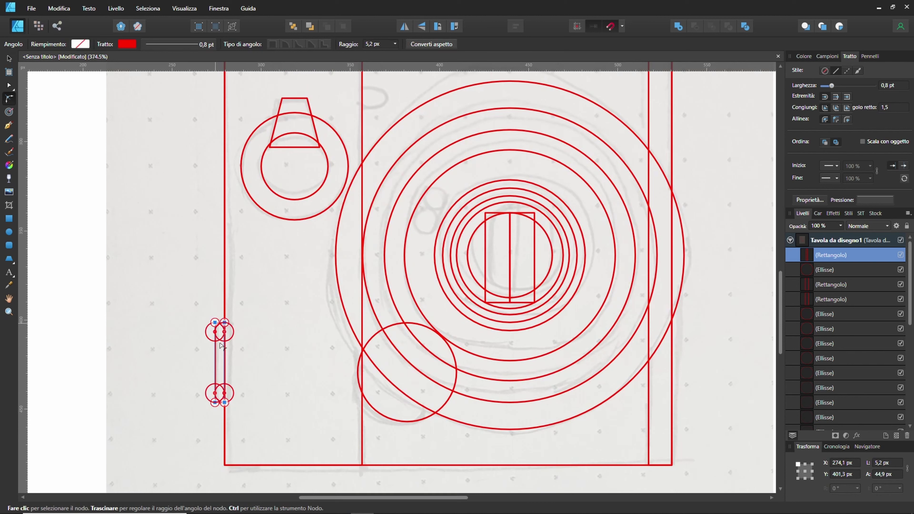
left_click(184, 300)
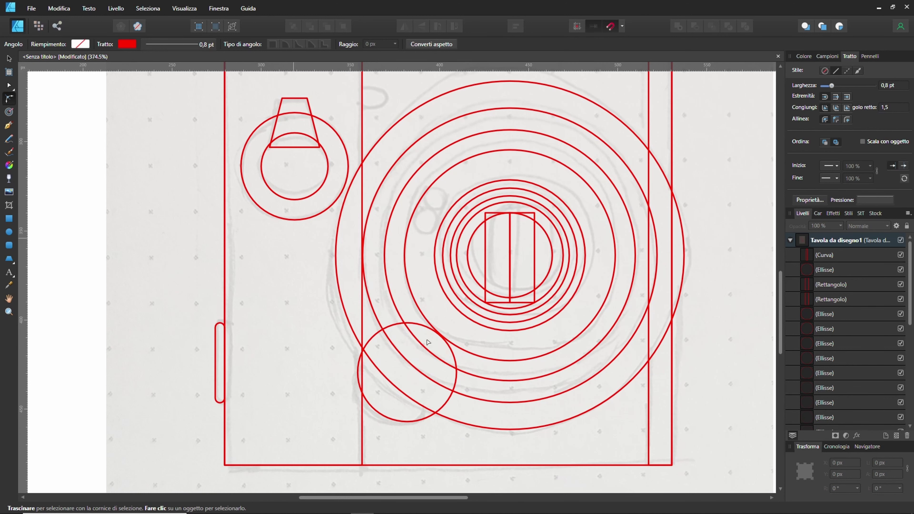
scroll(447, 318, "down", 3)
left_click_drag(537, 245, 487, 262)
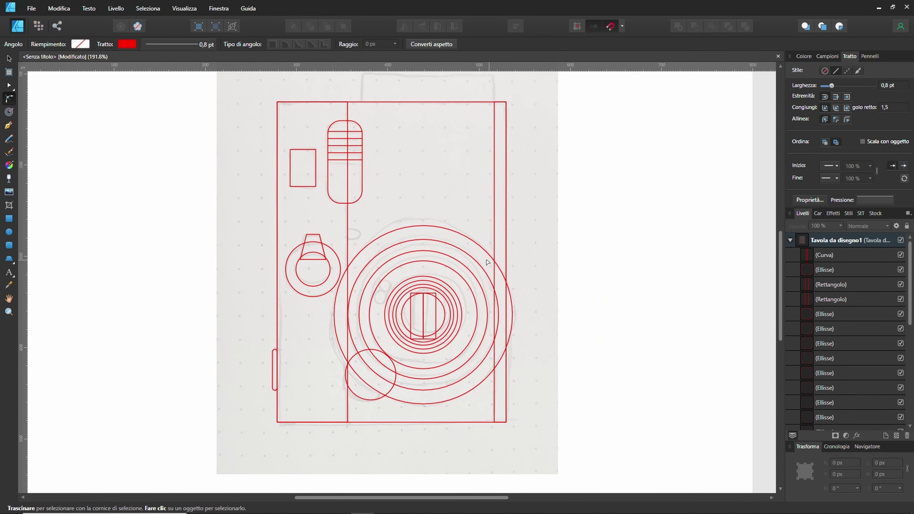
scroll(377, 241, "up", 5)
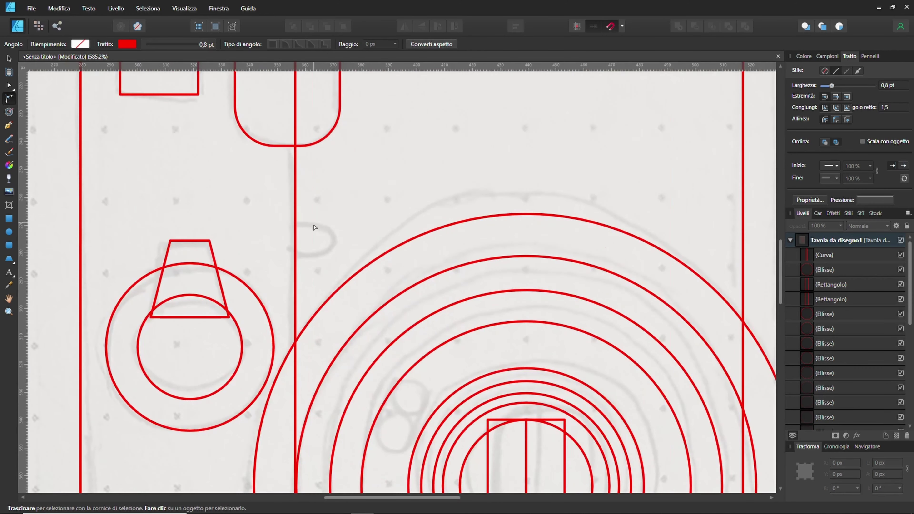
scroll(293, 212, "up", 1)
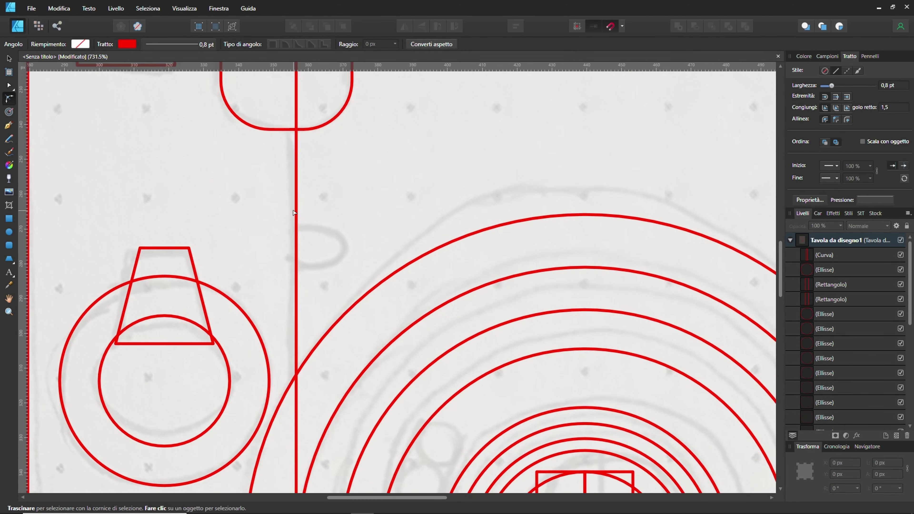
Draw a 10.1 px rectangle beside the vertical line and a 9.8 px circle on its right edge.
left_click(9, 219)
left_click_drag(296, 227, 331, 262)
key("e")
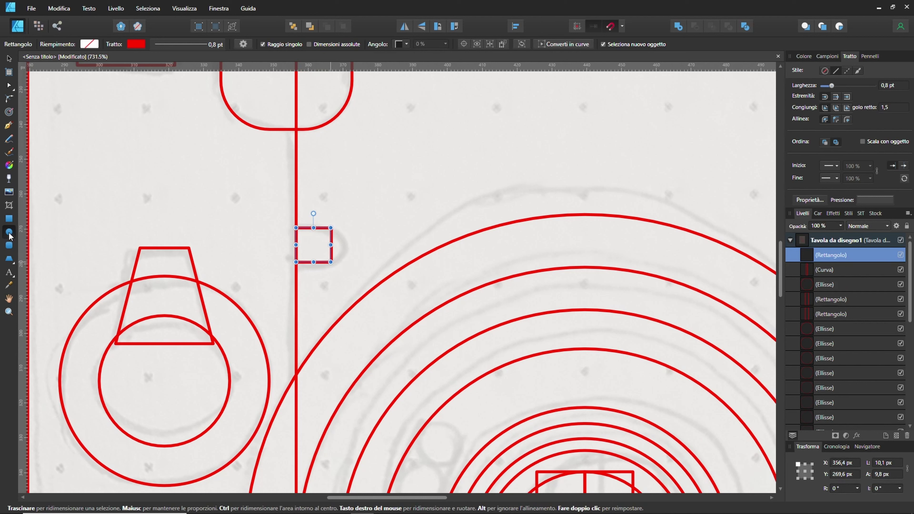
left_click_drag(363, 227, 323, 259)
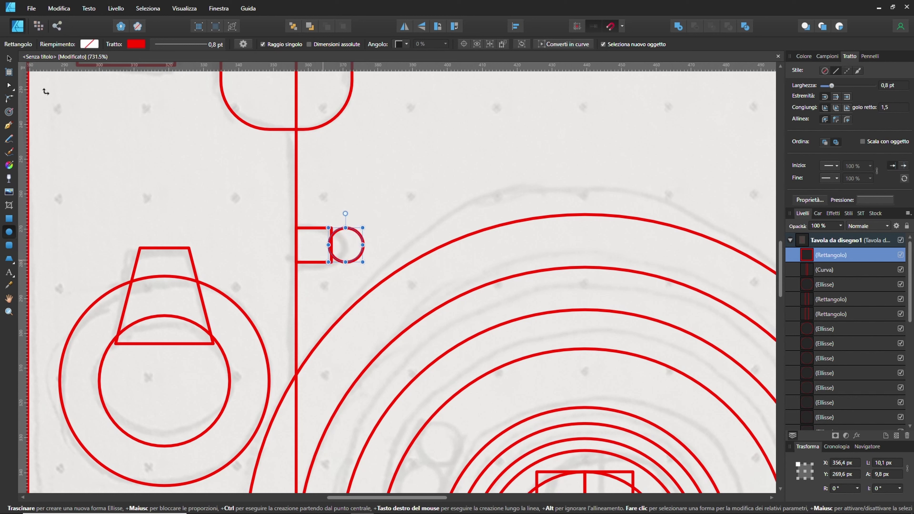
key("v")
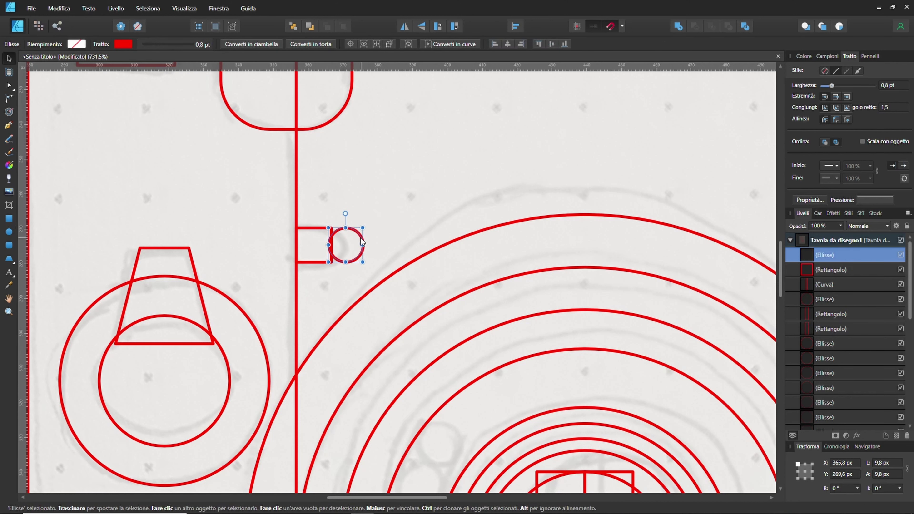
left_click_drag(358, 241, 341, 240)
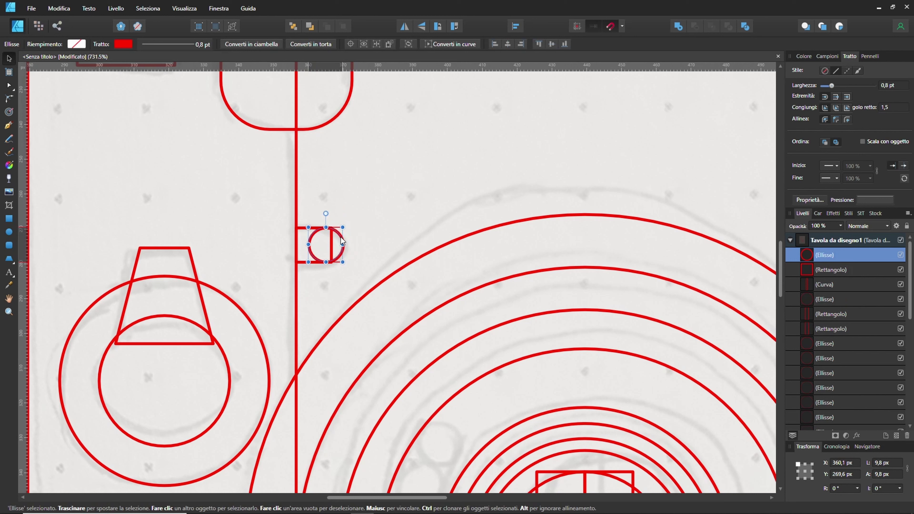
Align the small rectangle and circle on their vertical centres.
left_click(333, 238)
left_click(311, 232)
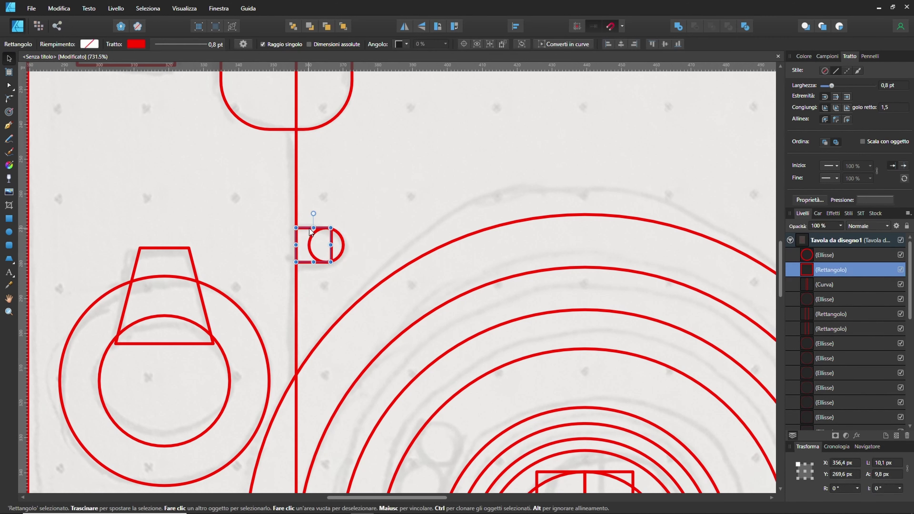
left_click(343, 241, "shift")
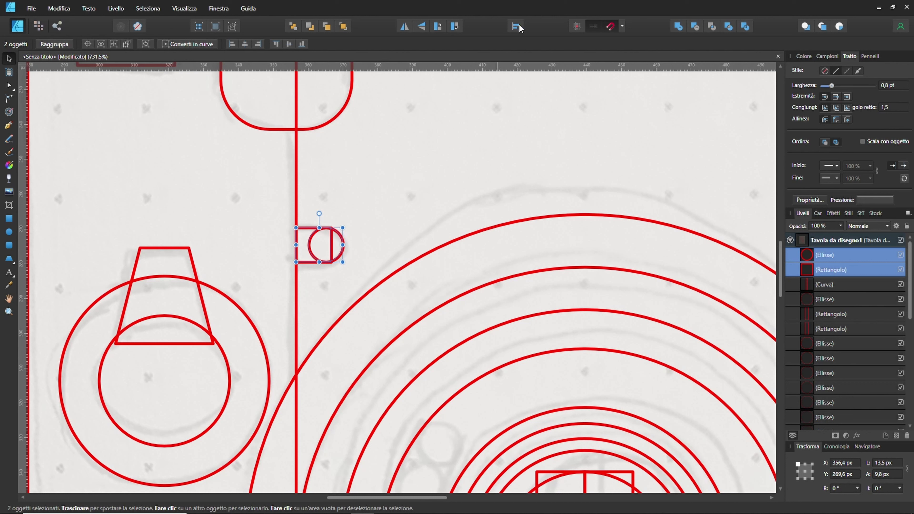
left_click(518, 26)
left_click(534, 105)
left_click(375, 231)
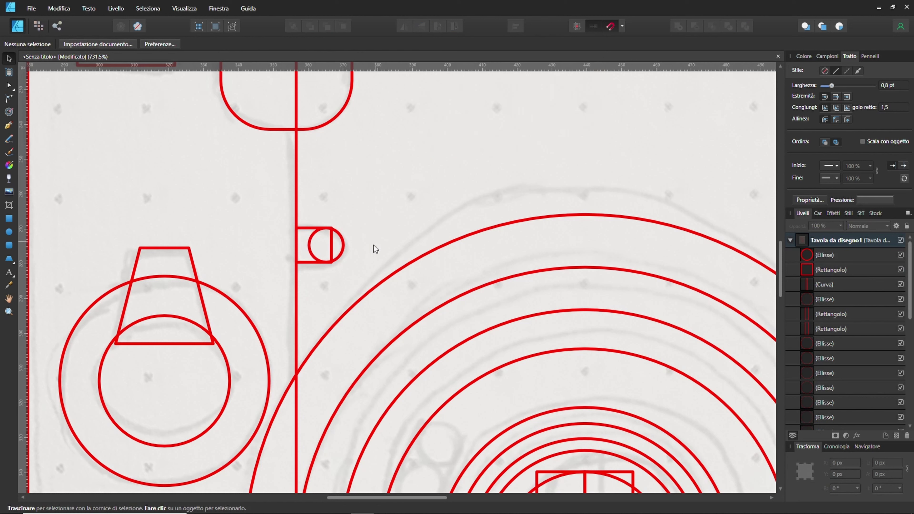
Zoom in and try adjusting the small circle's size from its bottom and top.
scroll(327, 259, "up", 1)
scroll(338, 259, "up", 2)
scroll(337, 258, "up", 2)
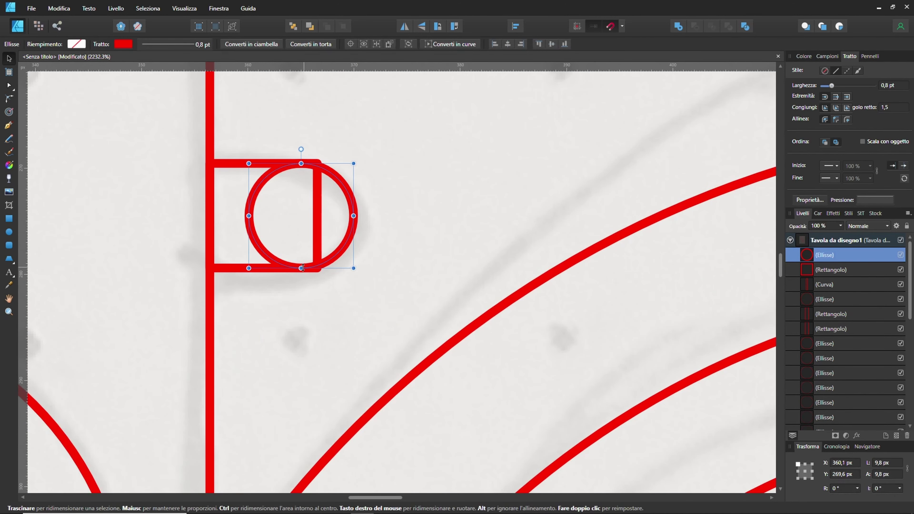
left_click_drag(301, 270, 301, 270)
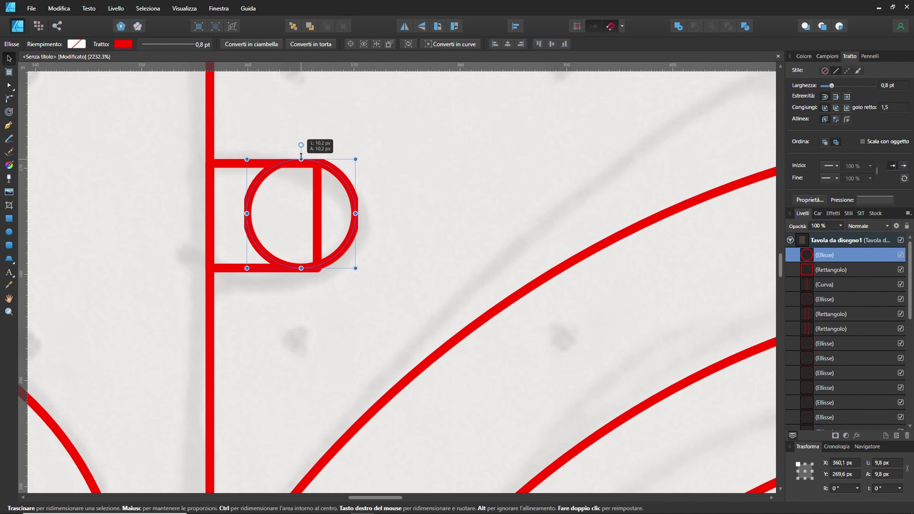
left_click_drag(301, 164, 301, 165)
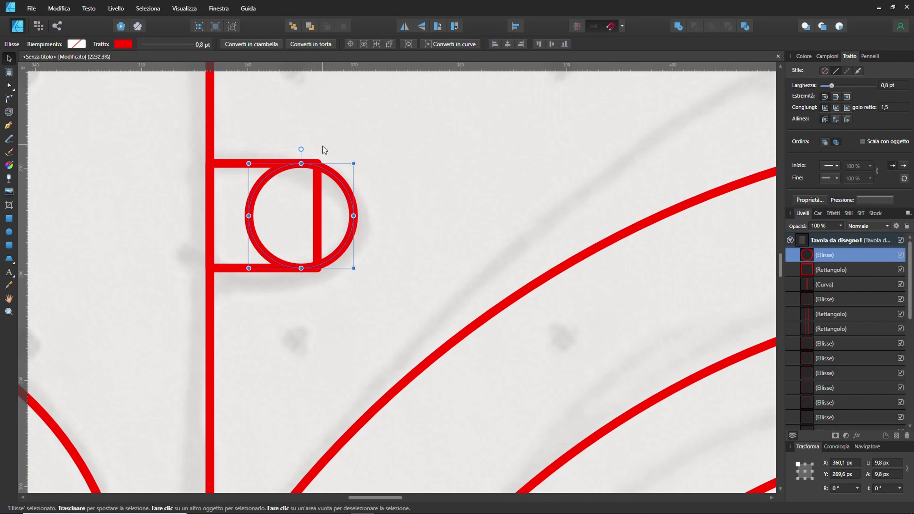
left_click(343, 272)
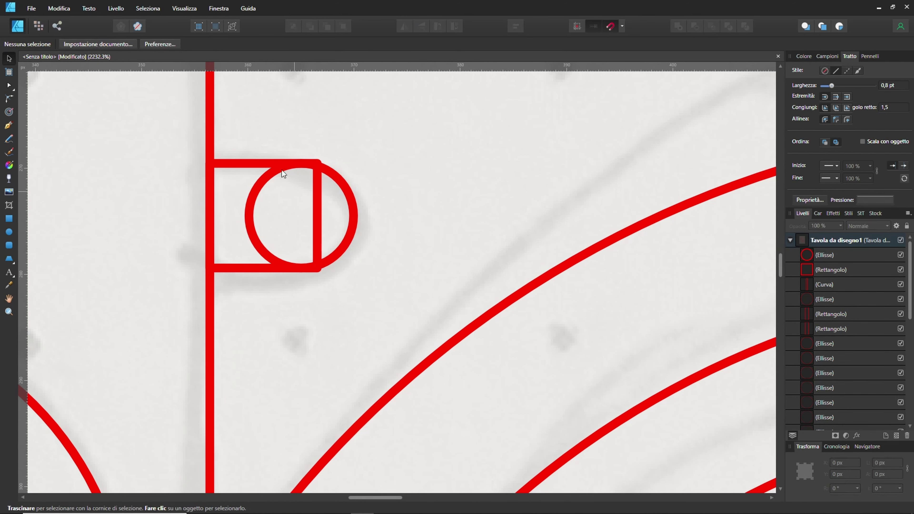
Merge the small rectangle and circle with Boolean Add into a 13.5 × 9.8 px D-shaped tab.
left_click(260, 164)
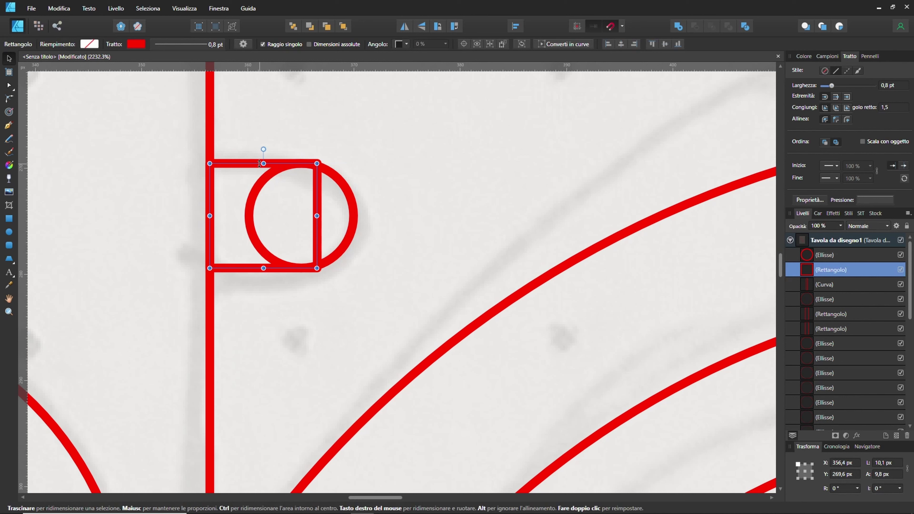
left_click(348, 192, "shift")
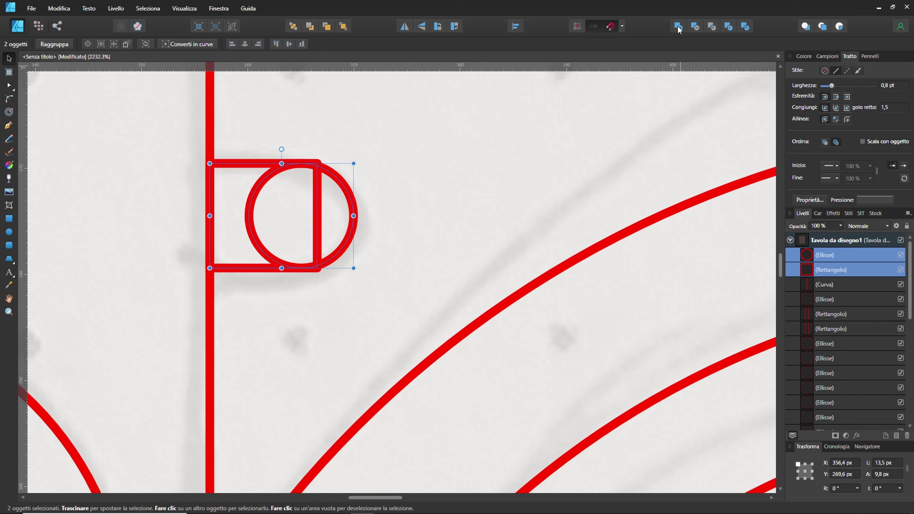
left_click(678, 26)
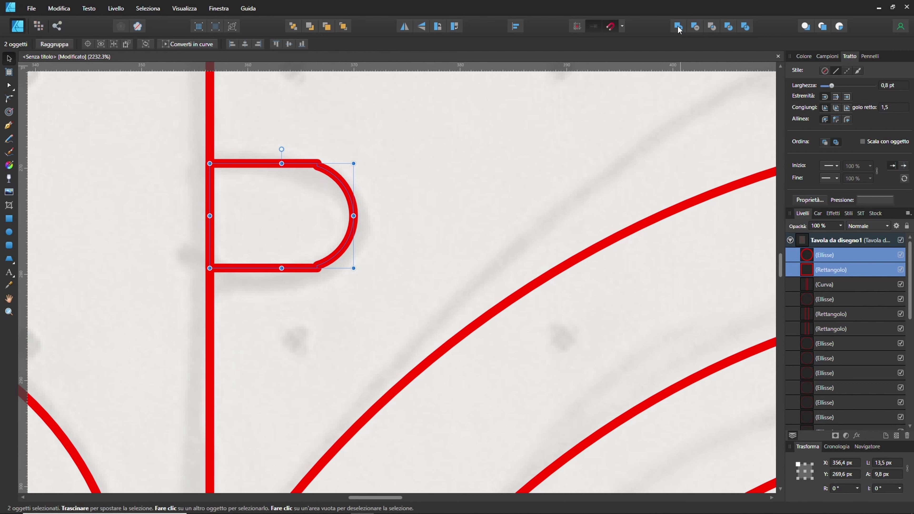
Undo the Boolean Add, restoring the separate circle and rectangle.
left_click(423, 223)
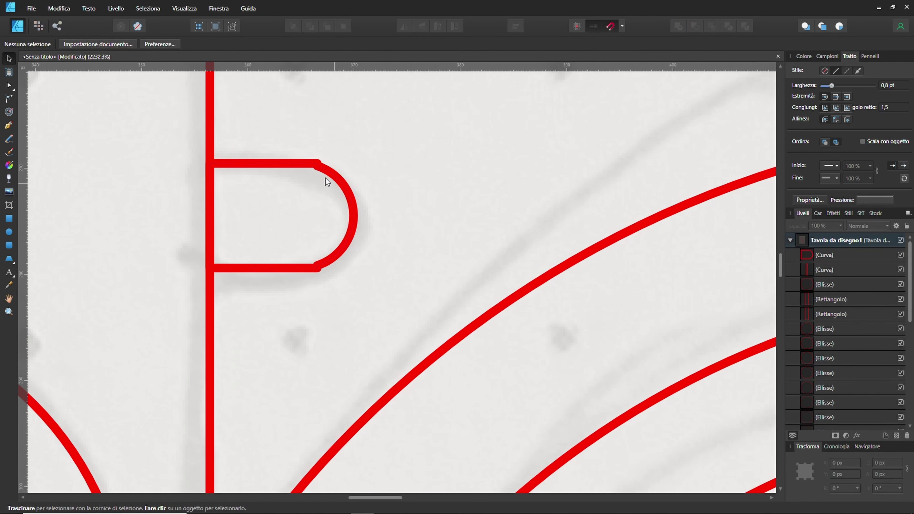
left_click(318, 171)
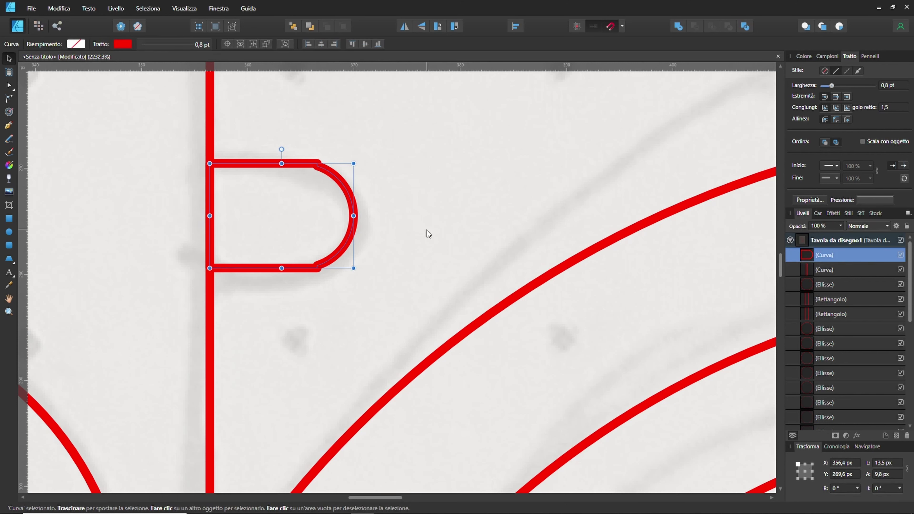
left_click(403, 243)
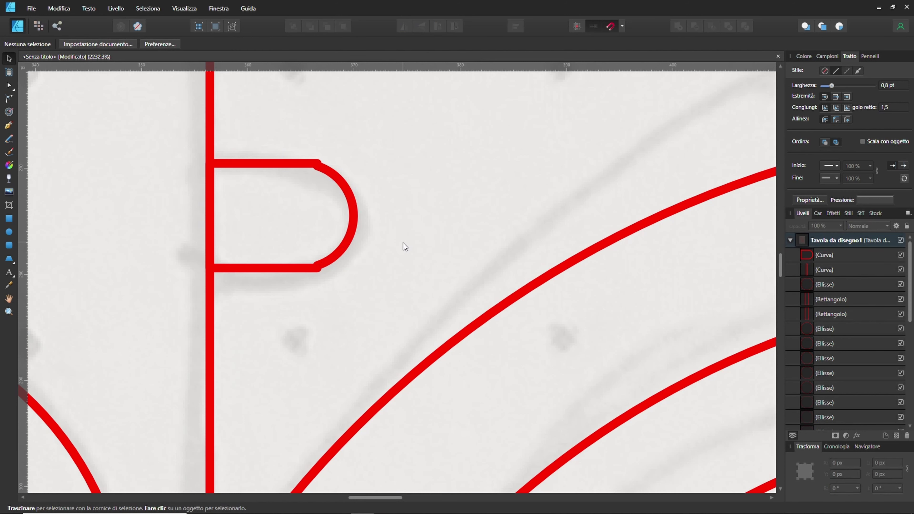
key("ctrl+z")
left_click(403, 243)
key("ctrl+z")
key("ctrl+z")
key("ctrl+z")
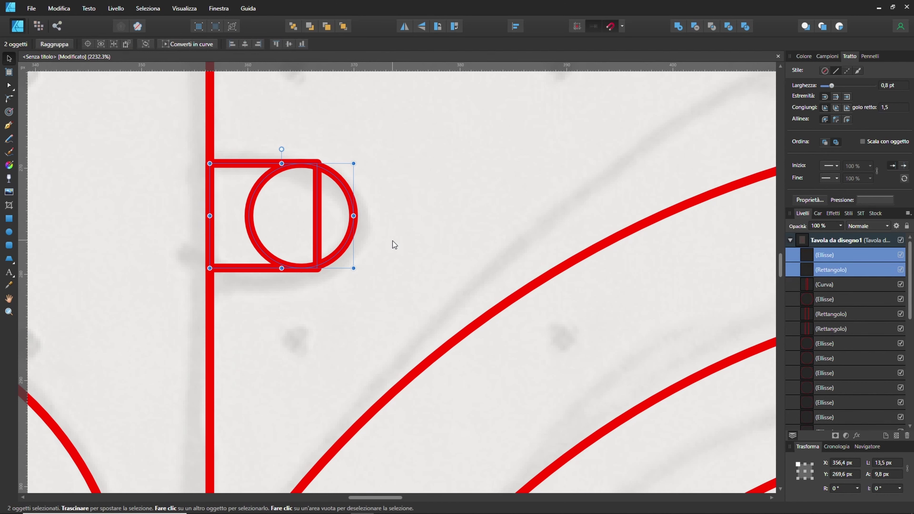
Enlarge the circle slightly and shift it a little to the right.
left_click(392, 241)
left_click(298, 270)
left_click_drag(298, 270, 300, 275)
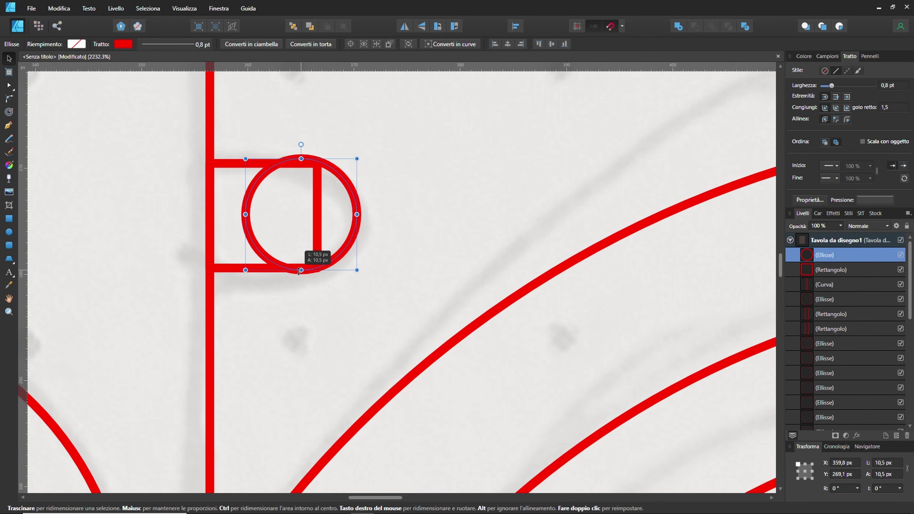
left_click(384, 248)
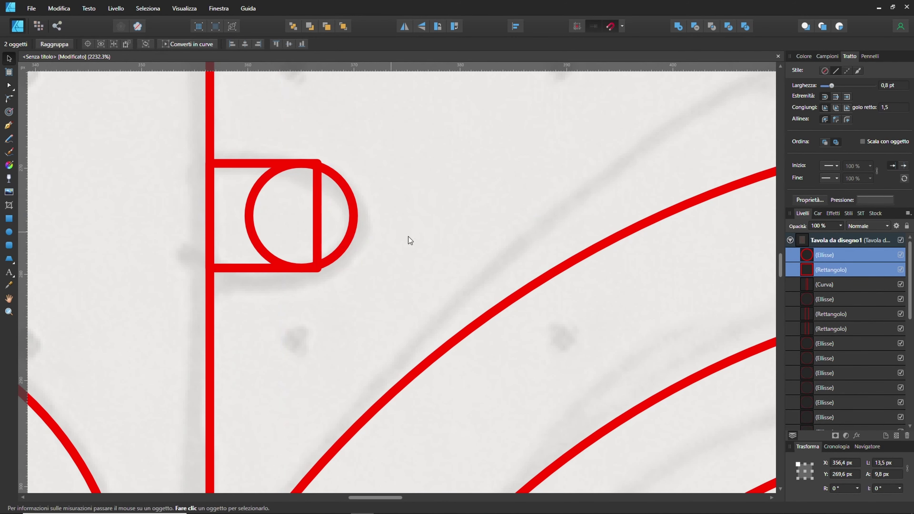
left_click(357, 234)
left_click(392, 234)
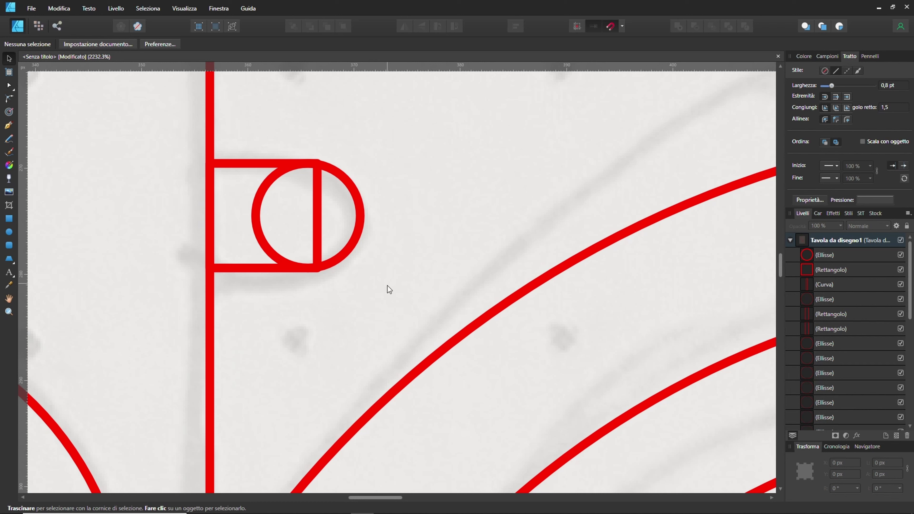
Merge circle and rectangle with Add into a 14.2 × 9.8 px D-shaped curve and select it.
left_click_drag(355, 285, 266, 143)
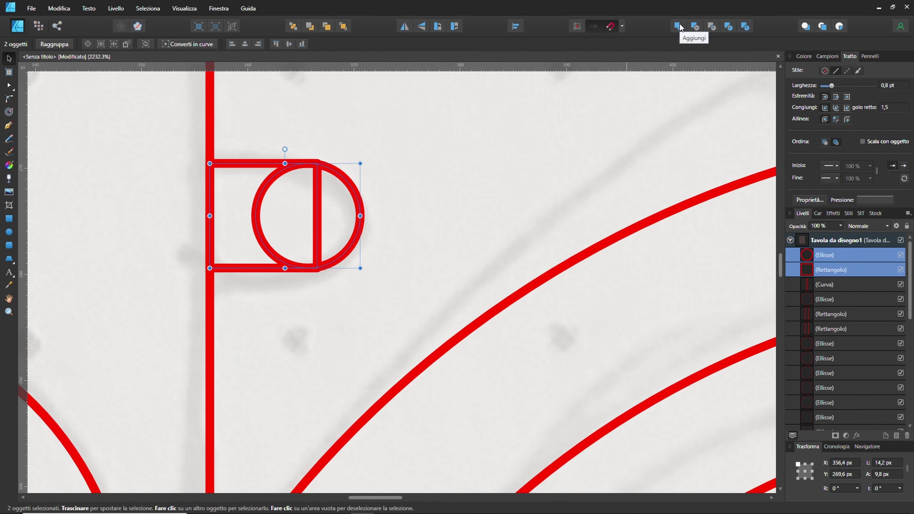
left_click(696, 27)
left_click(389, 222)
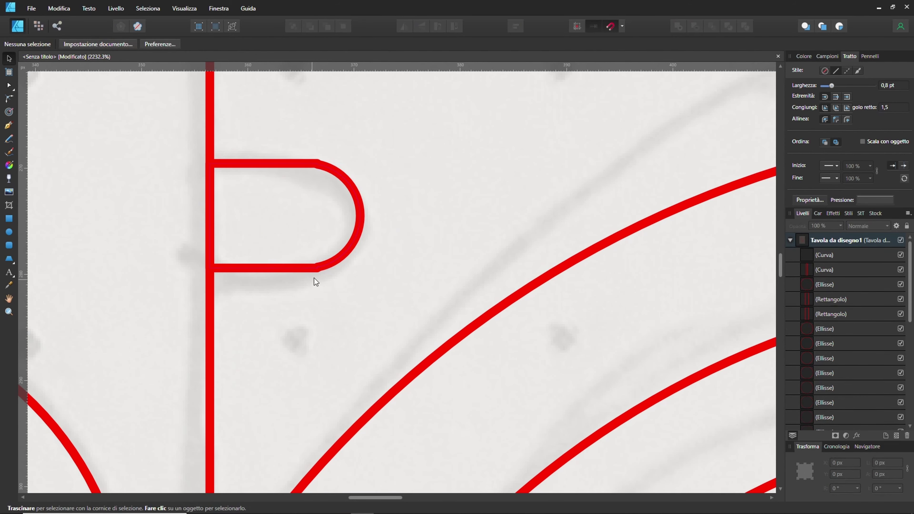
scroll(314, 283, "up", 2)
left_click(316, 267)
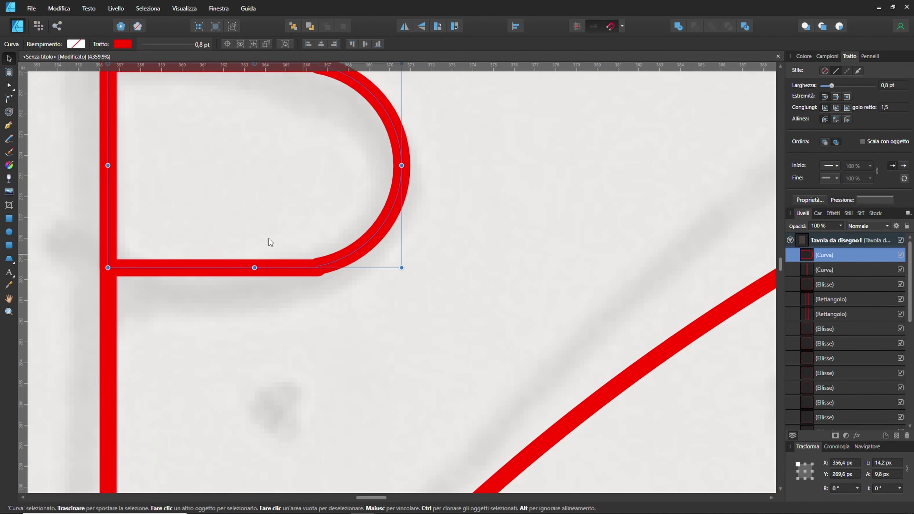
With the Node tool, delete the node at the step in the D-shaped curve.
left_click(9, 86)
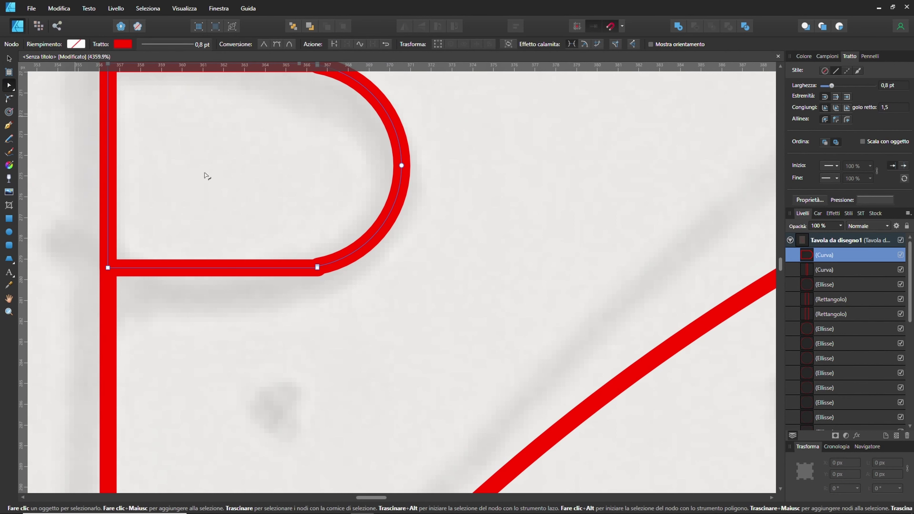
scroll(319, 268, "down", 3)
left_click(524, 296)
scroll(518, 284, "up", 5)
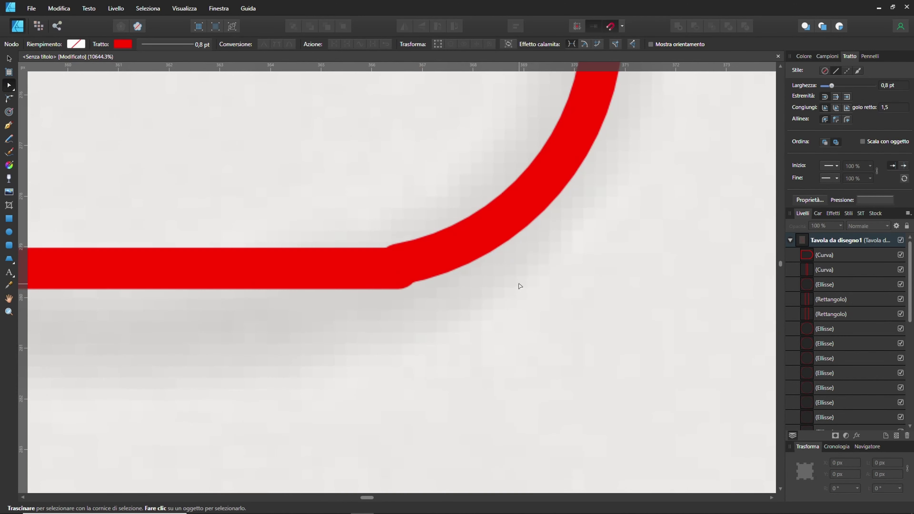
left_click(406, 268)
scroll(402, 265, "up", 2)
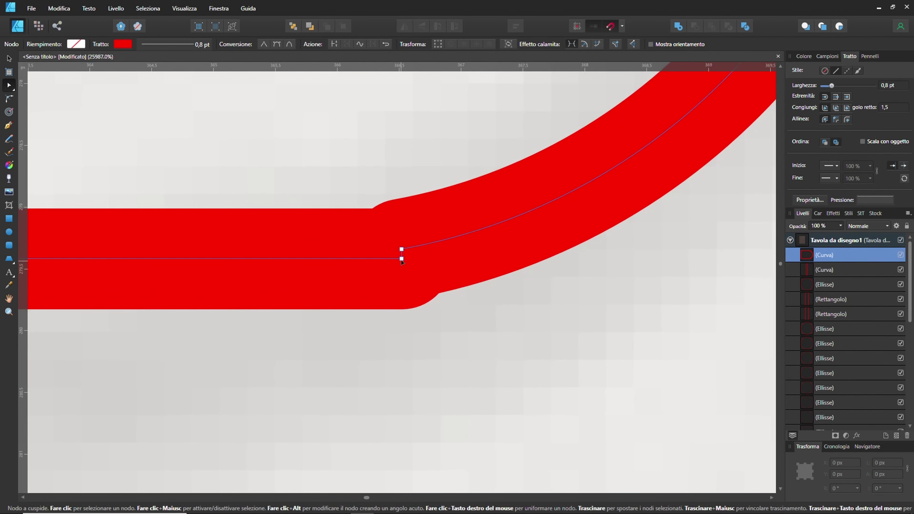
left_click(401, 259)
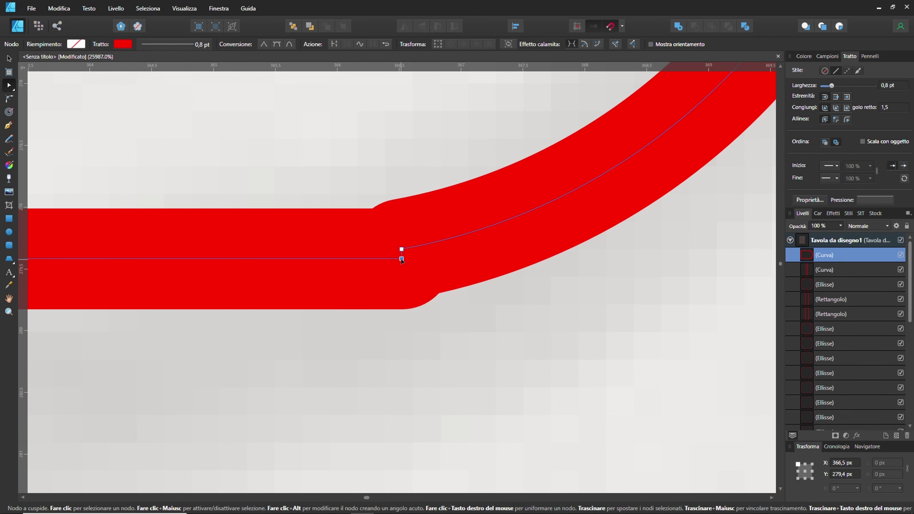
key("Delete")
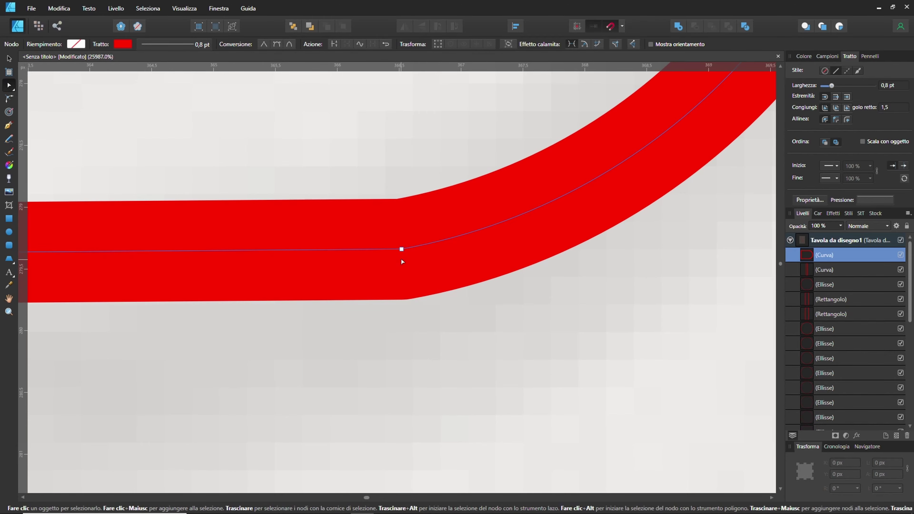
Delete the redundant upper corner node so the straight edge flows into the arc.
scroll(428, 261, "down", 7)
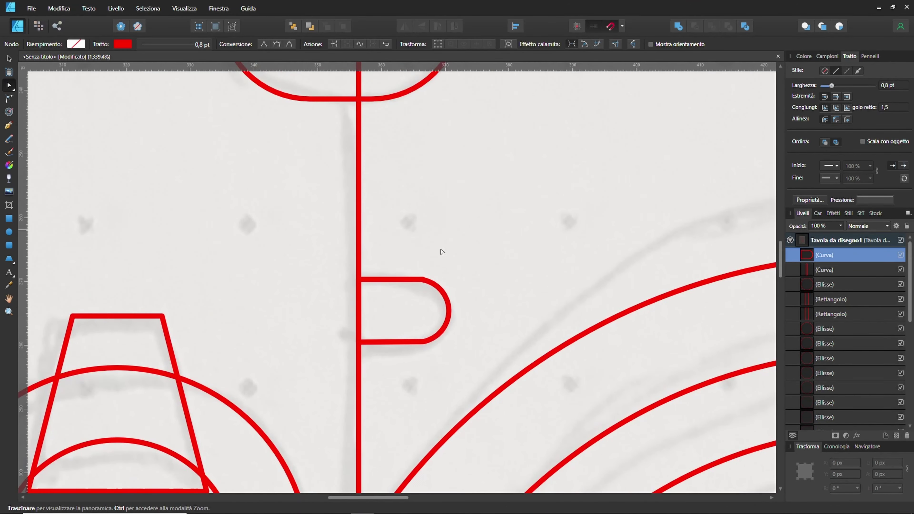
scroll(428, 288, "up", 3)
scroll(410, 252, "up", 3)
scroll(430, 271, "up", 2)
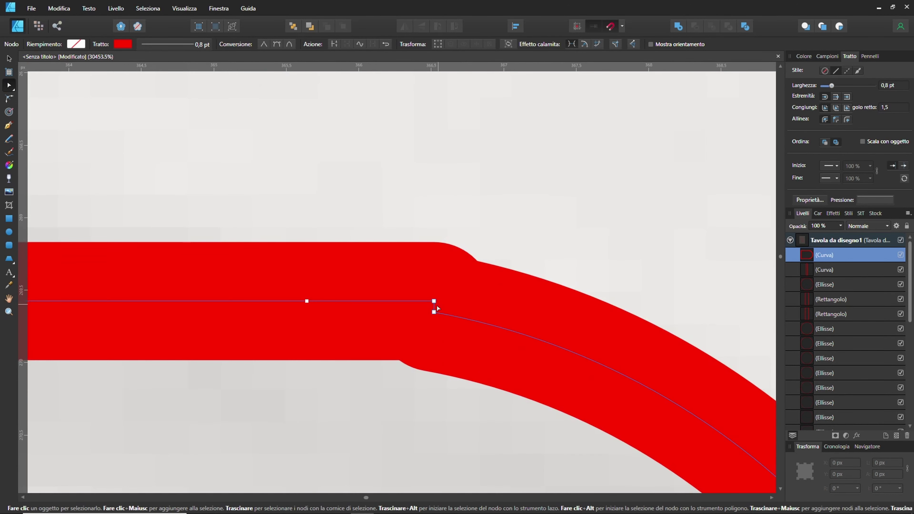
left_click(434, 312)
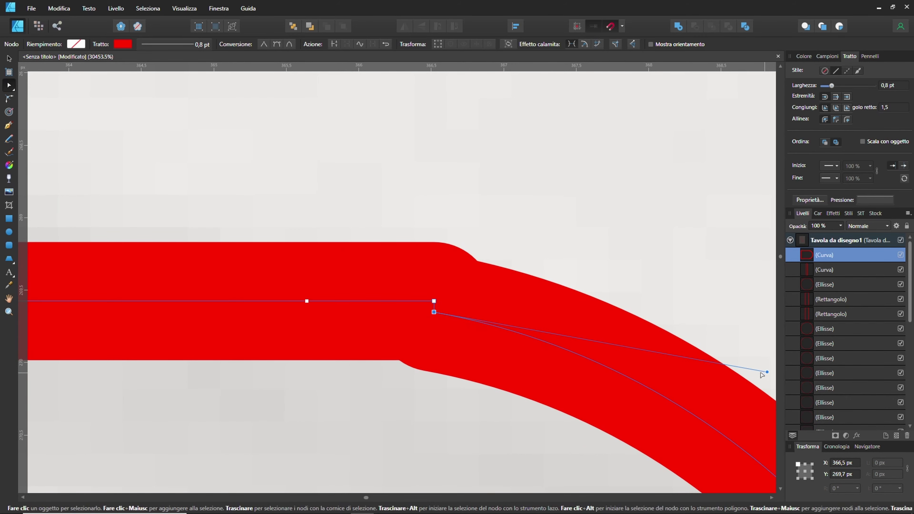
left_click(434, 302)
key("Delete")
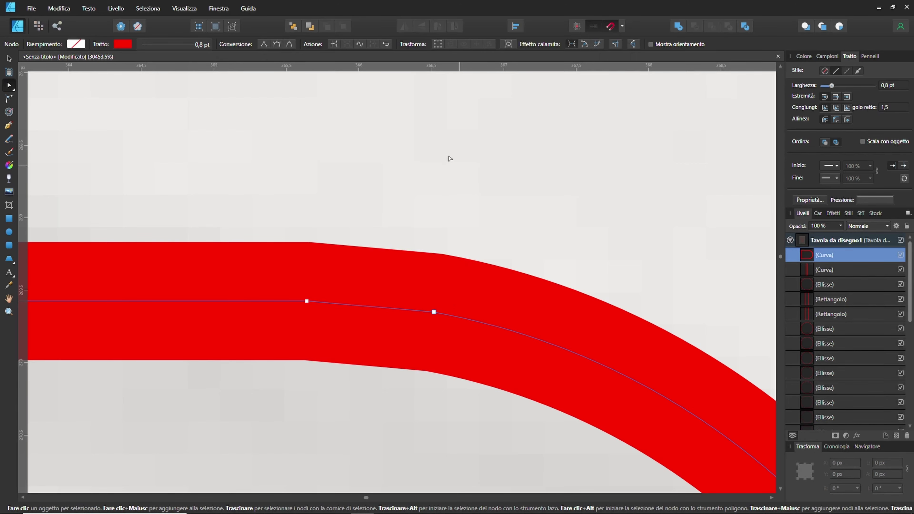
left_click(442, 179)
scroll(442, 179, "down", 3)
scroll(442, 179, "down", 5)
scroll(402, 217, "down", 1)
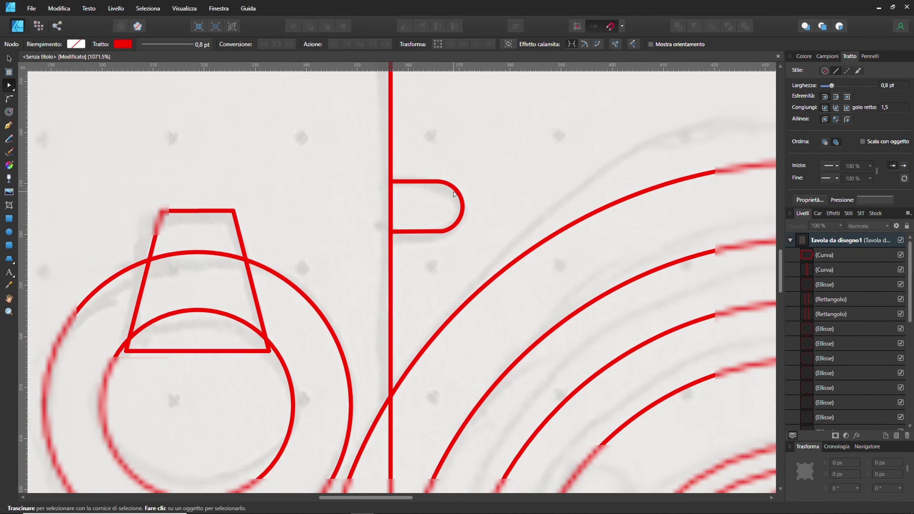
scroll(483, 235, "down", 2)
scroll(469, 228, "down", 2)
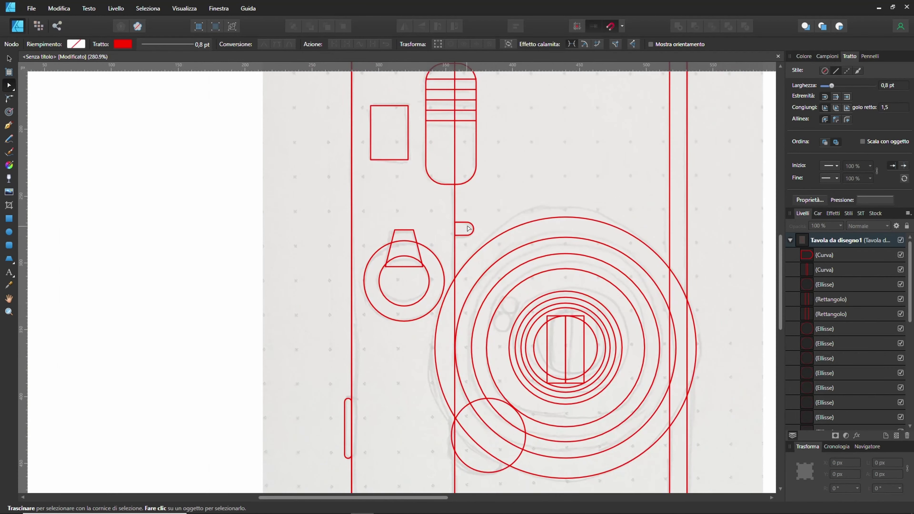
scroll(458, 240, "down", 2)
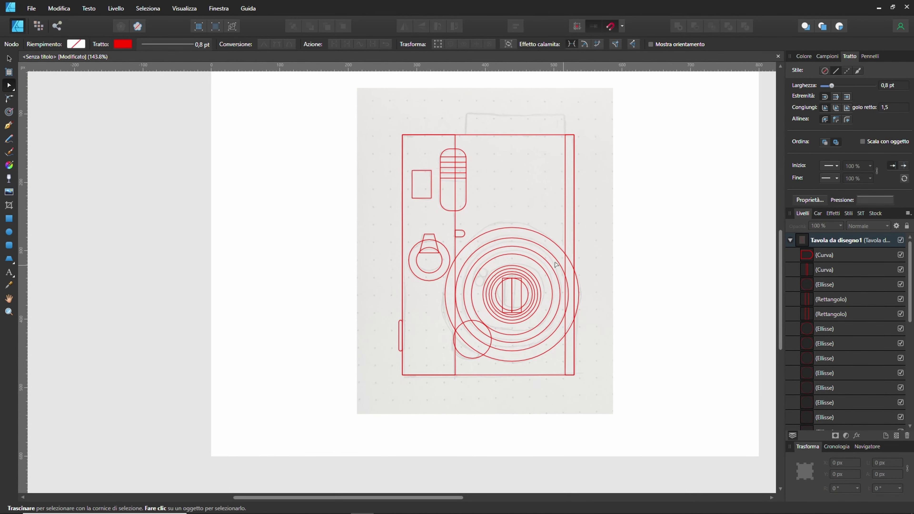
scroll(489, 95, "up", 1)
scroll(403, 241, "up", 1)
scroll(438, 250, "up", 1)
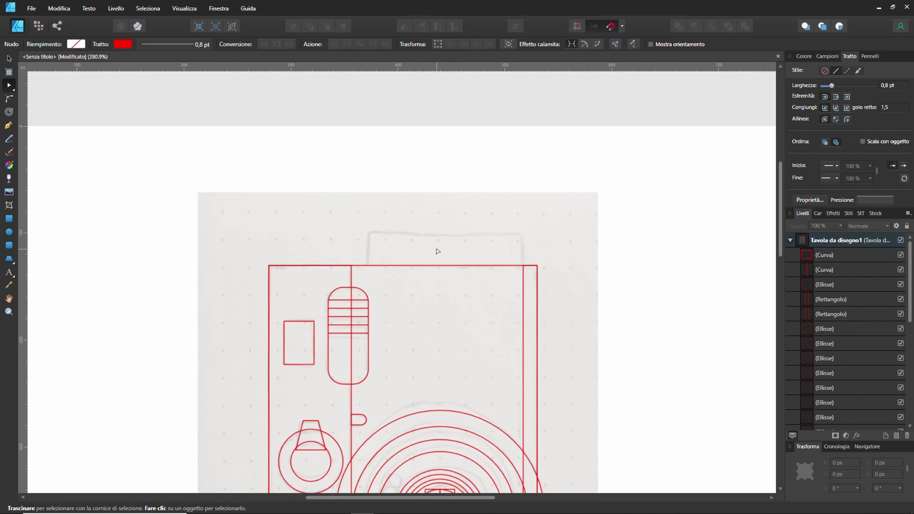
scroll(437, 250, "up", 3)
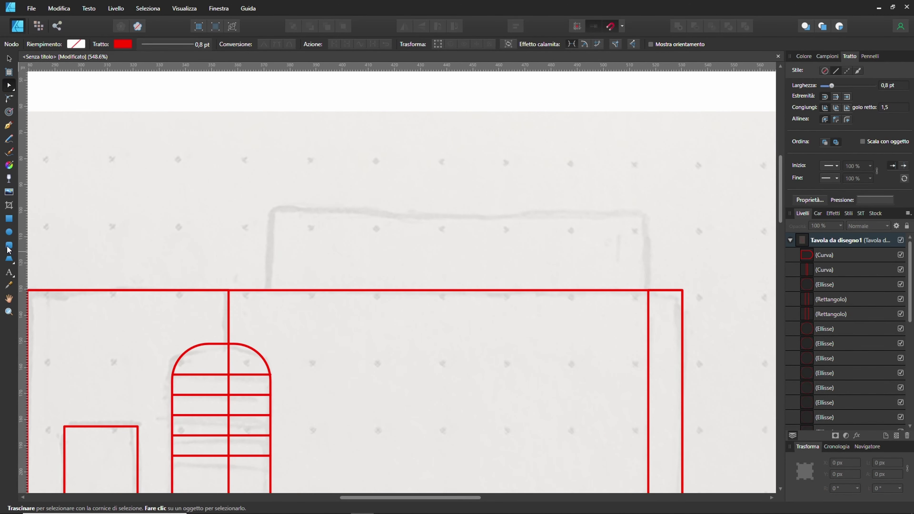
Draw a 146.6 × 32 px red rectangle over the sketched top section above the camera body.
left_click(9, 218)
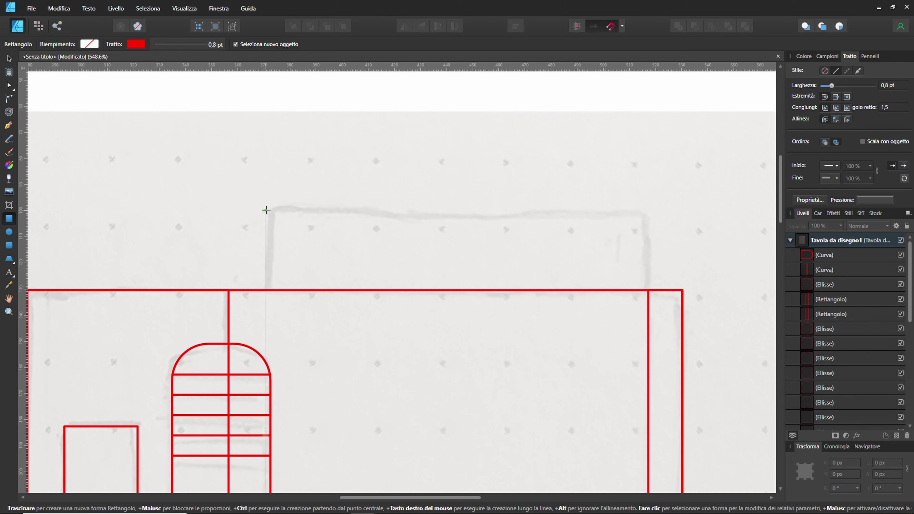
mouse_move(265, 207)
left_mouse_down()
mouse_move(310, 285)
mouse_move(647, 290)
left_mouse_up()
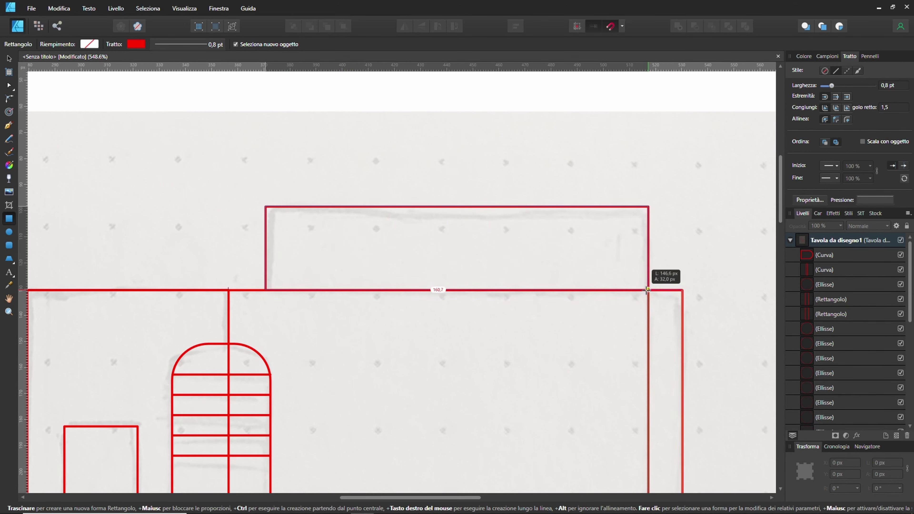
left_click_drag(646, 290, 648, 290)
key("v")
scroll(332, 254, "down", 2)
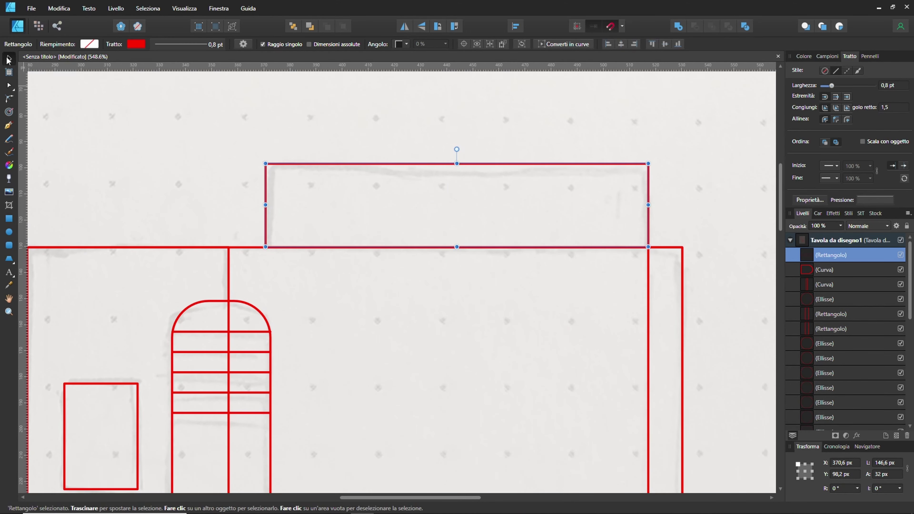
scroll(417, 316, "down", 5, "ctrl")
scroll(421, 404, "up", 1)
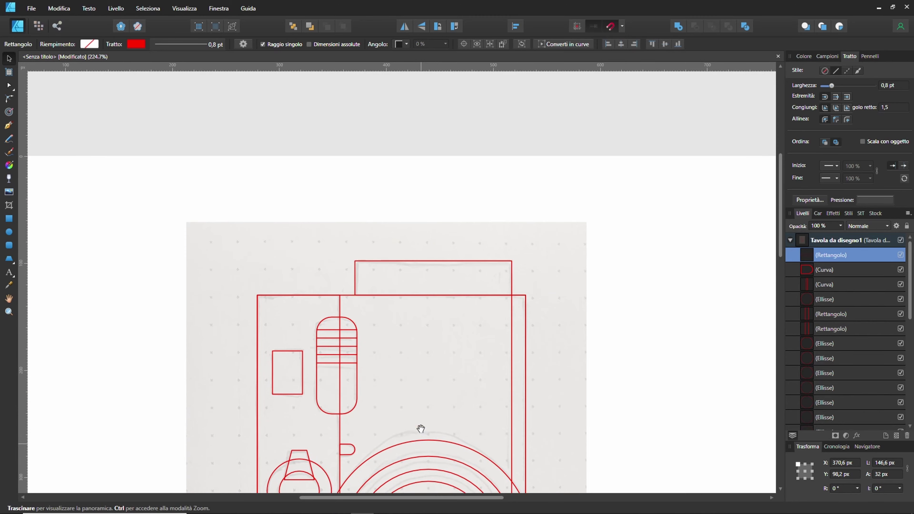
left_click_drag(438, 440, 430, 235)
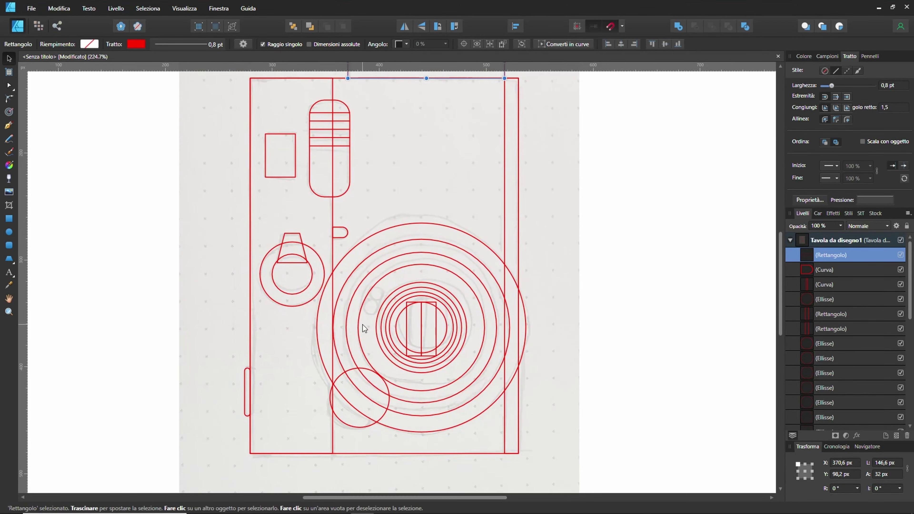
Draw two equal small circles side by side on the blank page.
scroll(363, 317, "up", 4, "ctrl")
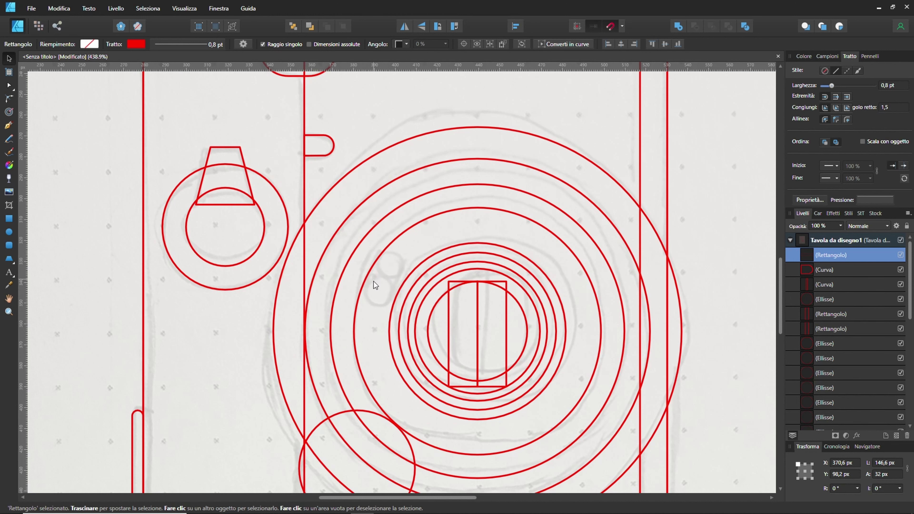
scroll(395, 266, "down", 1, "ctrl")
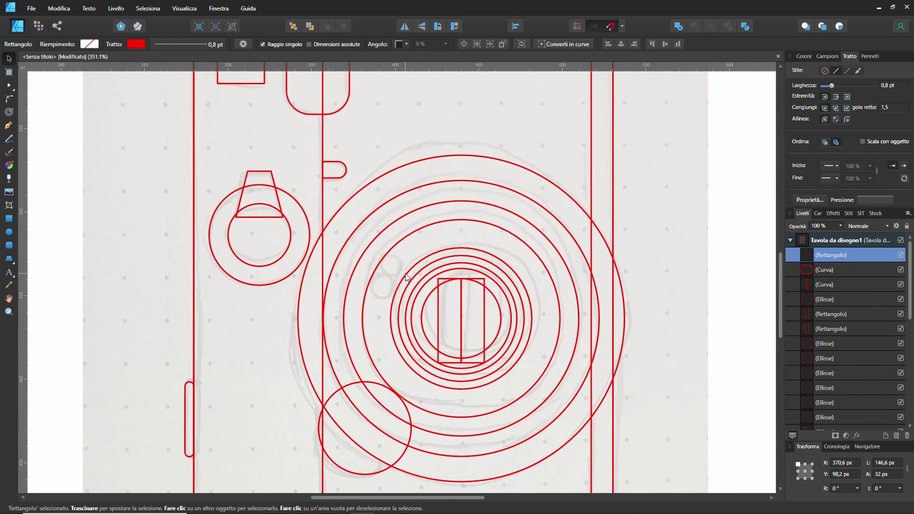
scroll(393, 269, "down", 3, "ctrl")
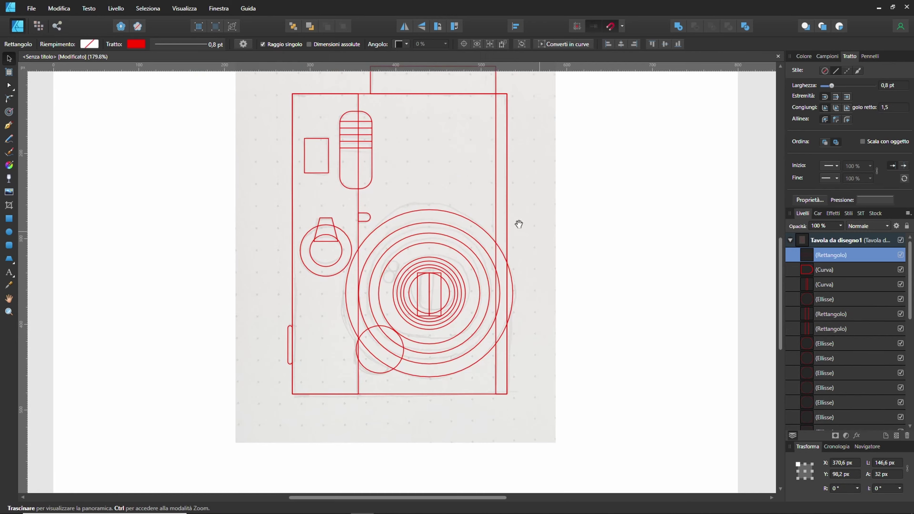
left_click_drag(526, 224, 378, 208)
scroll(466, 333, "up", 1, "ctrl")
scroll(434, 304, "up", 1, "ctrl")
scroll(434, 304, "up", 1, "ctrl")
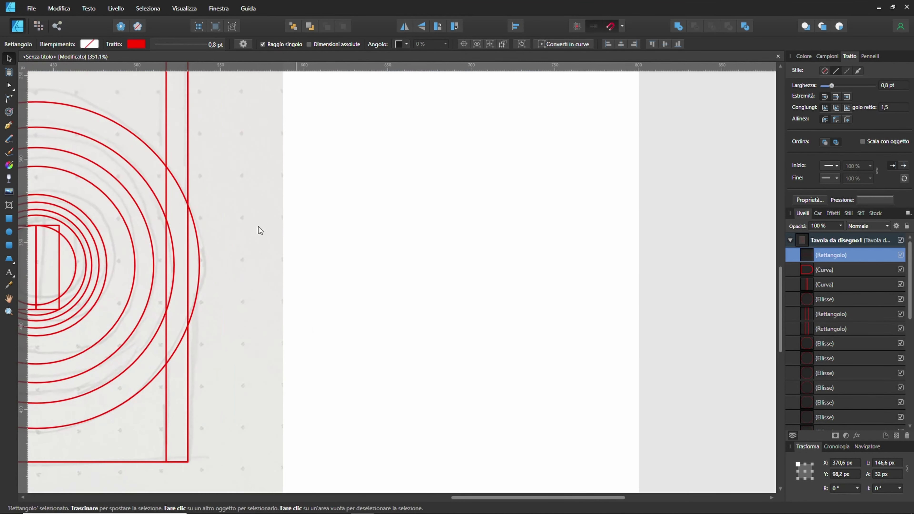
left_click(9, 232)
left_click_drag(336, 217, 389, 268)
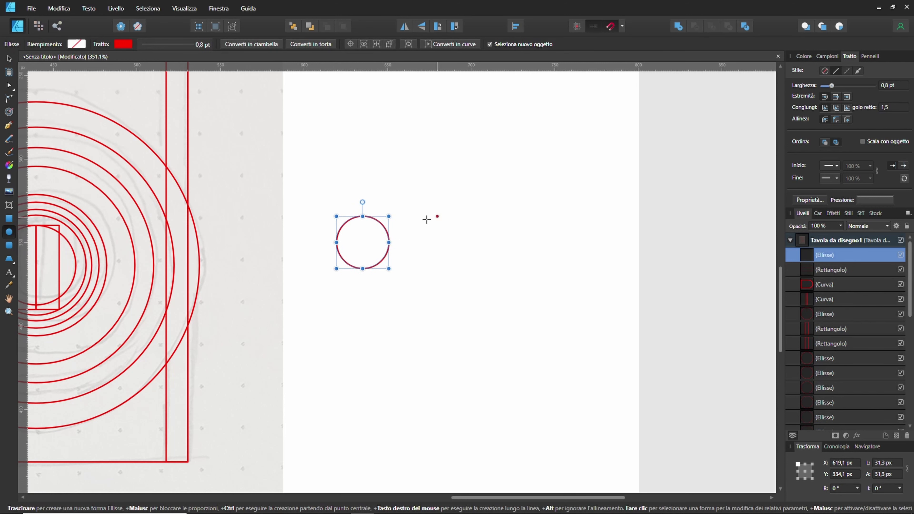
mouse_move(422, 216)
left_mouse_down()
mouse_move(481, 277)
mouse_move(474, 268)
left_mouse_up()
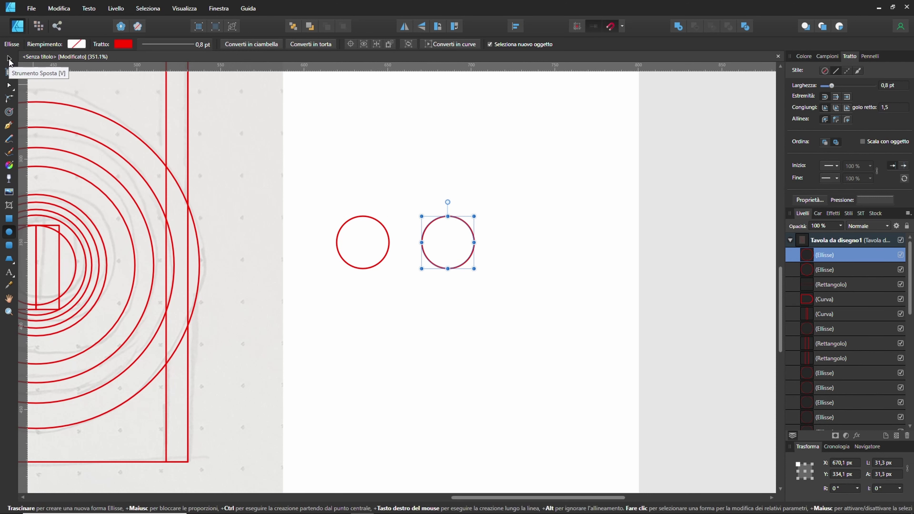
Move the right circle left until it touches the left circle.
left_click(9, 59)
scroll(431, 315, "up", 2)
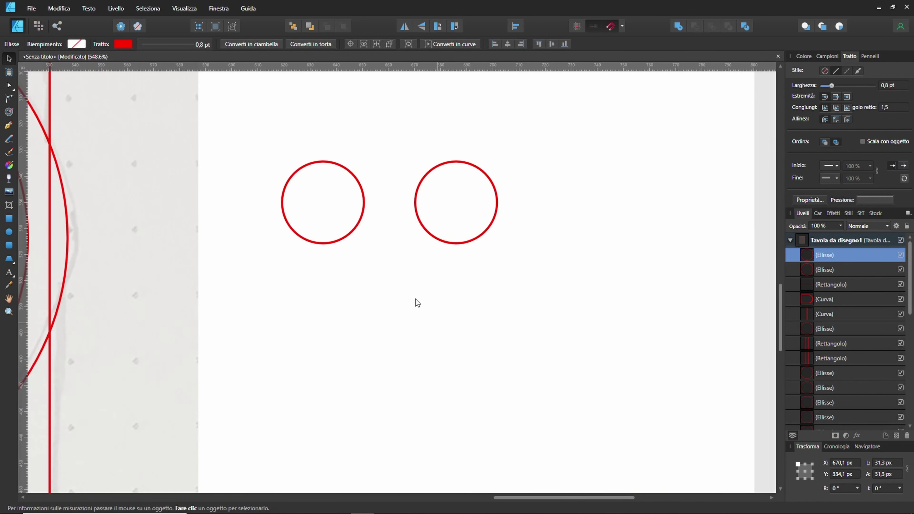
left_click(418, 302)
left_click_drag(428, 175, 376, 175)
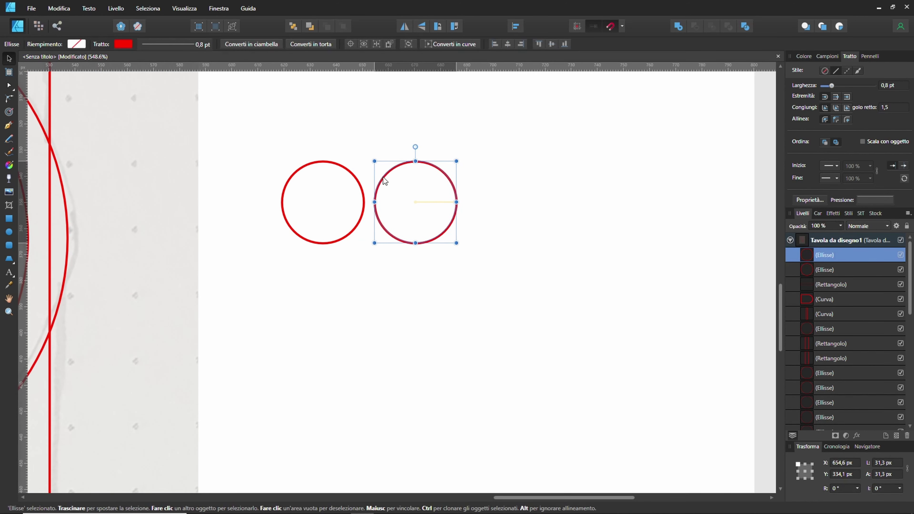
left_click(439, 320)
scroll(366, 327, "down", 3)
scroll(425, 314, "left", 5)
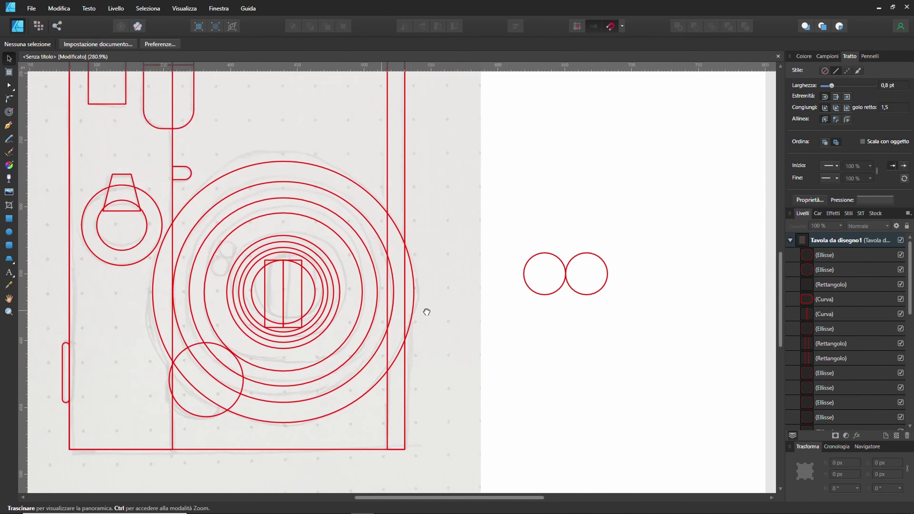
scroll(253, 263, "left", 1)
scroll(636, 312, "up", 4)
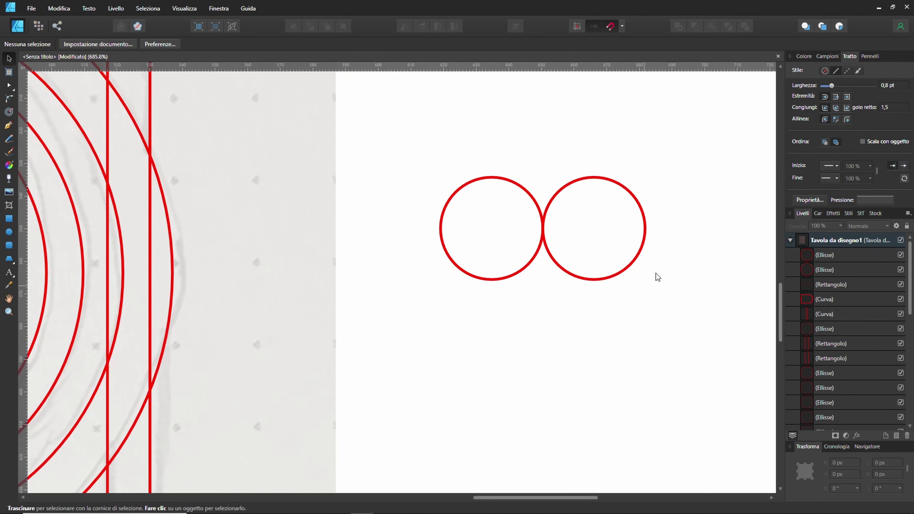
left_click_drag(656, 275, 516, 363)
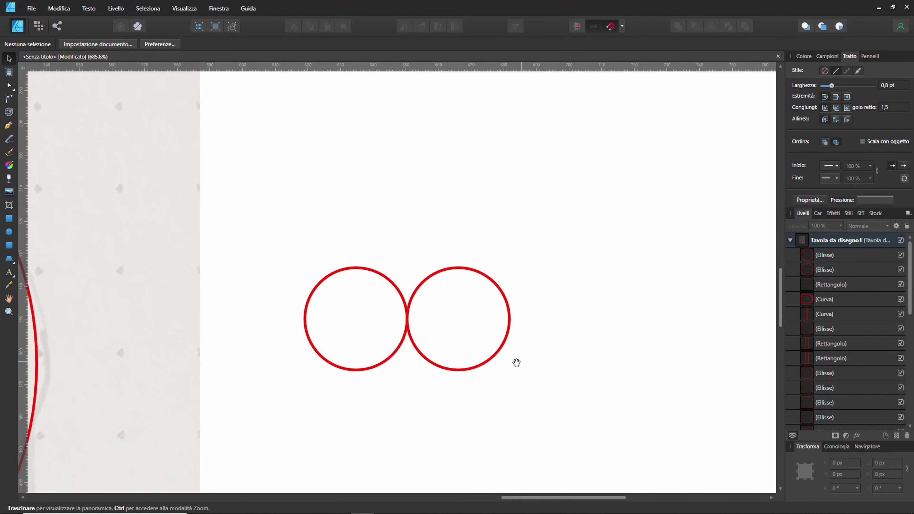
Pen a closed rectangular path linking the two circles' tops and bottoms.
left_click(8, 125)
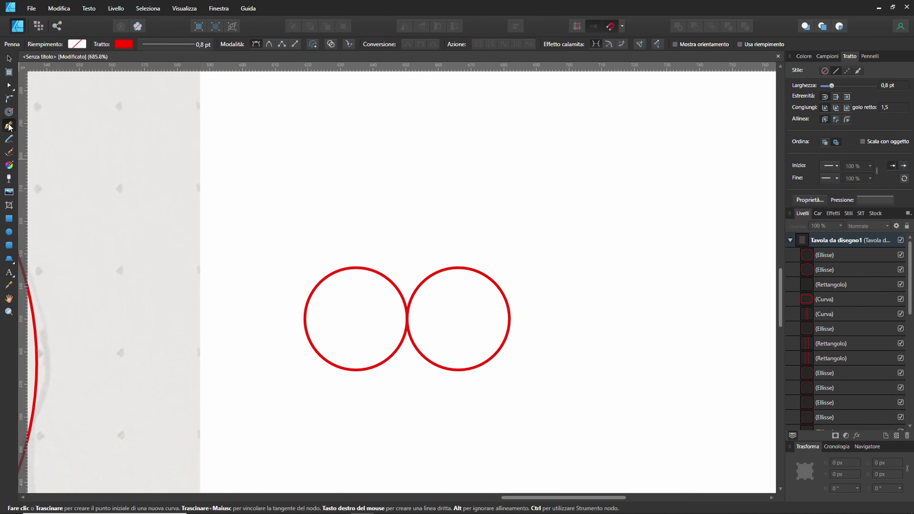
left_click(357, 268)
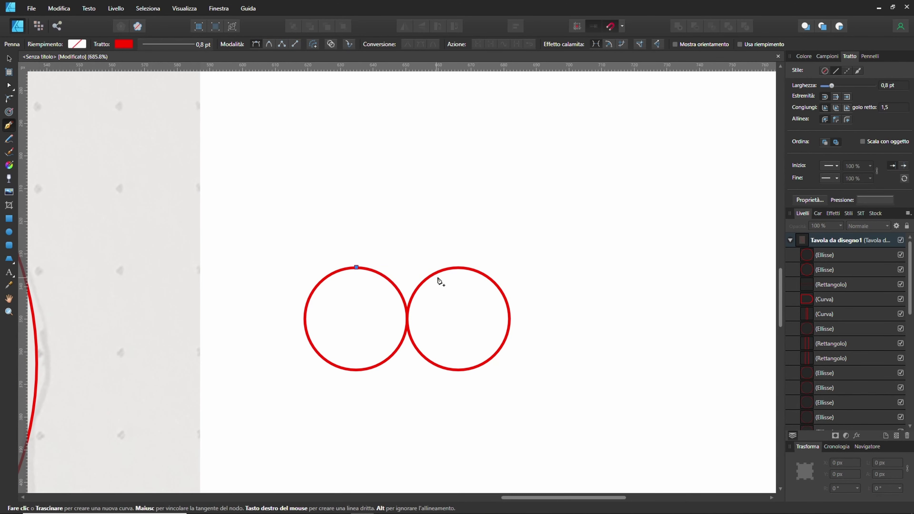
left_click(459, 268)
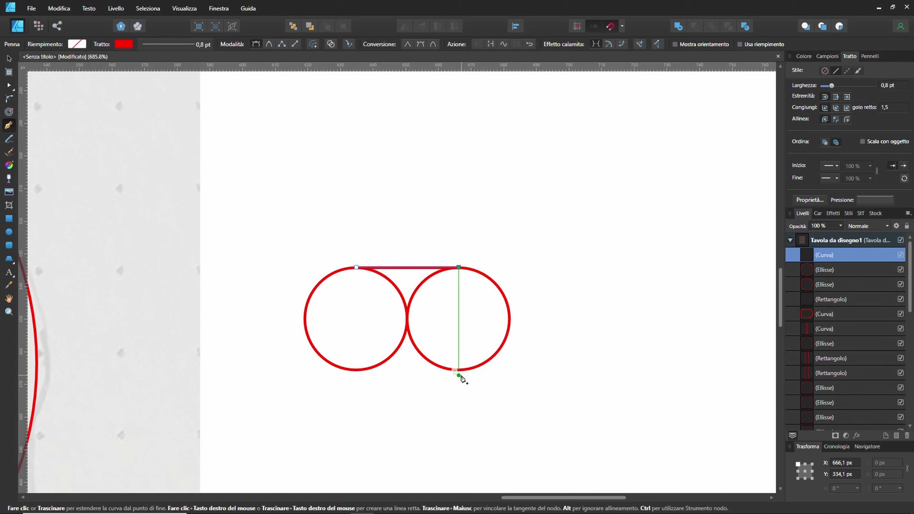
left_click(458, 370)
left_click(357, 369)
left_click(357, 267)
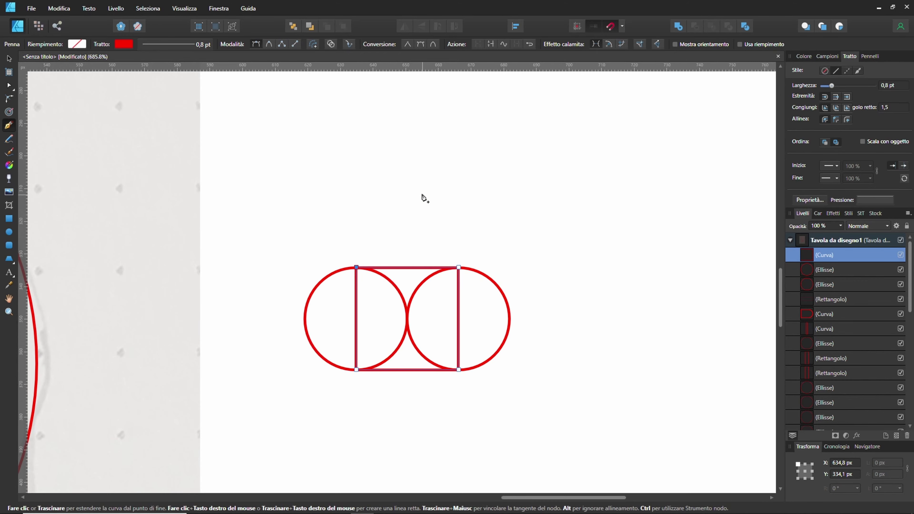
key("v")
key("ctrl+d")
scroll(425, 194, "down", 2)
scroll(424, 195, "down", 4)
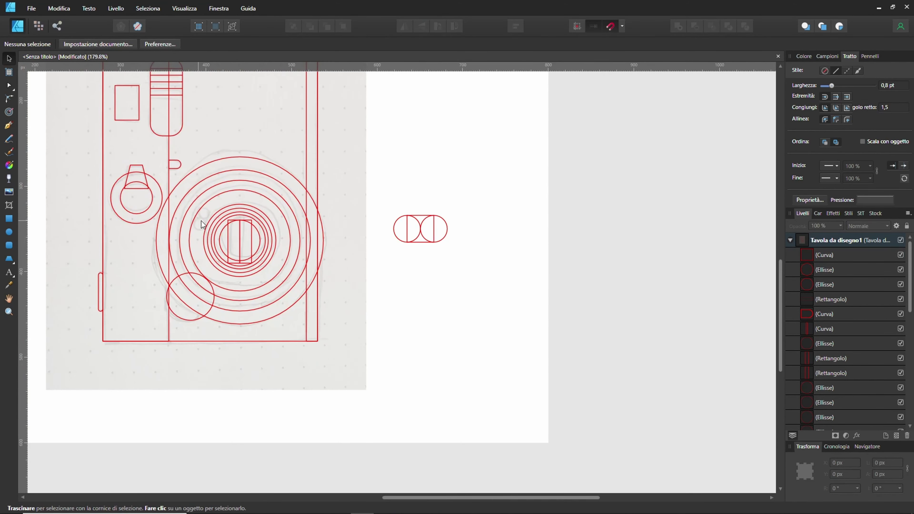
Shrink the double-circle shape to about a third of its size.
scroll(430, 252, "up", 3)
left_click_drag(342, 154, 531, 268)
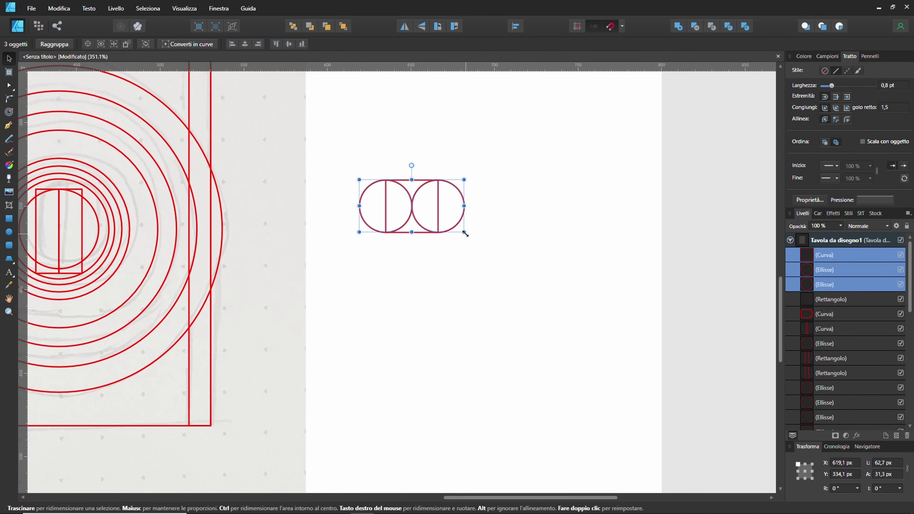
left_click_drag(462, 232, 386, 193)
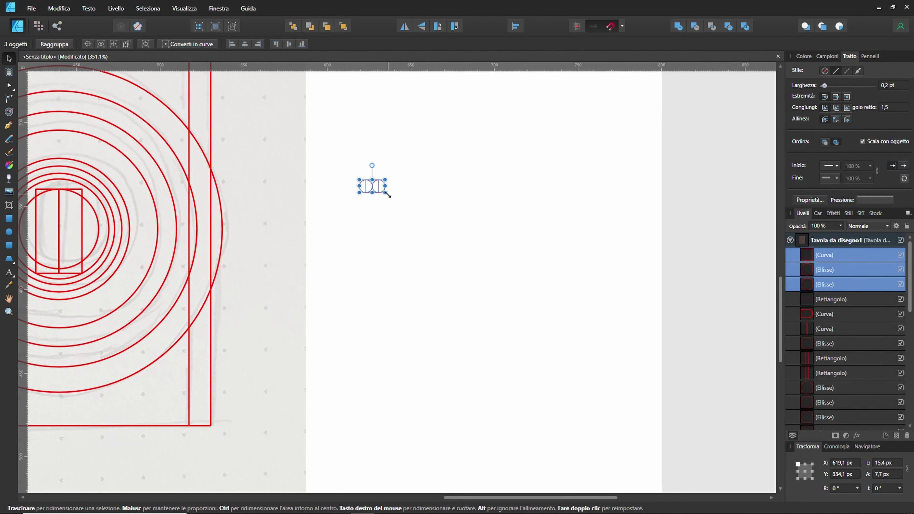
left_click(403, 201)
scroll(401, 203, "up", 2)
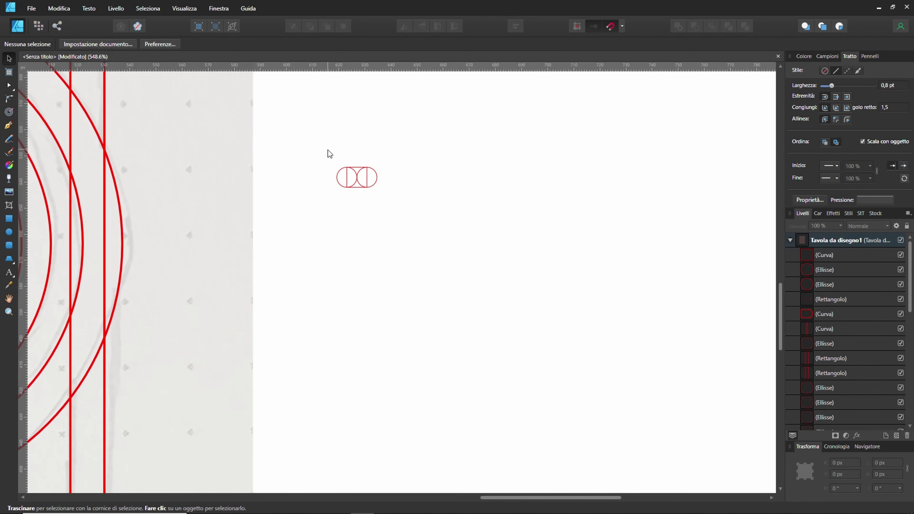
Group the three small double-circle shapes.
left_click_drag(320, 155, 454, 227)
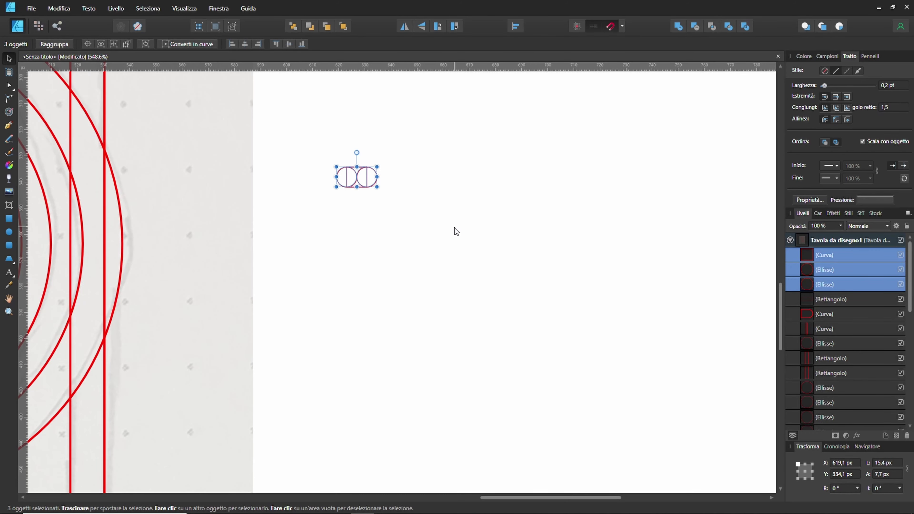
key("ctrl+g")
left_click_drag(360, 178, 331, 194)
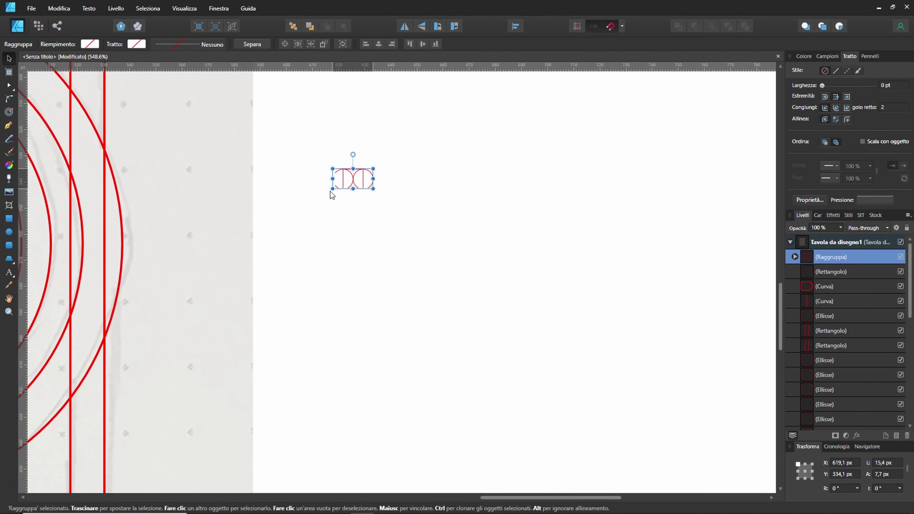
left_click(397, 250)
scroll(397, 249, "down", 2)
scroll(369, 261, "down", 2)
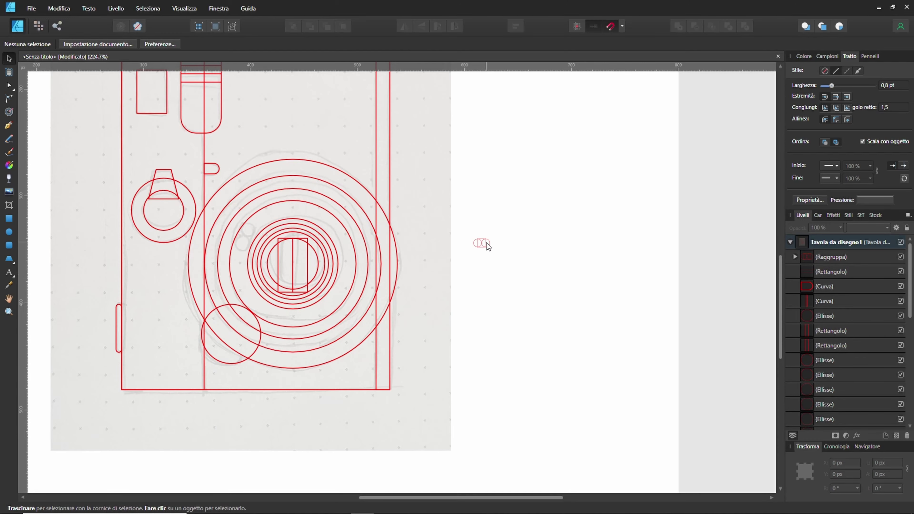
Place the group at the lens's upper left, rotated 63.4° and sized 22.5 × 11.2 px.
mouse_move(481, 242)
left_mouse_down()
mouse_move(259, 228)
mouse_move(217, 236)
mouse_move(208, 266)
left_mouse_up()
scroll(266, 232, "up", 4)
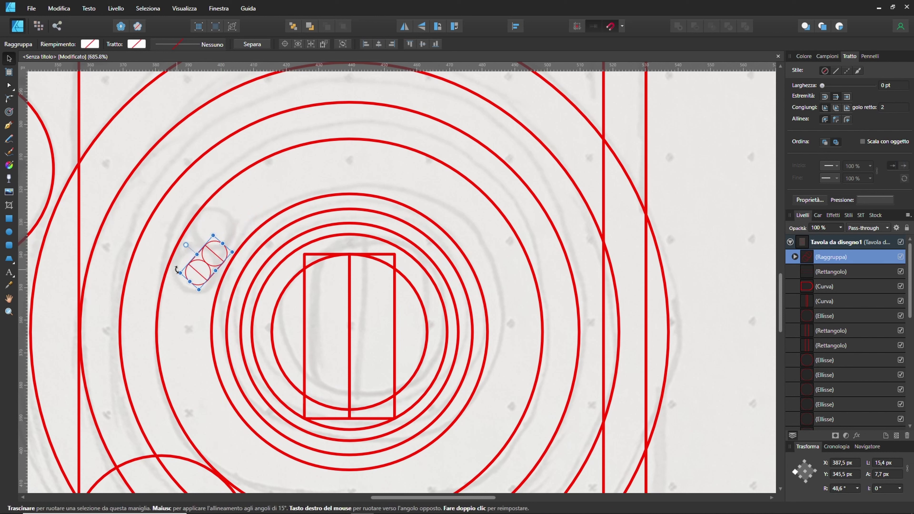
left_click_drag(176, 274, 169, 280)
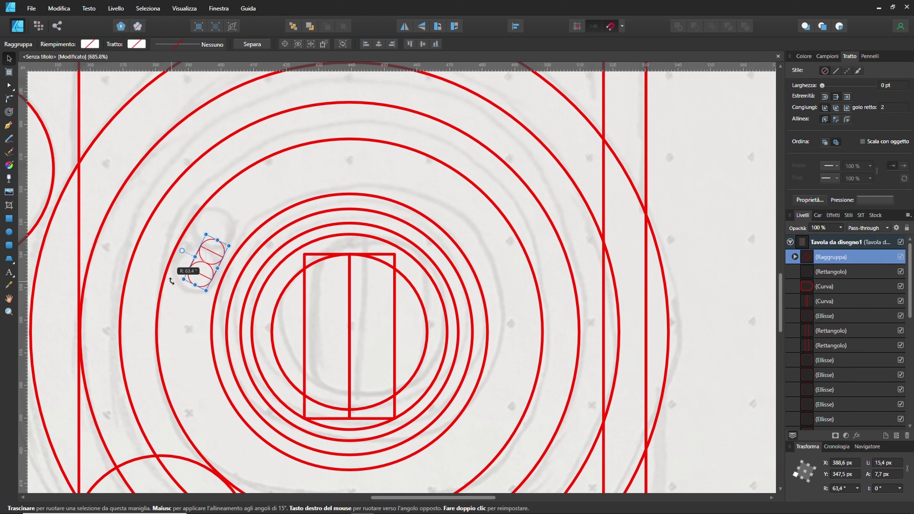
left_click_drag(218, 240, 227, 221)
mouse_move(221, 260)
left_mouse_down()
mouse_move(212, 255)
mouse_move(229, 226)
left_mouse_up()
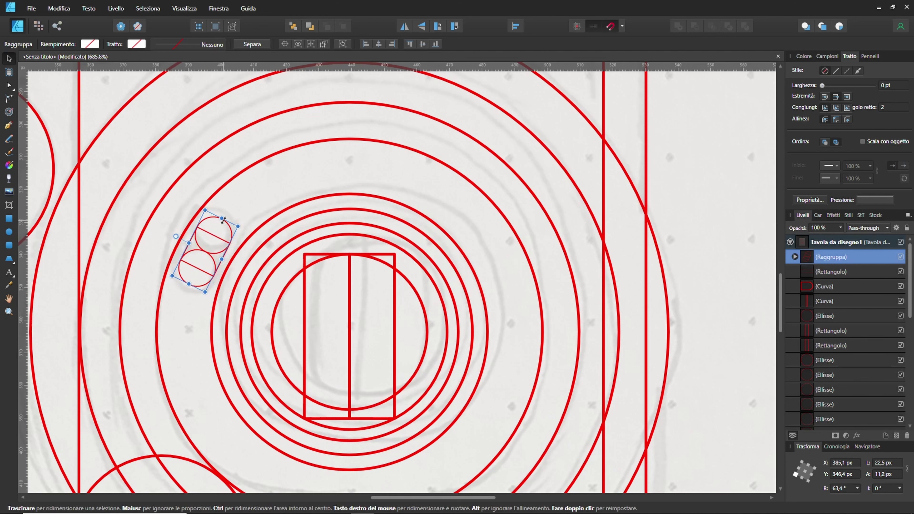
left_click(259, 216)
scroll(323, 206, "down", 4)
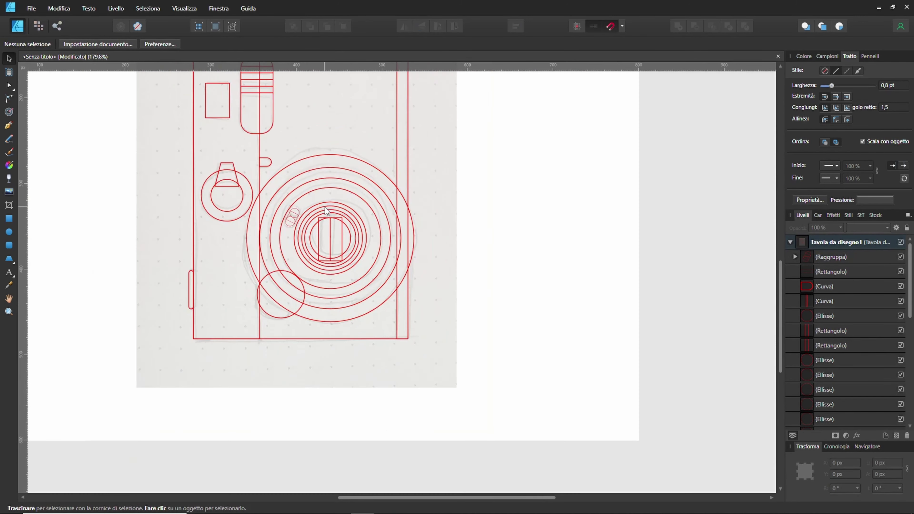
scroll(496, 230, "down", 2)
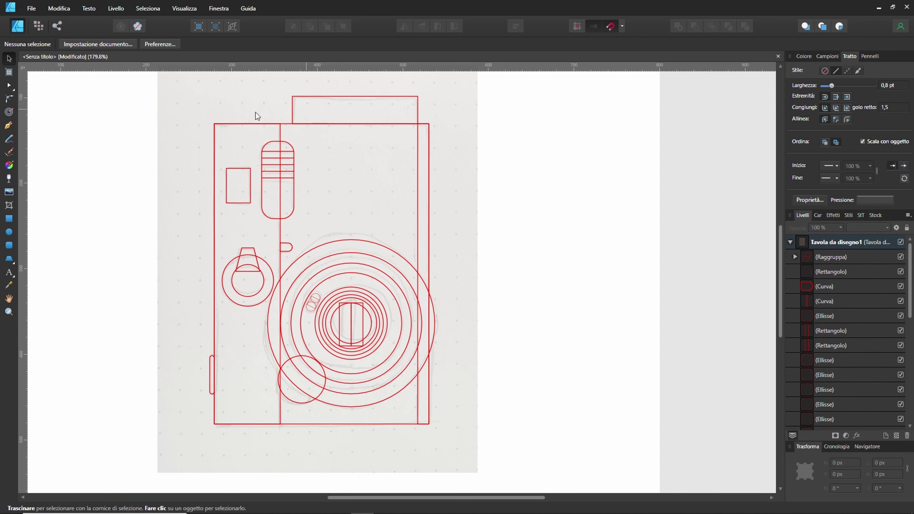
scroll(342, 224, "up", 1)
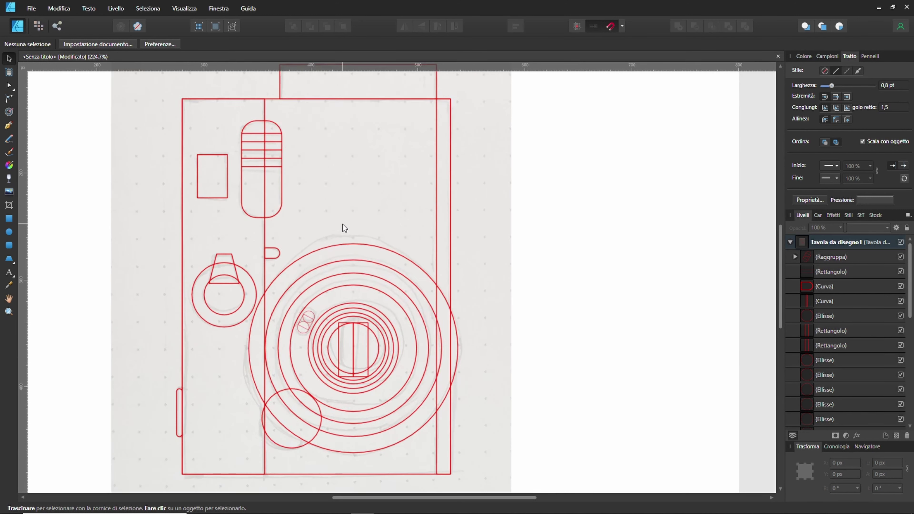
scroll(307, 123, "down", 1)
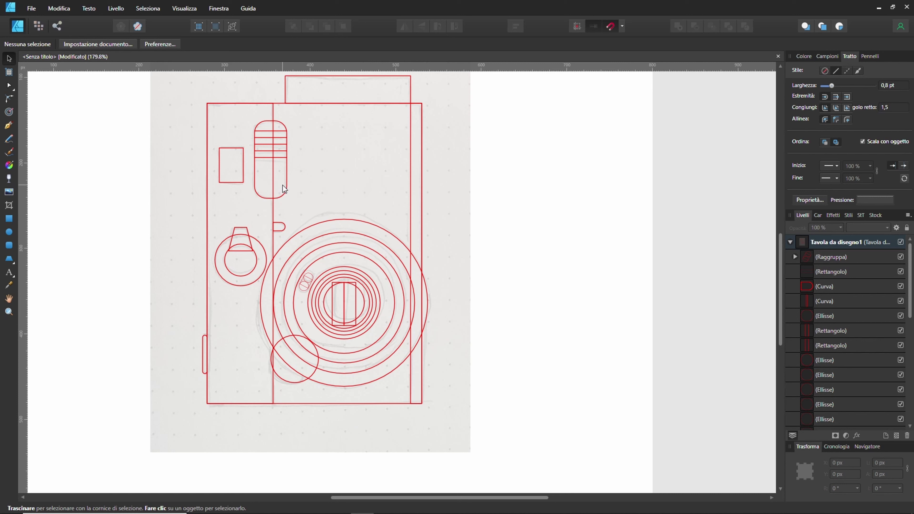
scroll(242, 146, "up", 2)
scroll(243, 148, "up", 1)
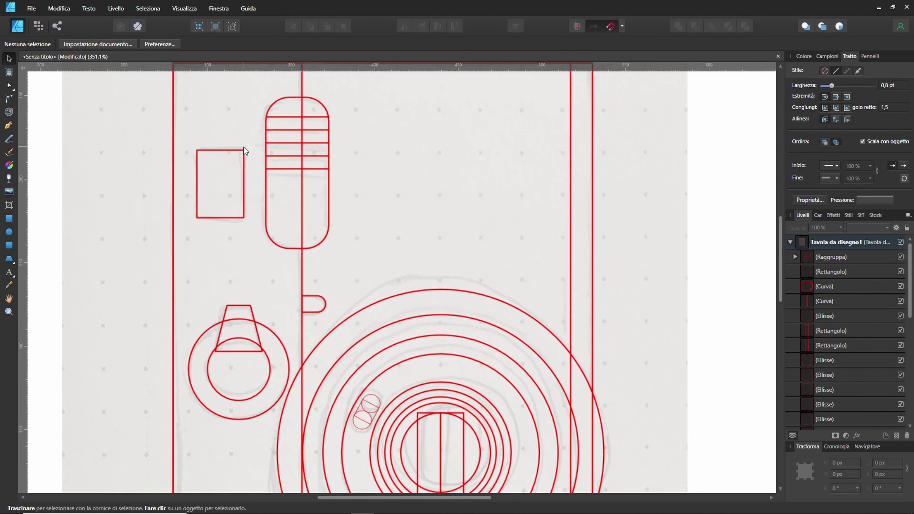
scroll(387, 220, "up", 3)
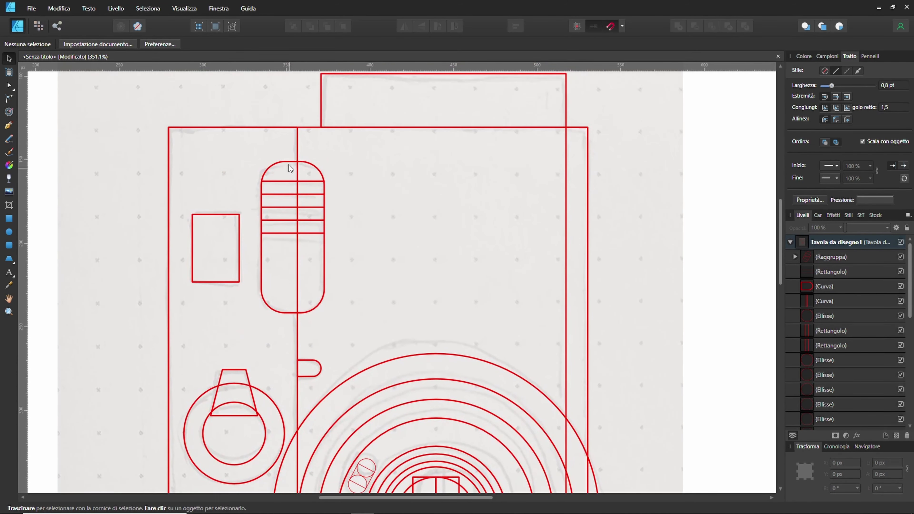
Group the rounded flash outline with its four horizontal grille lines.
left_click(286, 161)
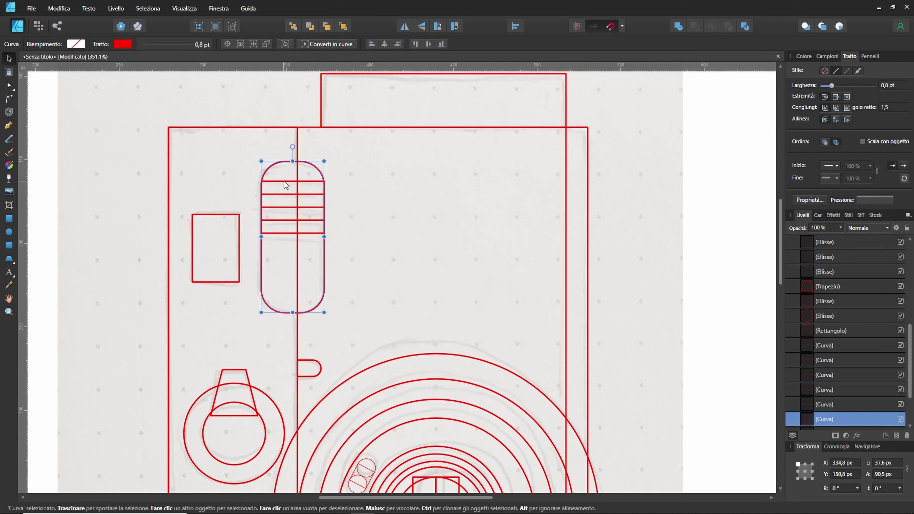
left_click(283, 182, "shift")
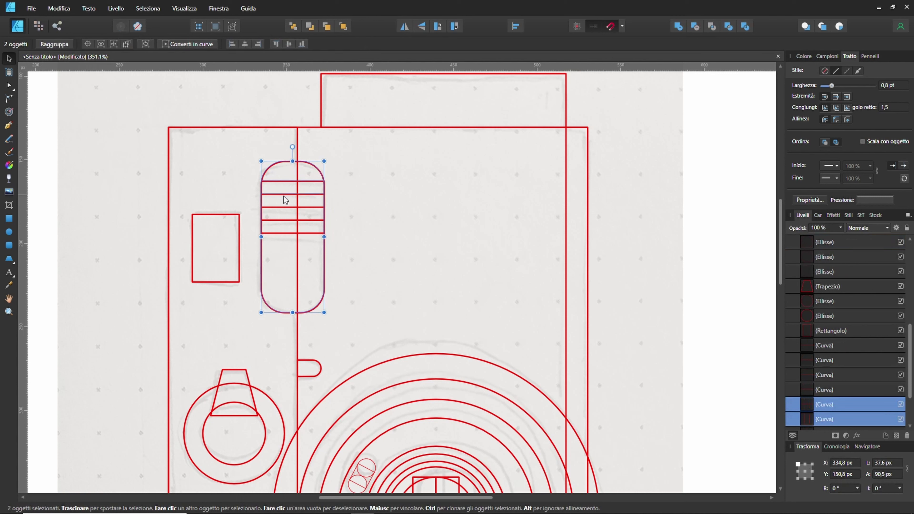
left_click(284, 194, "shift")
left_click(282, 220, "shift")
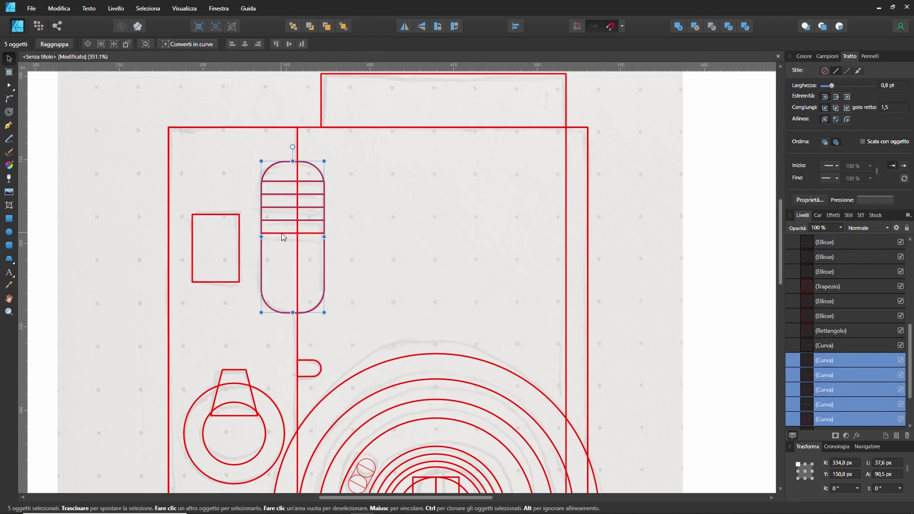
left_click(284, 233, "shift")
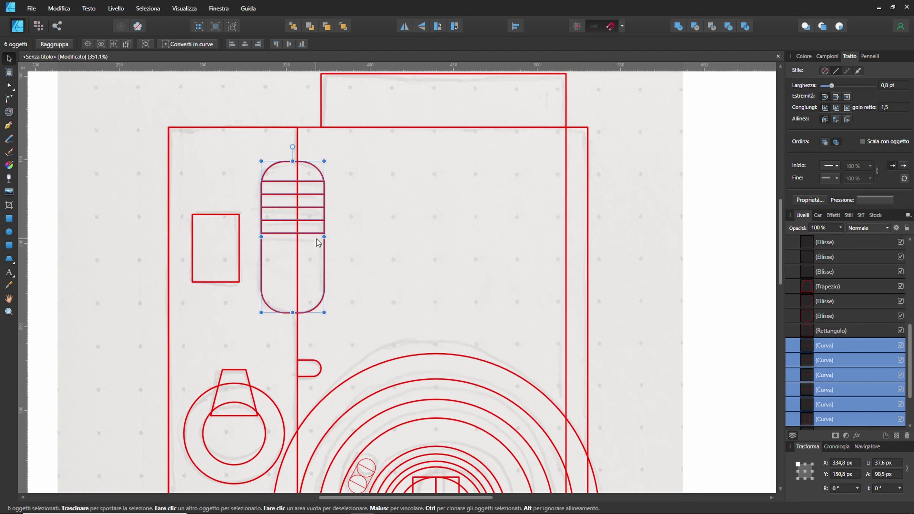
key("ctrl+g")
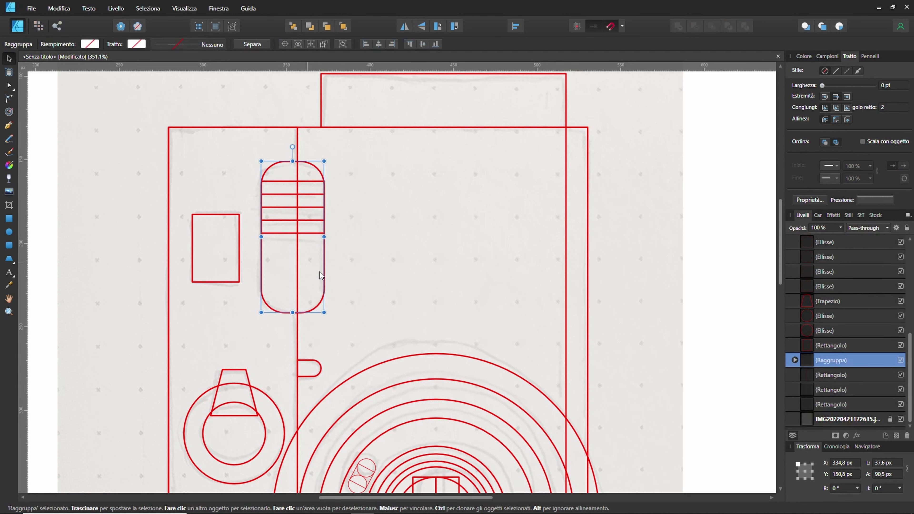
Rename the new group to 'Flash'.
double_click(830, 360)
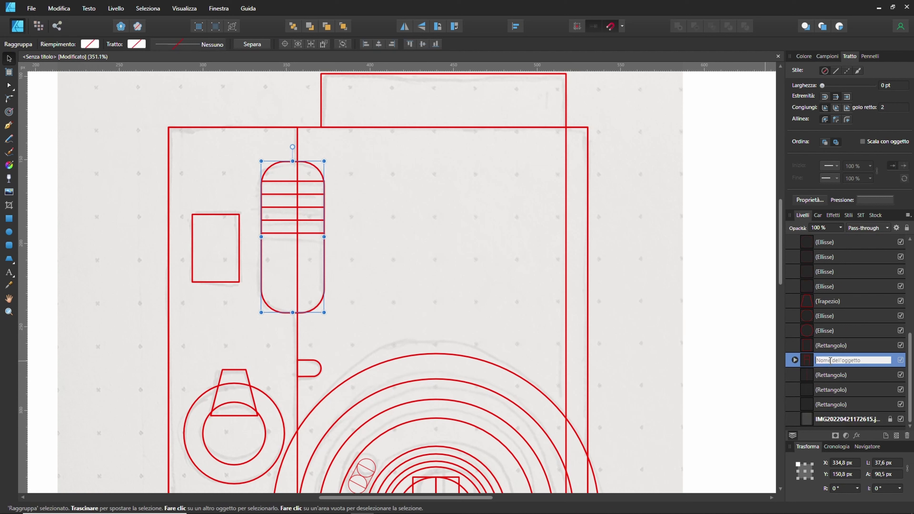
type("Flas")
type("h")
key("Return")
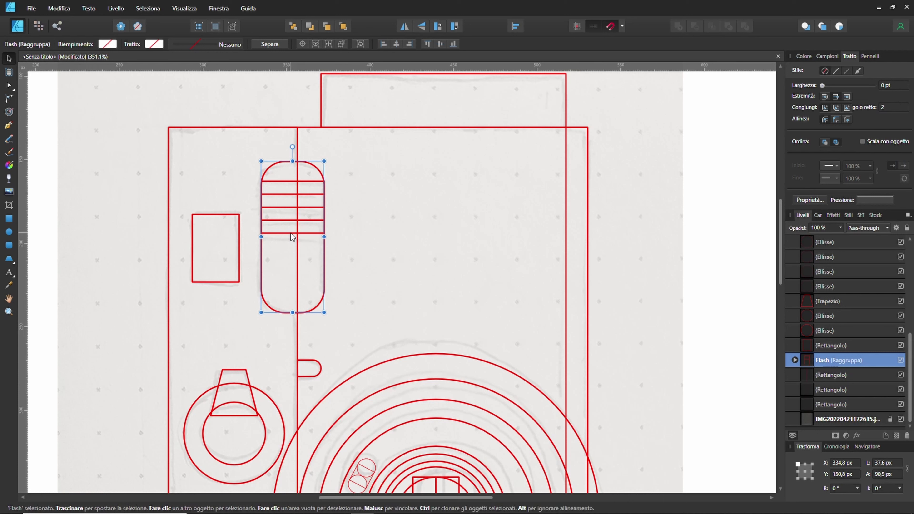
Move the small rectangle beside the flash and the Flash group down together.
left_click(239, 268)
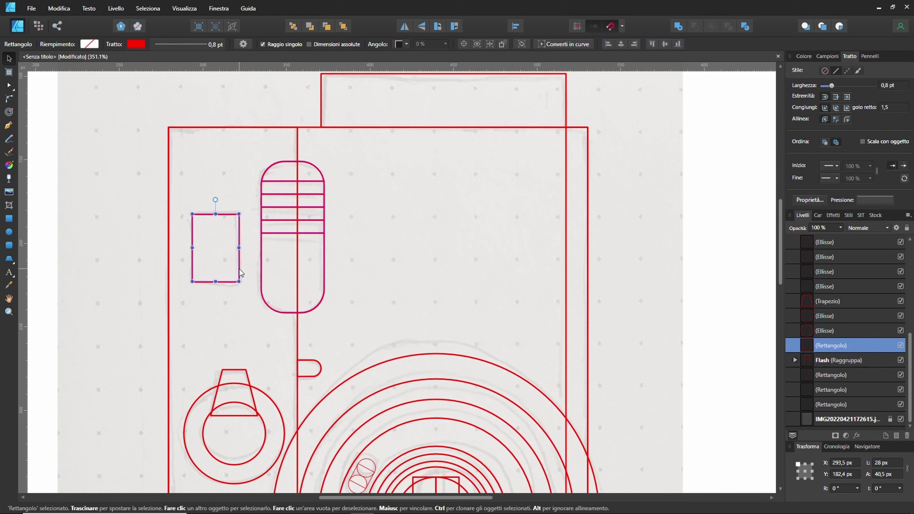
left_click(262, 274, "shift")
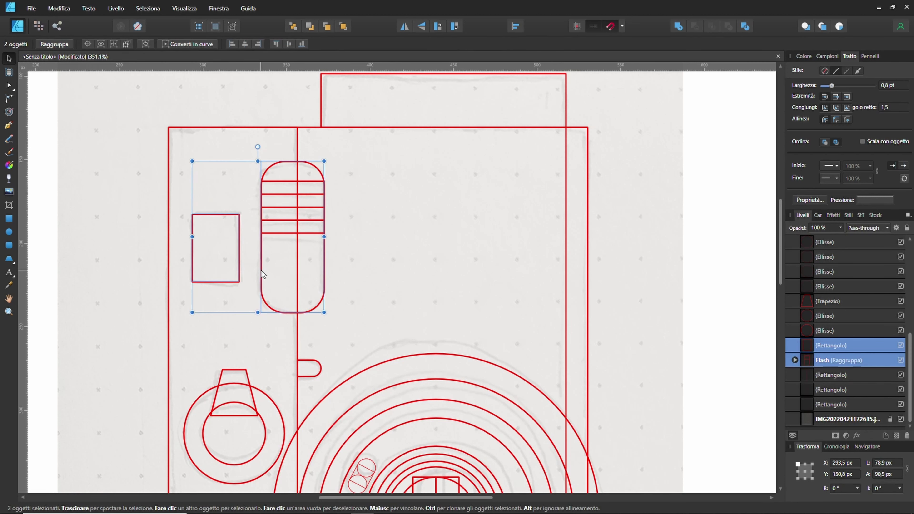
left_click_drag(261, 271, 263, 304)
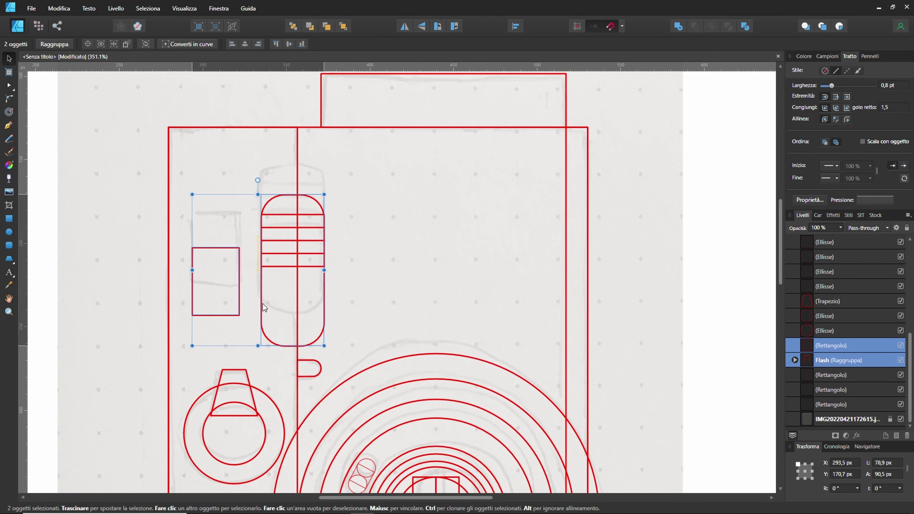
left_click(399, 258)
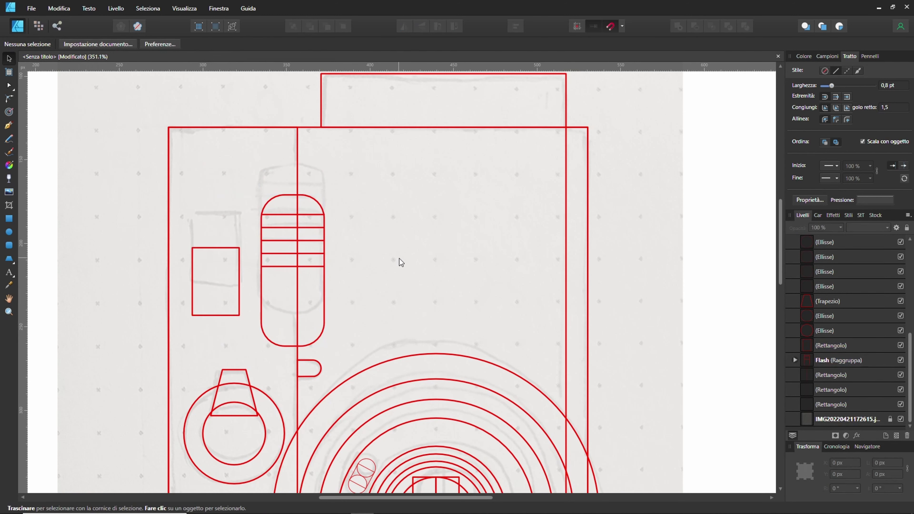
scroll(399, 259, "down", 3)
scroll(399, 258, "down", 1)
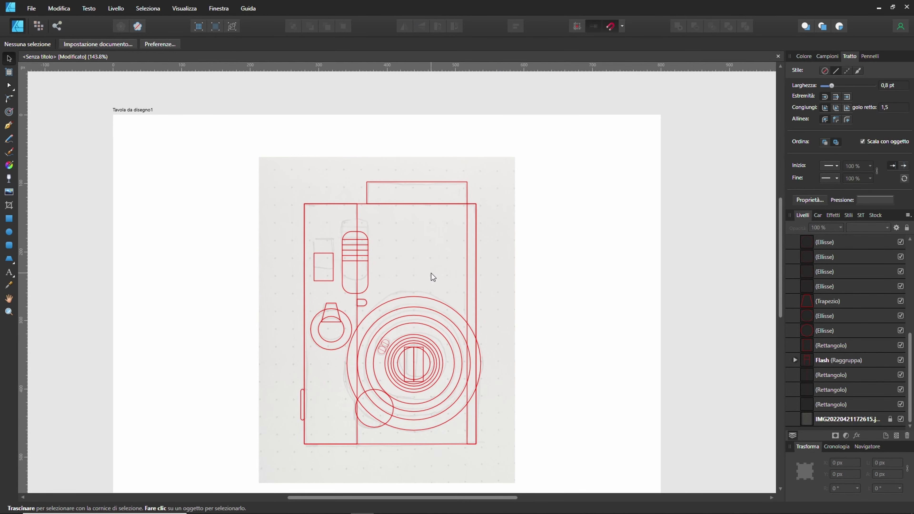
scroll(432, 273, "up", 3)
Lower the top edges of the left rectangle, main body rectangle and narrow right strip.
left_click(372, 139)
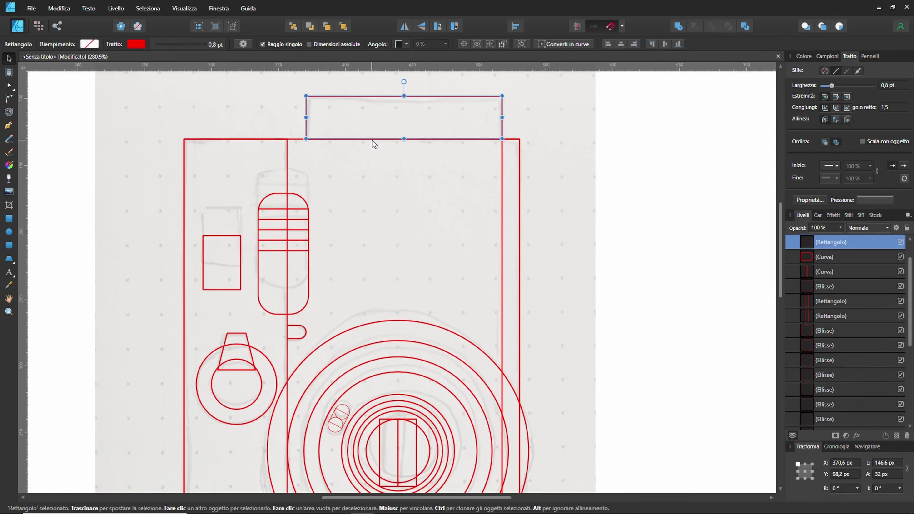
left_click(275, 140)
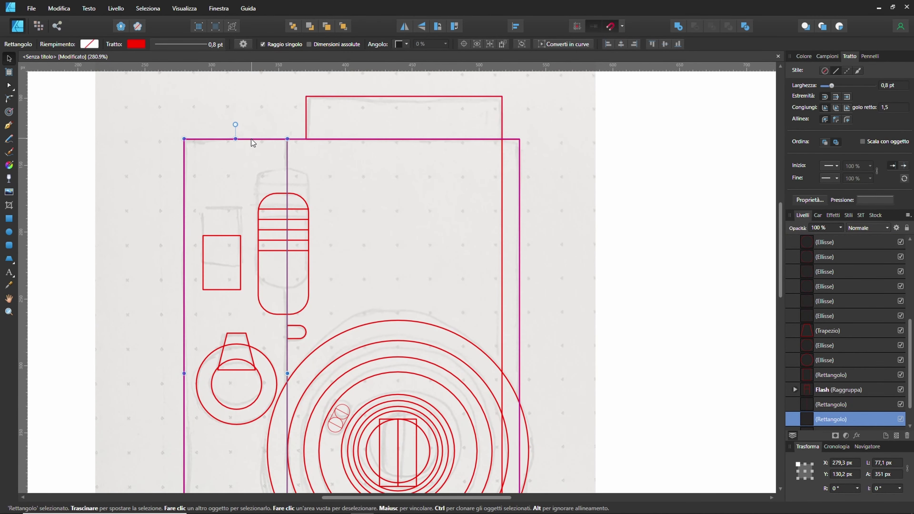
left_click_drag(235, 143, 232, 179)
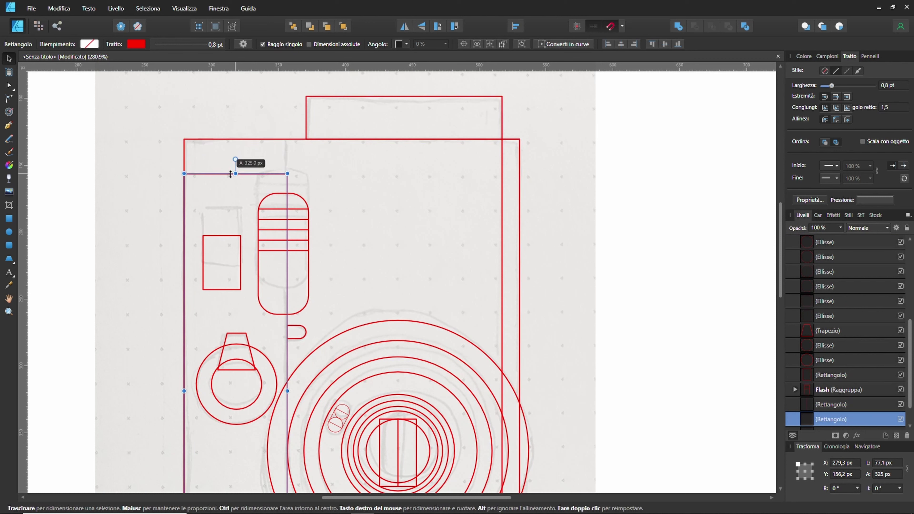
left_click(358, 139)
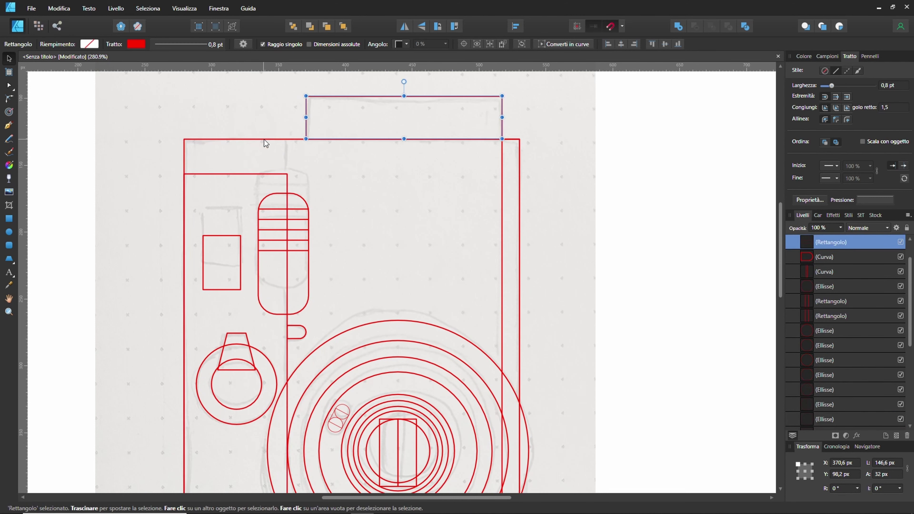
left_click(264, 139)
left_click_drag(352, 139, 351, 174)
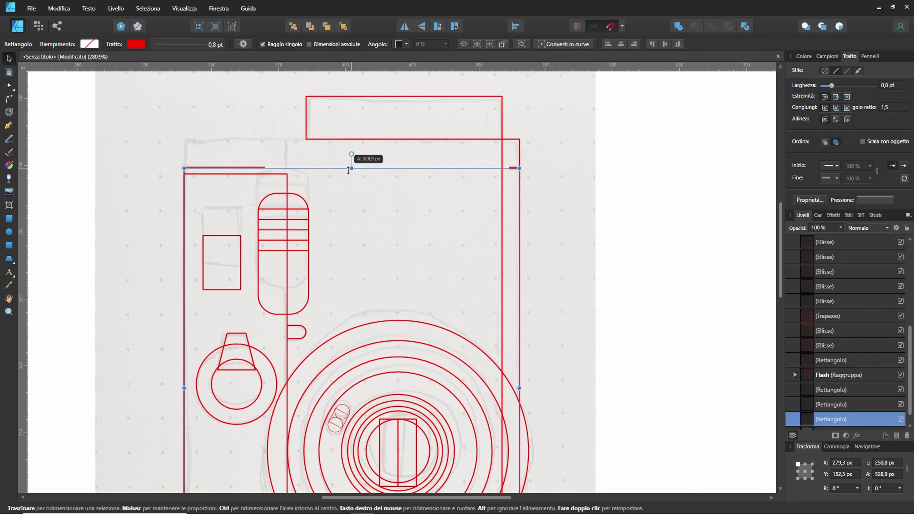
left_click(519, 146)
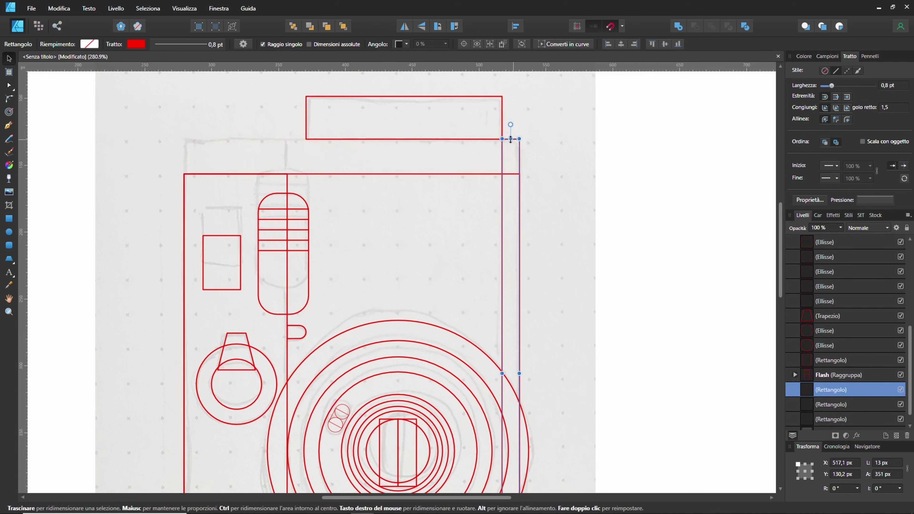
left_click_drag(506, 142, 504, 173)
Drop the 146.6 × 32 px top rectangle so it rests on the body's top edge.
left_click(392, 139)
left_click_drag(391, 138, 391, 161)
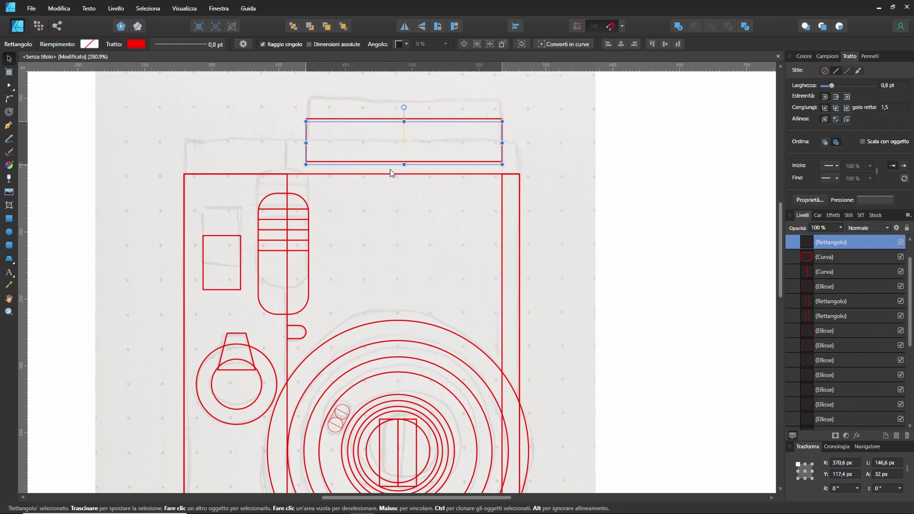
mouse_move(391, 161)
left_mouse_down()
mouse_move(393, 150)
mouse_move(392, 172)
left_mouse_up()
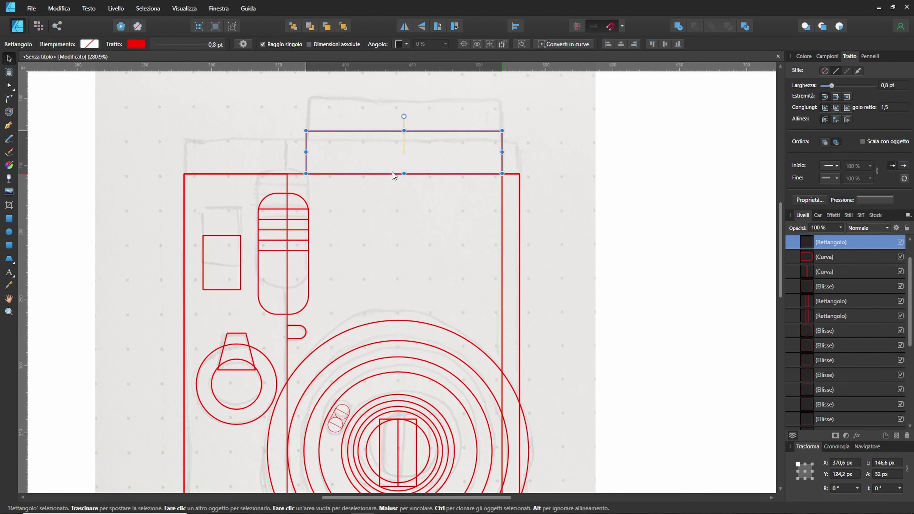
left_click(420, 230)
scroll(420, 231, "down", 2)
scroll(420, 230, "down", 2)
scroll(526, 256, "up", 1)
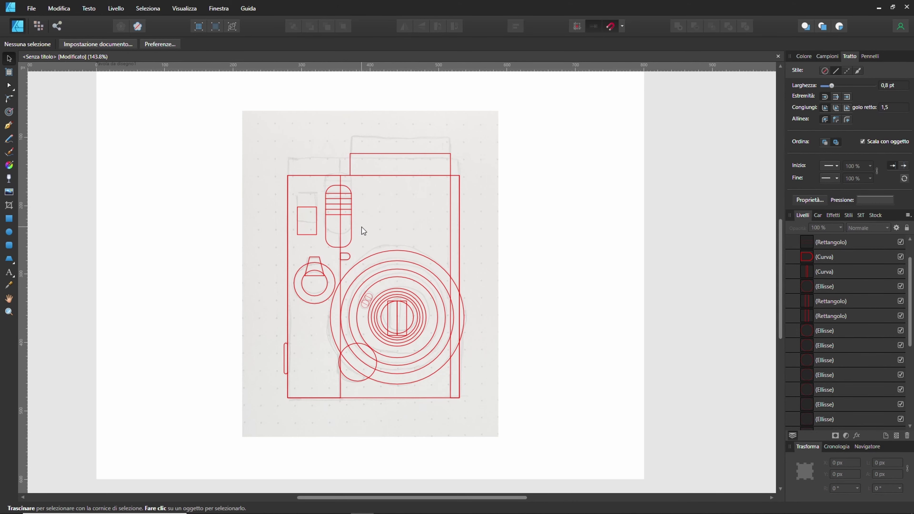
scroll(361, 227, "up", 1)
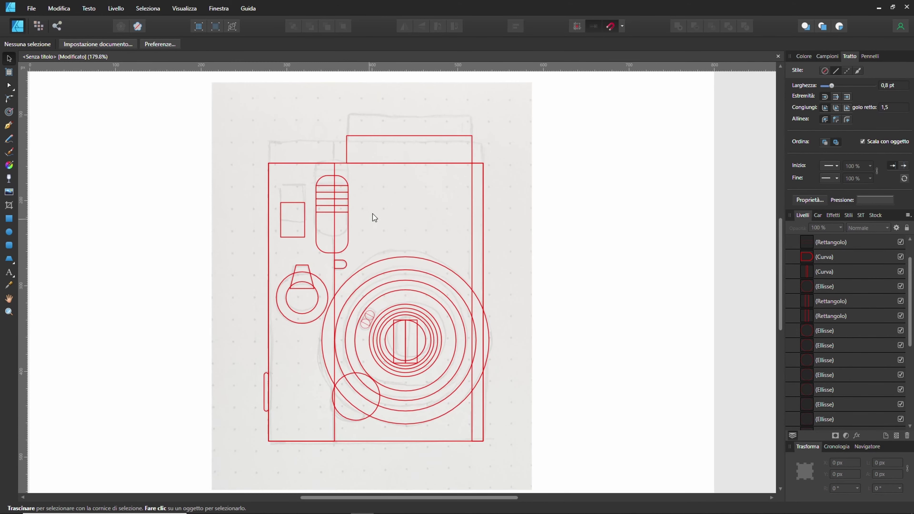
left_click(400, 165)
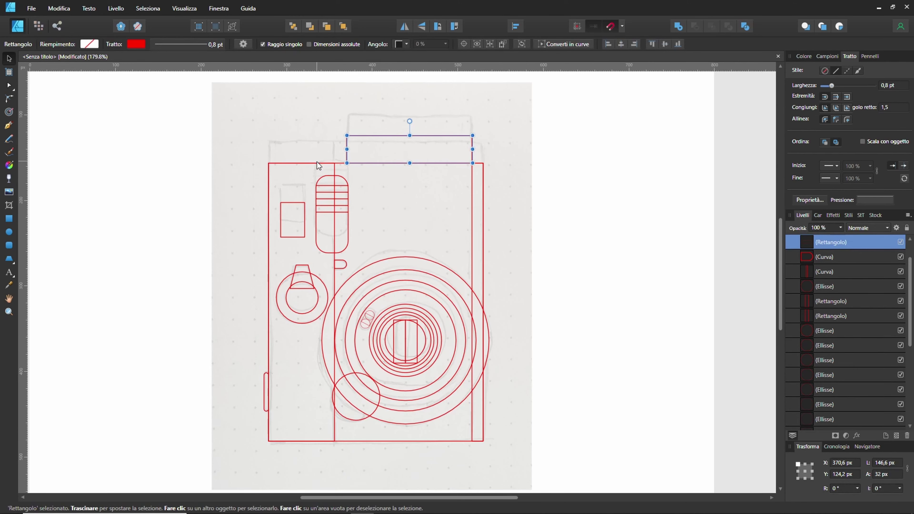
left_click(471, 184)
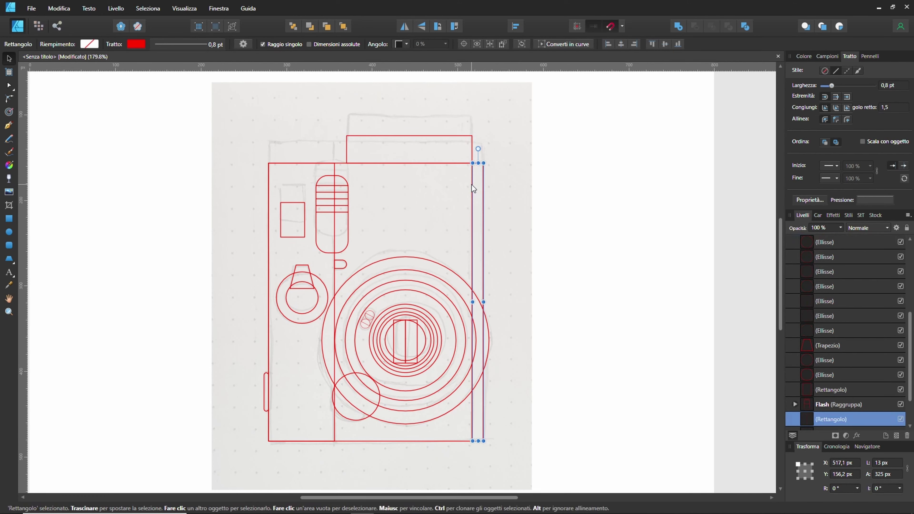
scroll(432, 178, "up", 2)
scroll(432, 179, "up", 1)
left_click(283, 168)
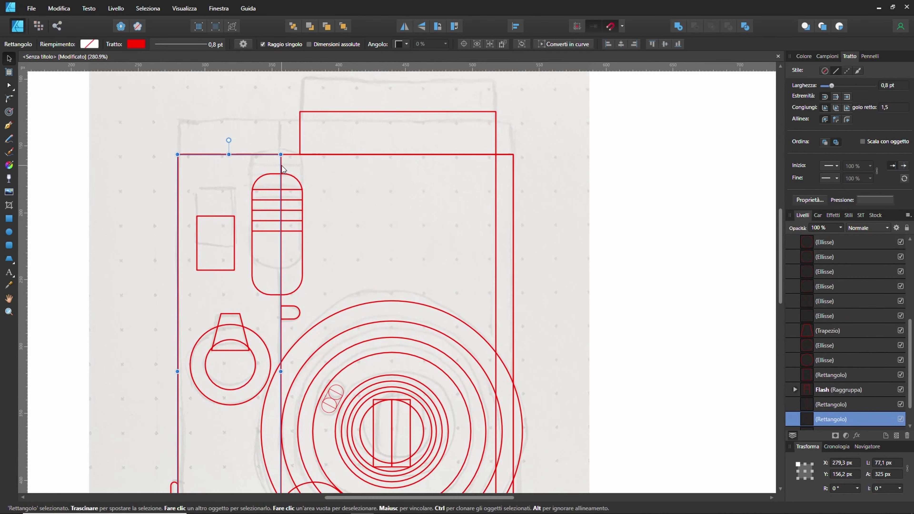
left_click(301, 155)
left_click(289, 155)
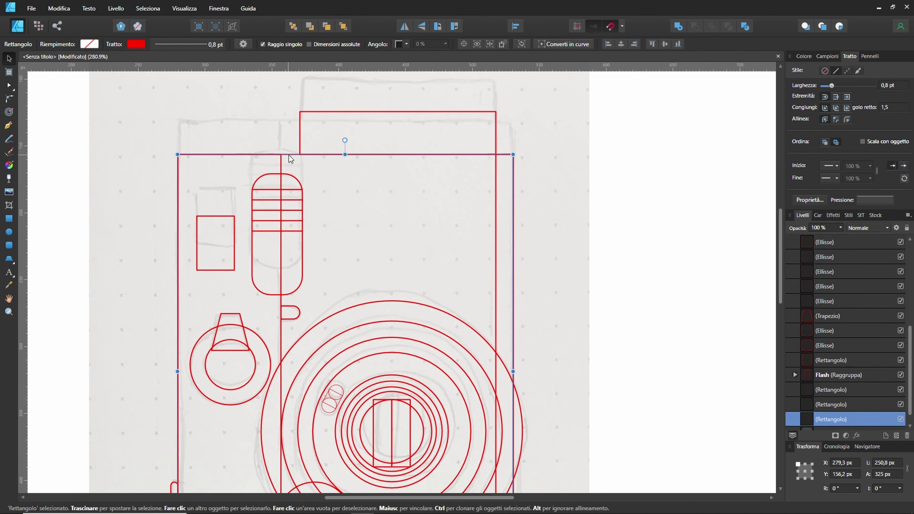
scroll(379, 180, "down", 1)
scroll(363, 204, "down", 2)
scroll(346, 428, "down", 1)
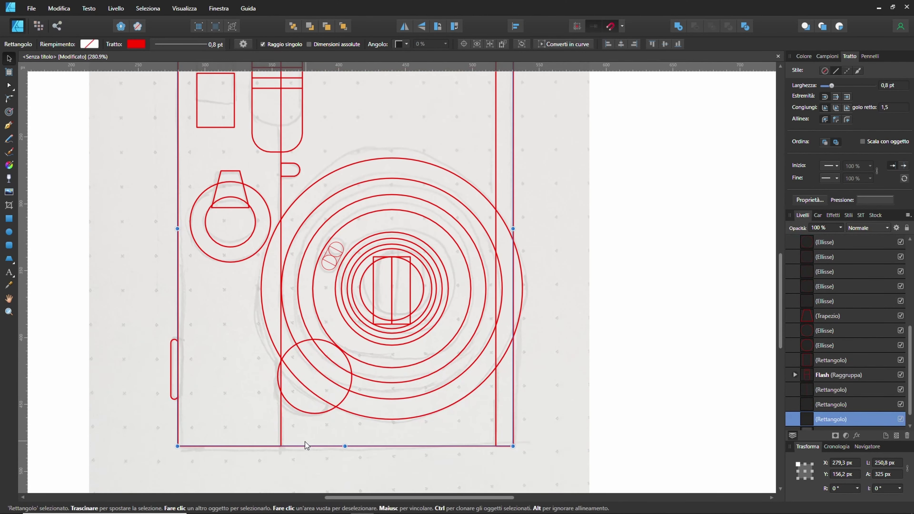
left_click(495, 433)
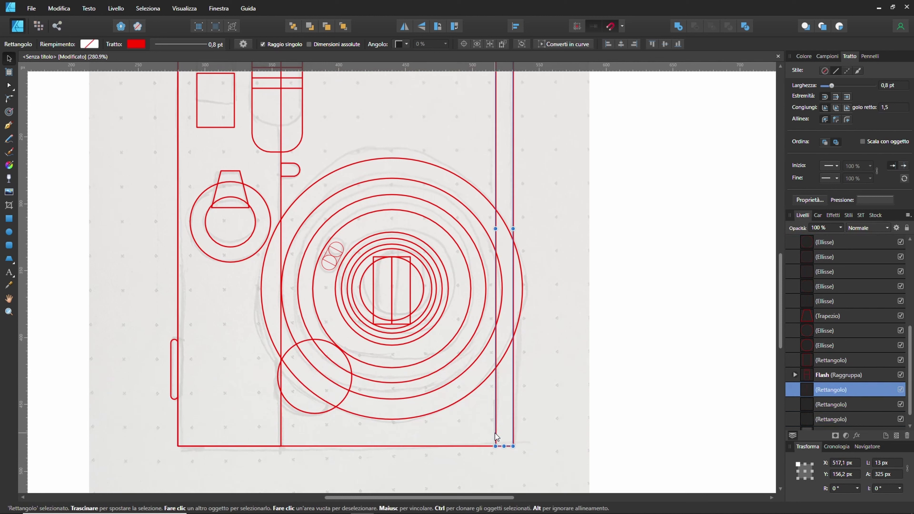
scroll(859, 368, "down", 1)
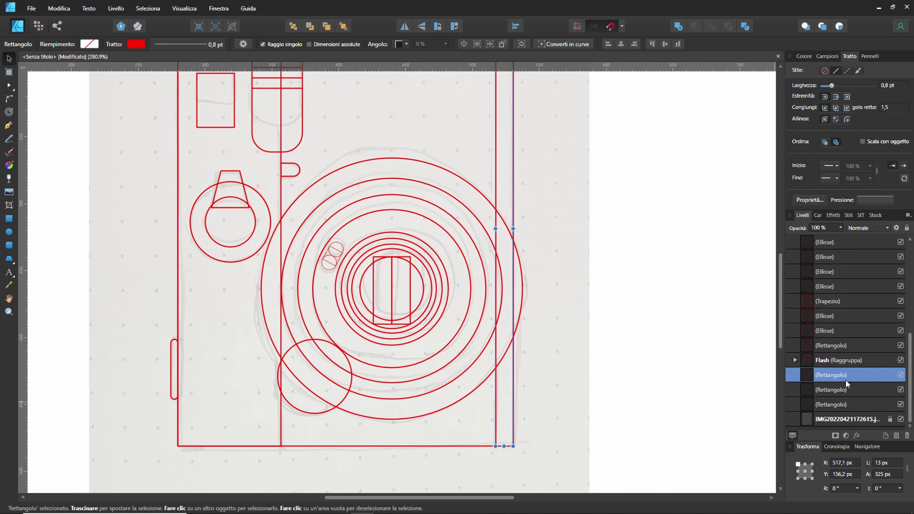
left_click(826, 391)
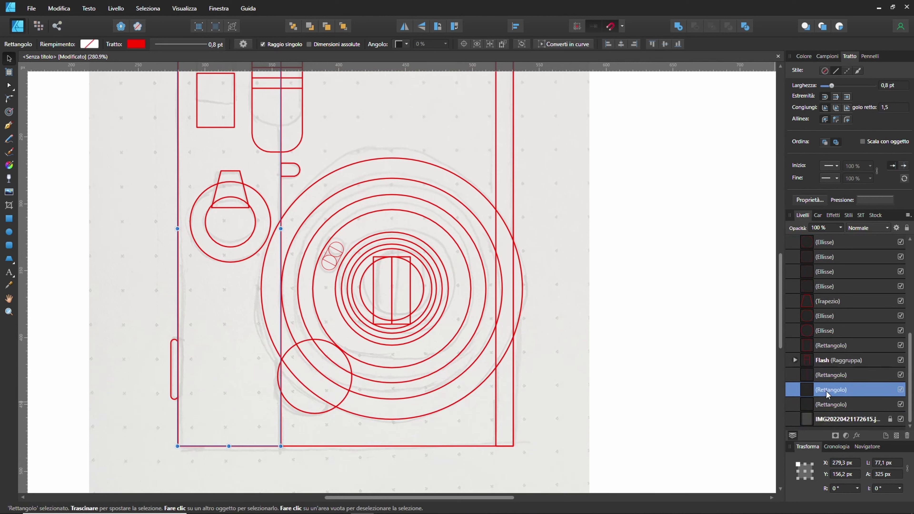
left_click(828, 405)
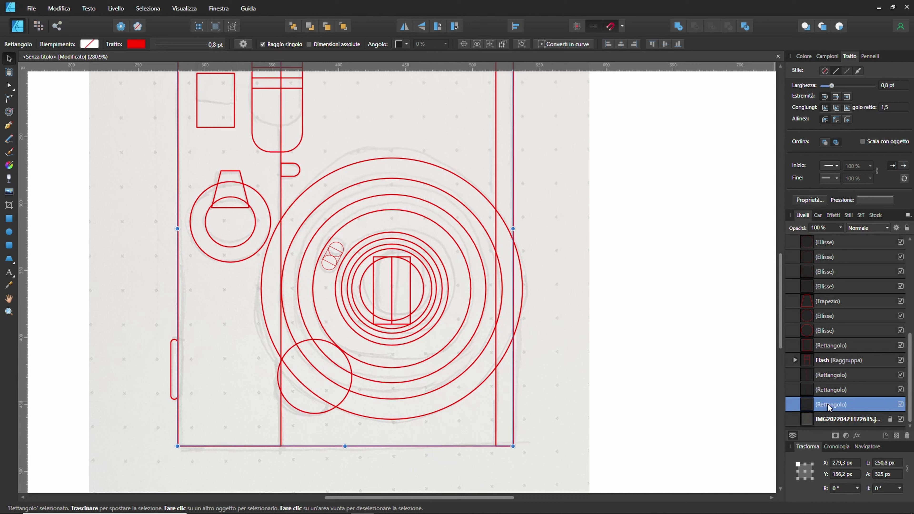
double_click(830, 405)
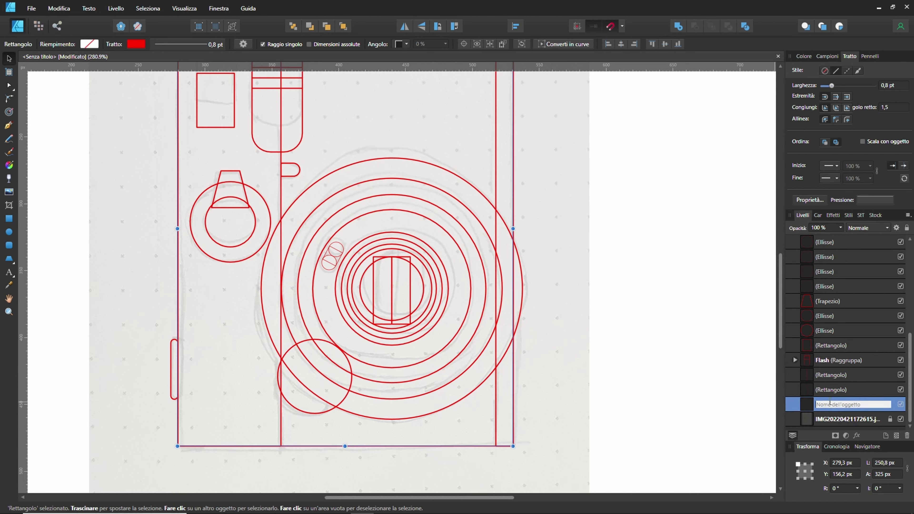
Name the 250.8 × 325 px body rectangle's layer 'Corpo macchina'.
type("Corpo macchina")
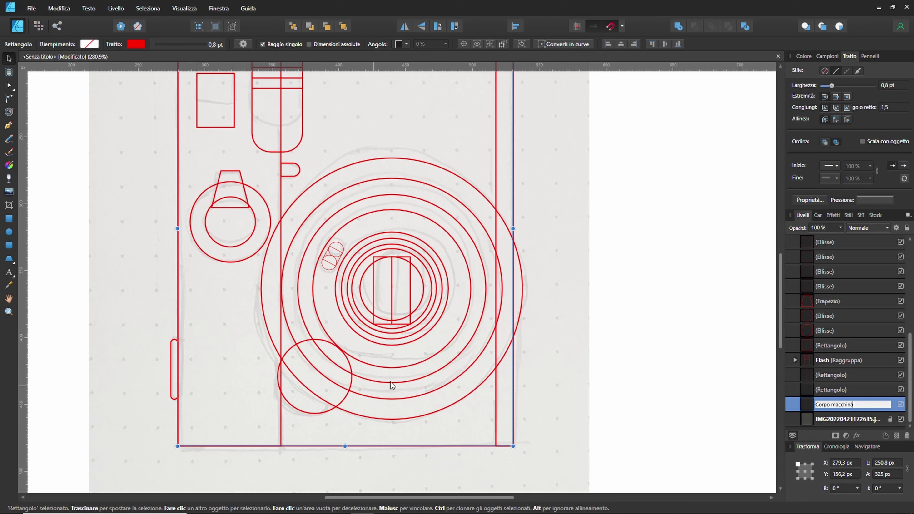
left_click(569, 396)
left_click(843, 405)
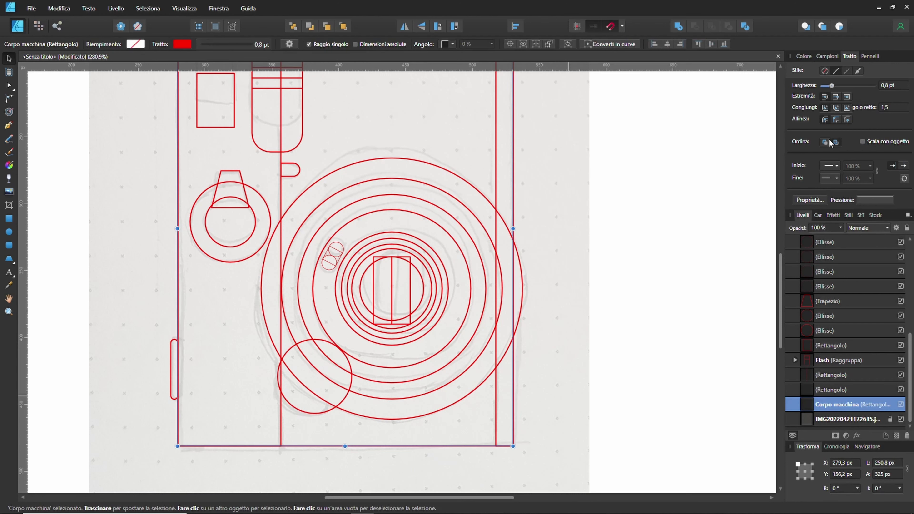
Fill the Corpo macchina rectangle with rust-brown (R:154 G:78 B:50) from the DC universal palette01 swatches.
left_click(821, 57)
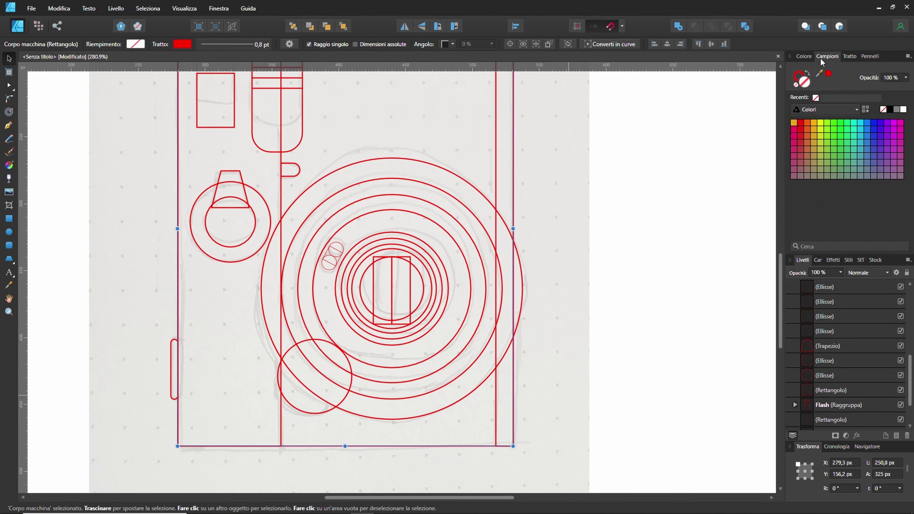
left_click(819, 112)
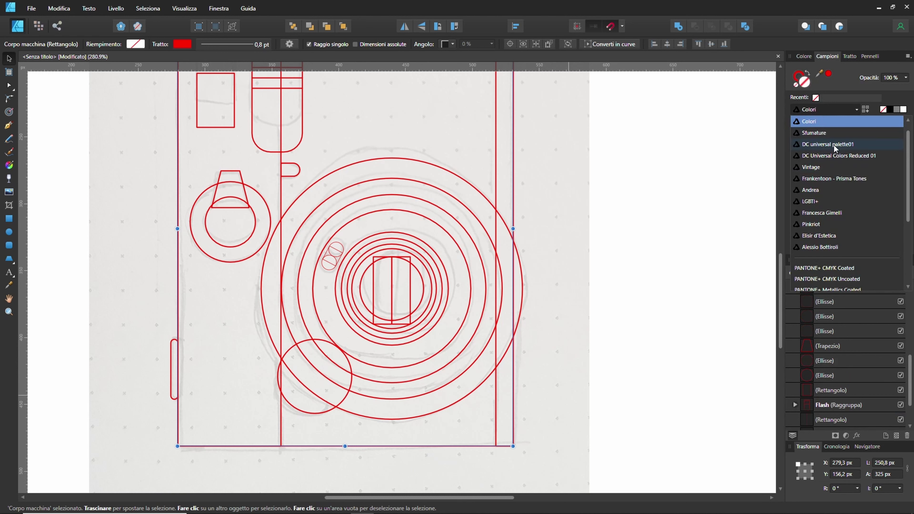
left_click(827, 157)
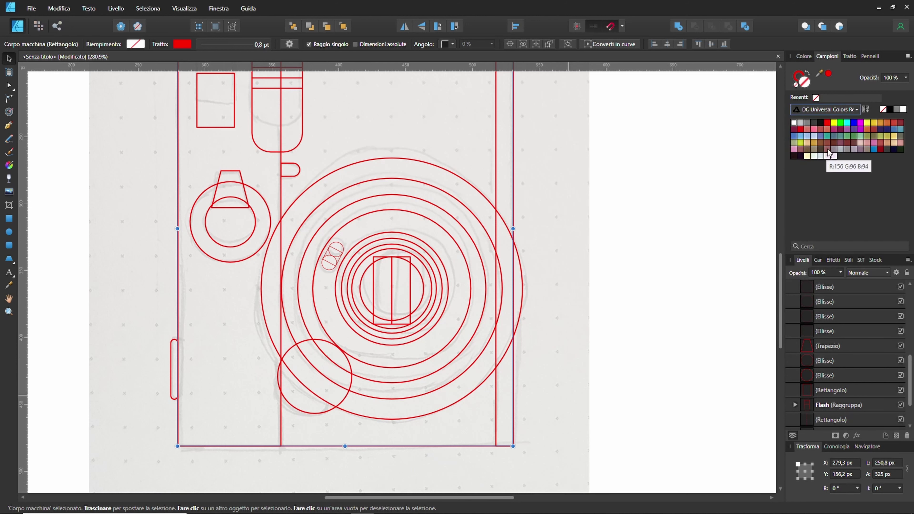
left_click(814, 109)
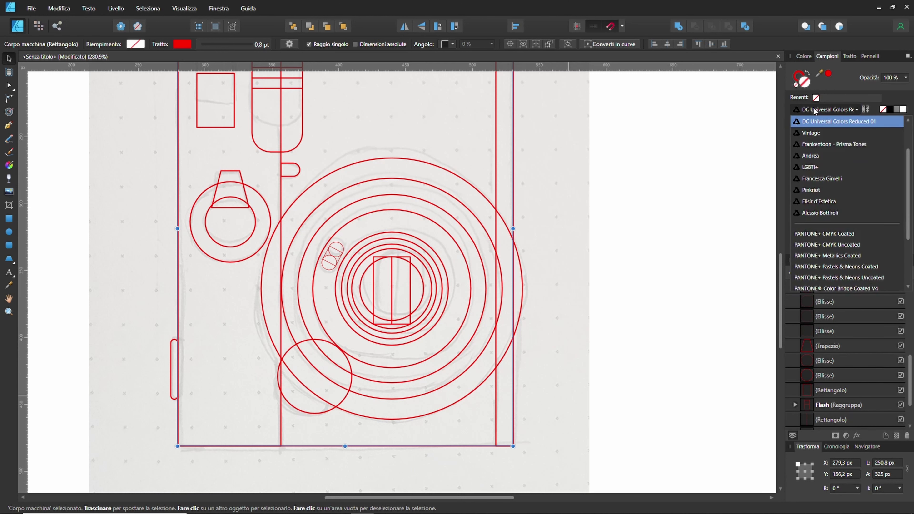
left_click(829, 138)
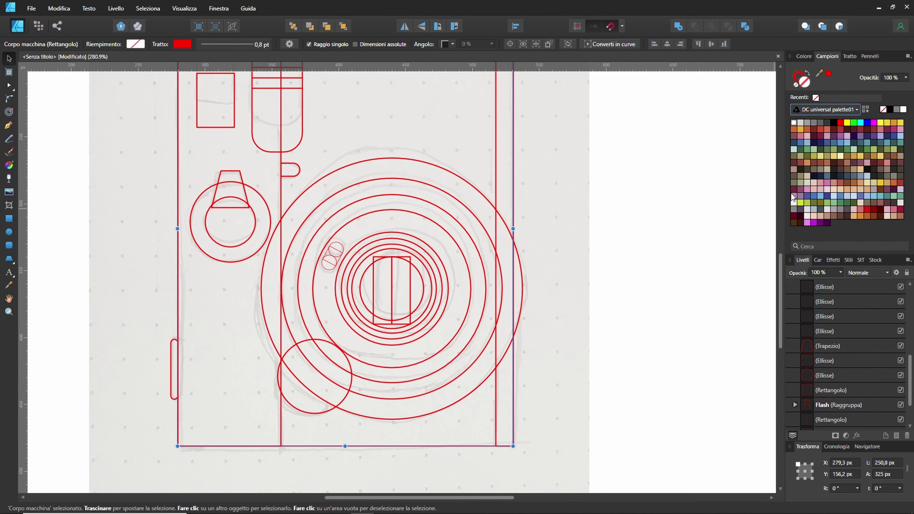
left_click(820, 163)
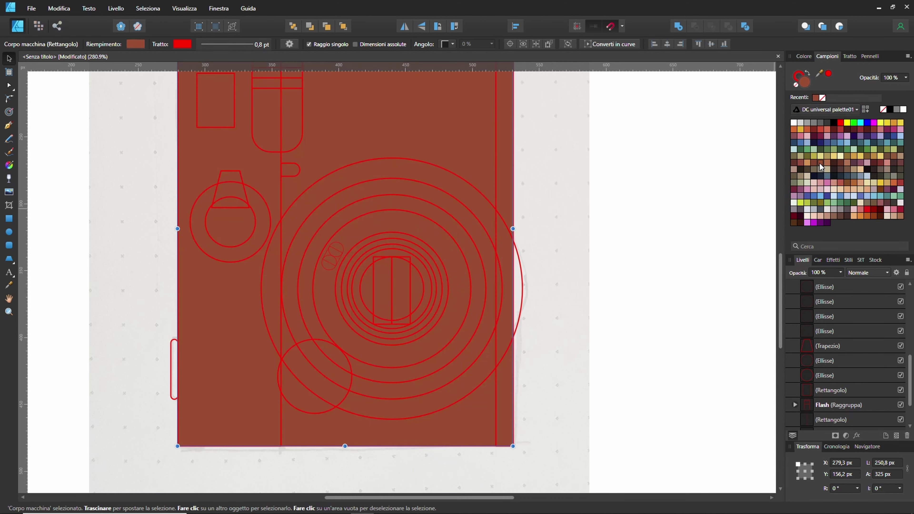
left_click(568, 243)
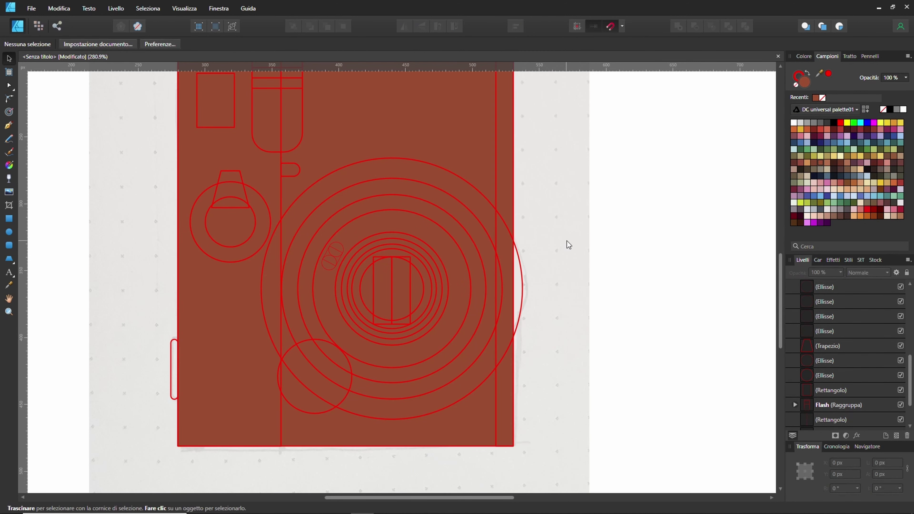
scroll(580, 204, "down", 3)
left_click_drag(582, 152, 533, 194)
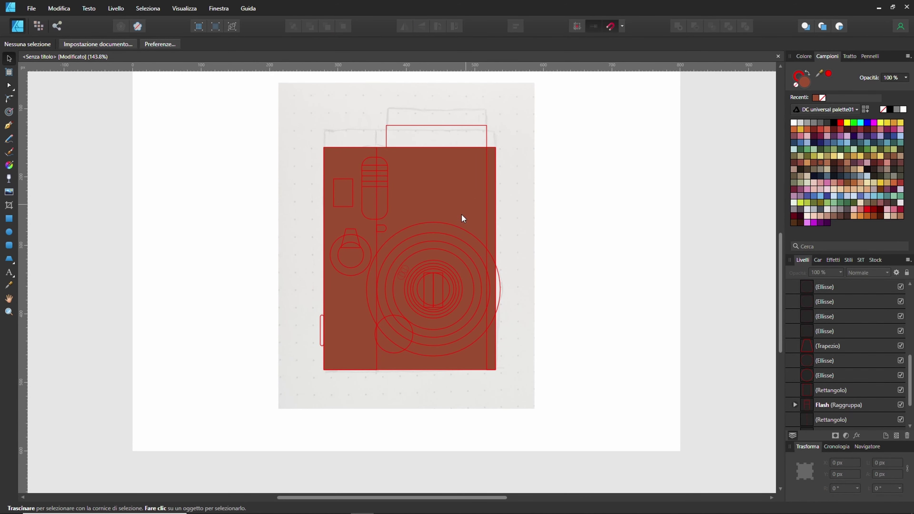
Hide the IMG reference photo layer, then marquee-select all 24 camera shapes.
scroll(462, 215, "up", 1)
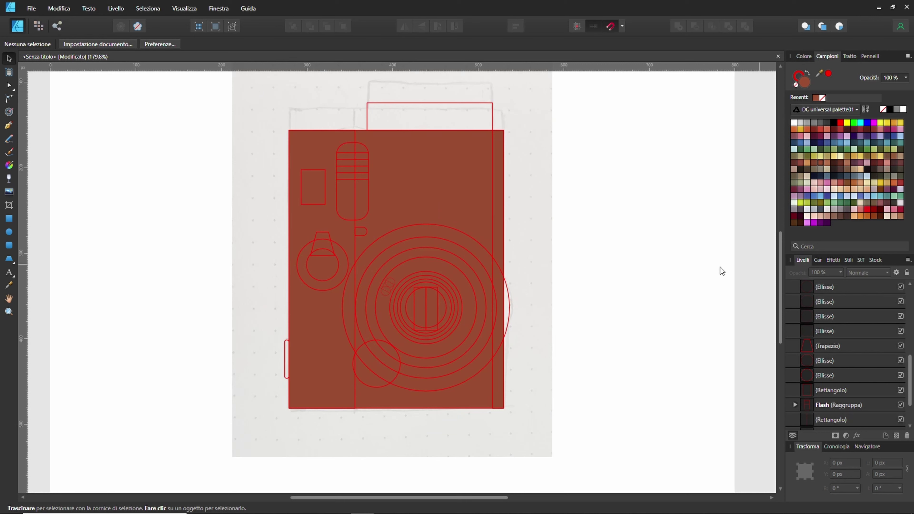
scroll(840, 330, "down", 2)
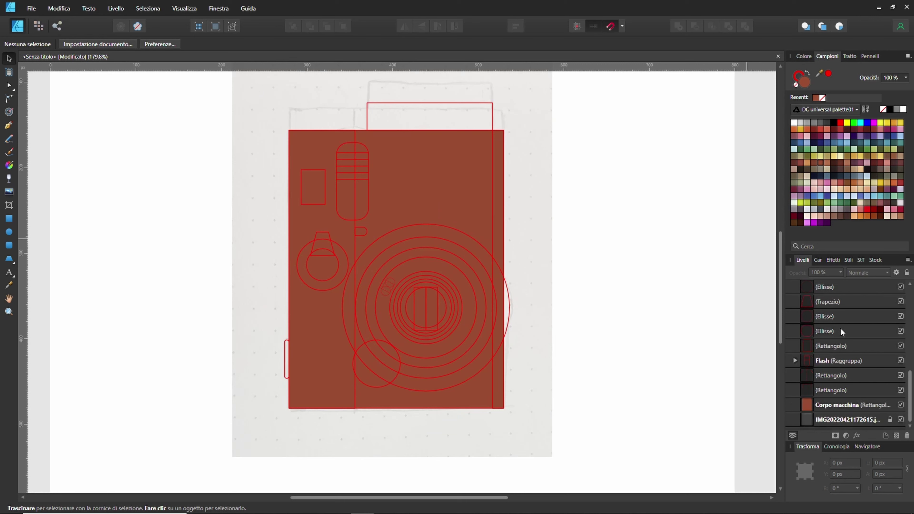
left_click(831, 420)
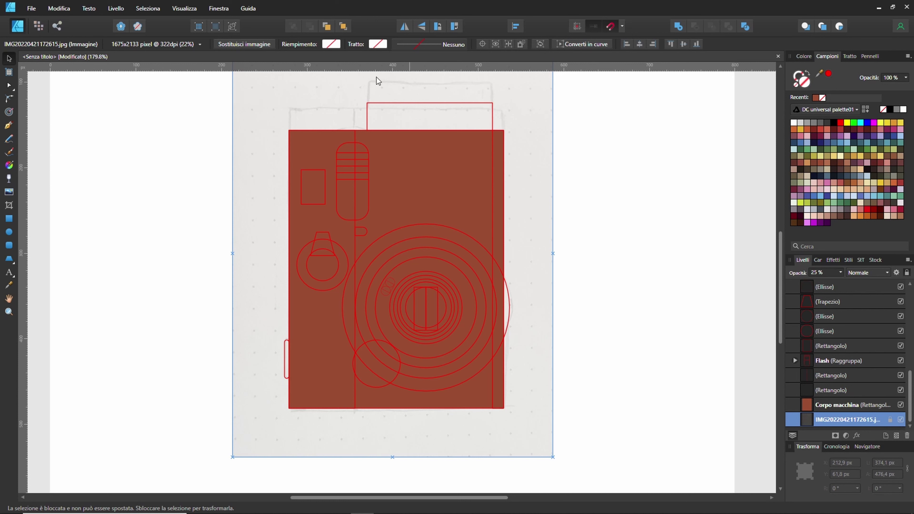
left_click(900, 420)
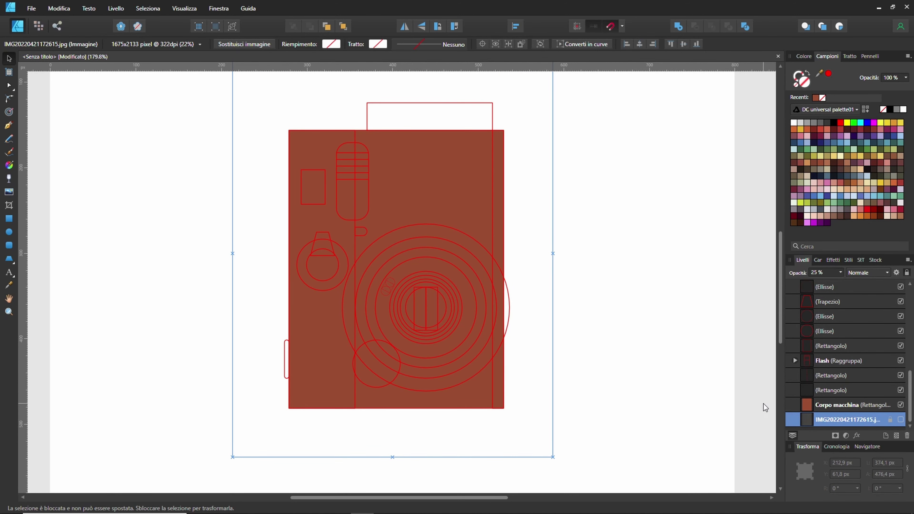
left_click(623, 293)
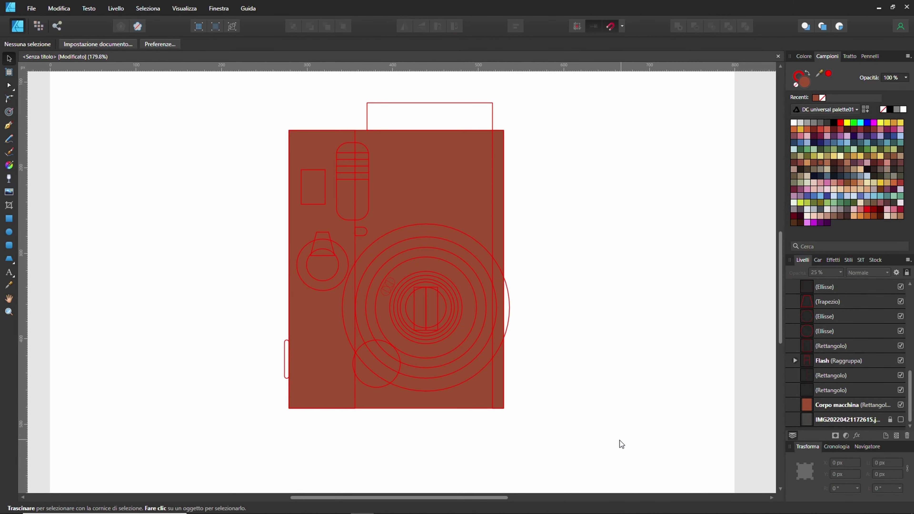
left_click_drag(621, 440, 253, 73)
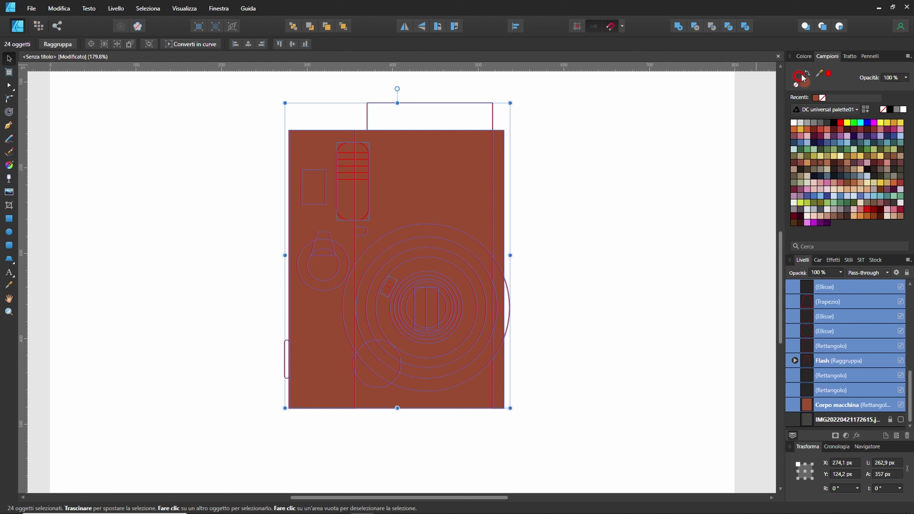
Give all 24 selected camera shapes a black 1 pt stroke, then deselect them.
left_click(890, 112)
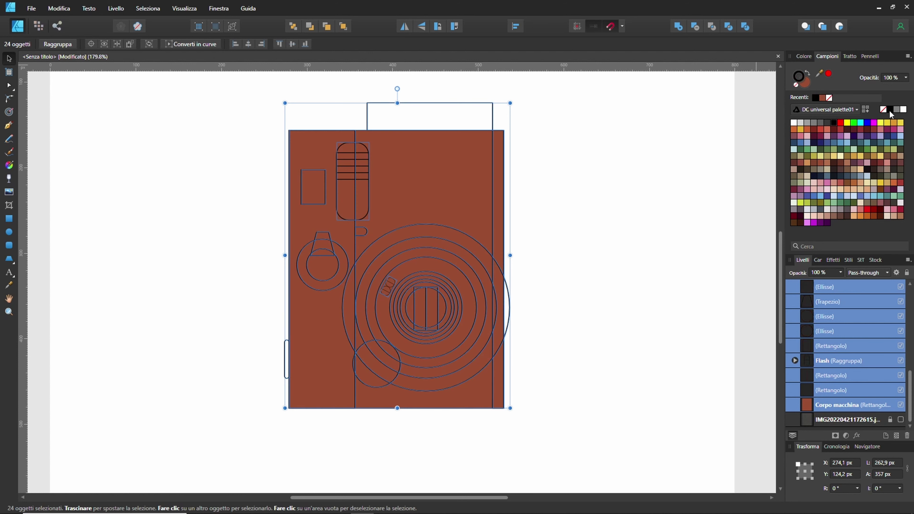
left_click(849, 56)
left_click(893, 86)
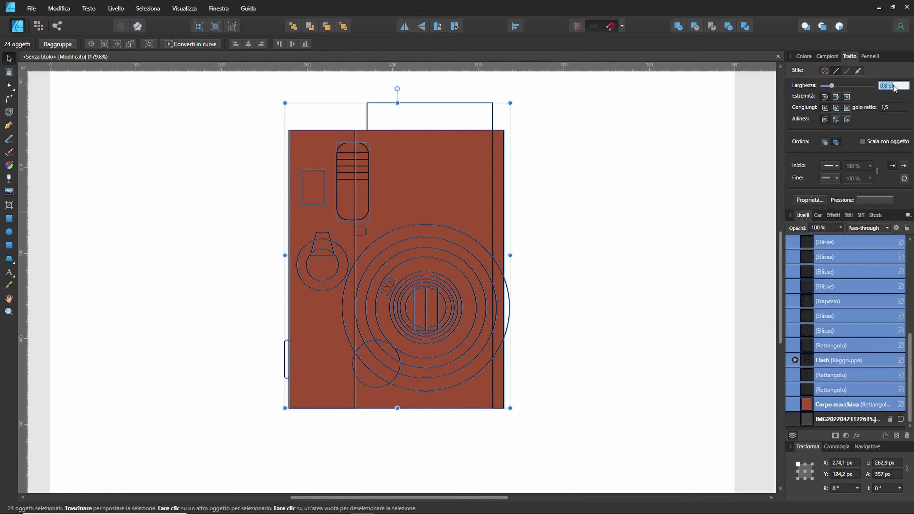
type("1")
key("Return")
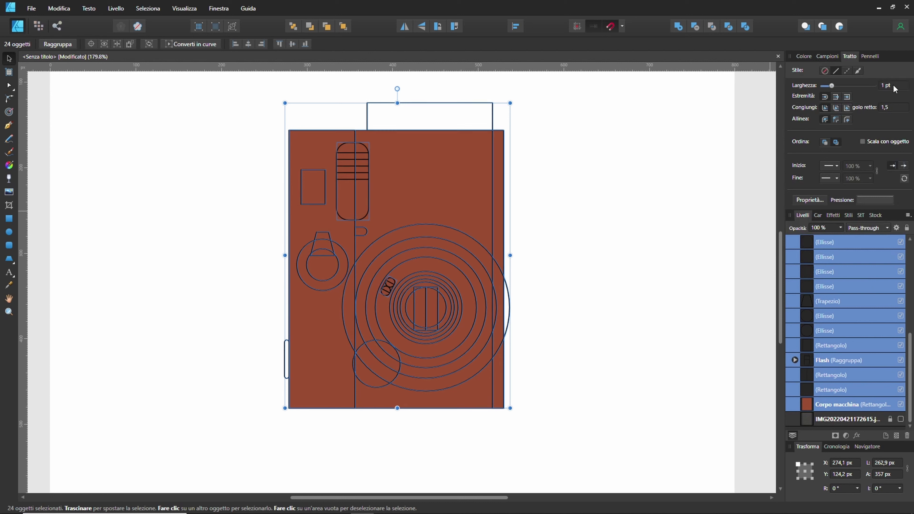
left_click(604, 259)
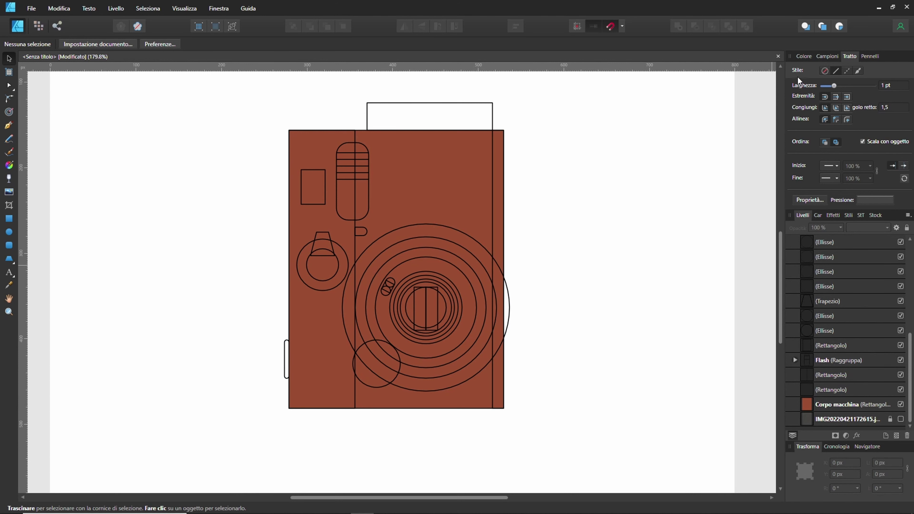
left_click(800, 56)
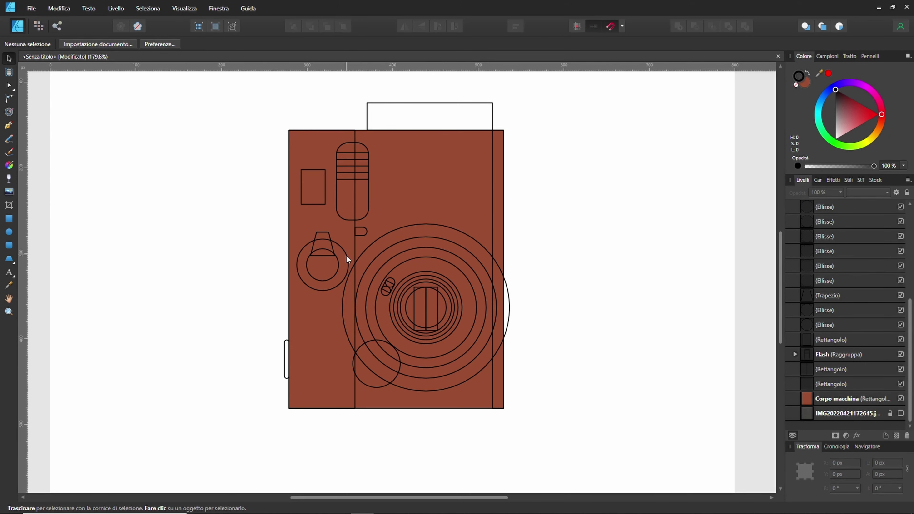
Fill the narrow left side panel light grey, keeping its outline black.
scroll(348, 259, "up", 1)
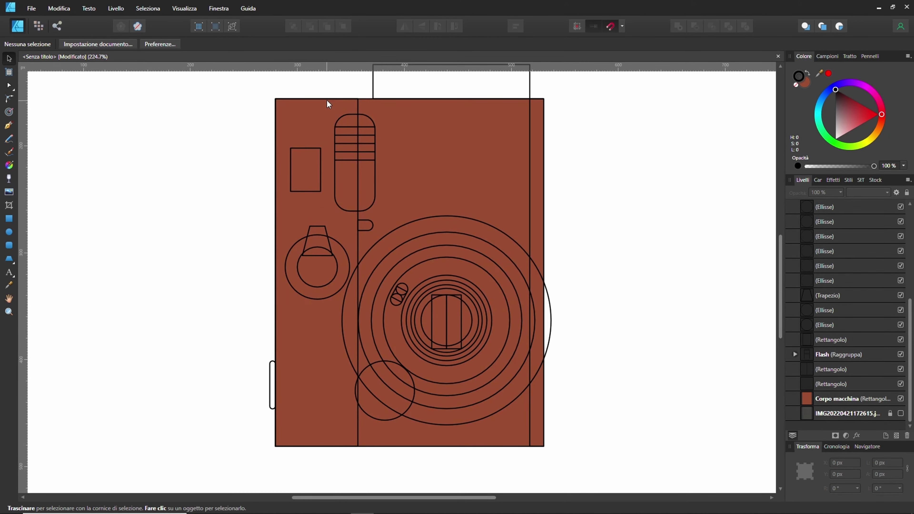
left_click(357, 108)
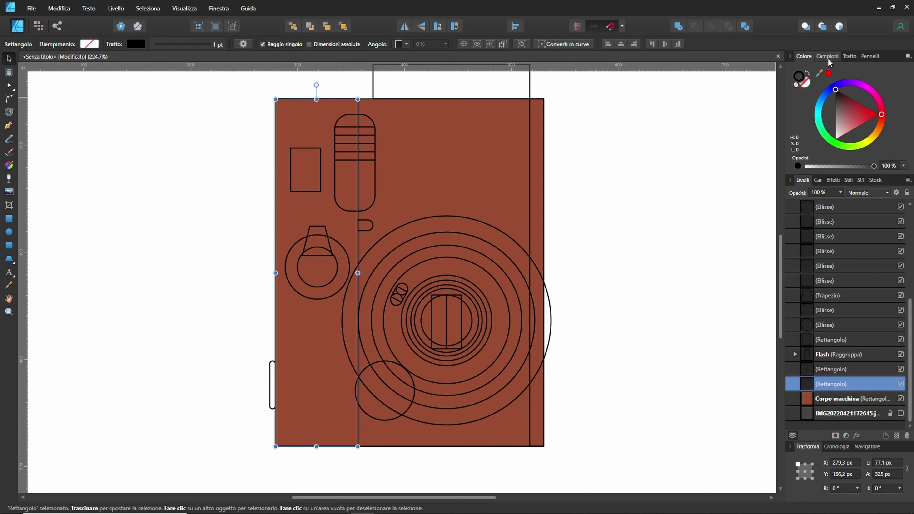
left_click(828, 58)
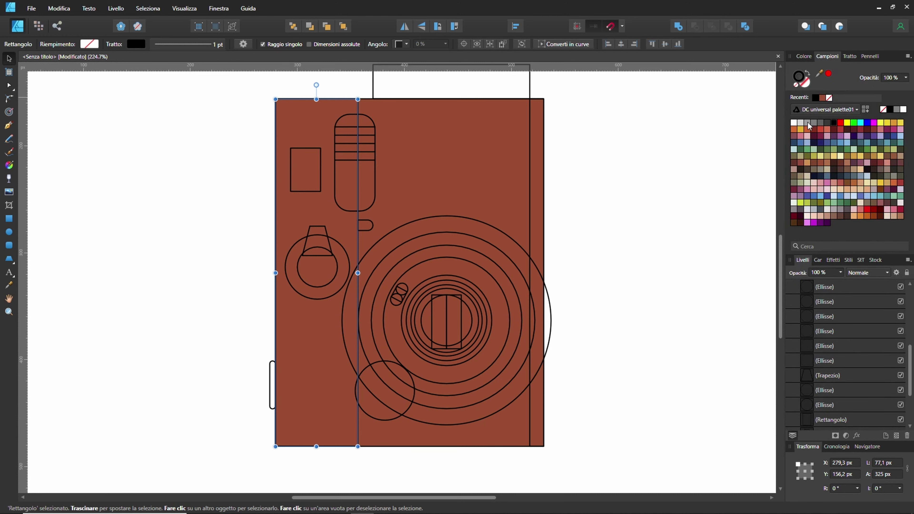
left_click(800, 123)
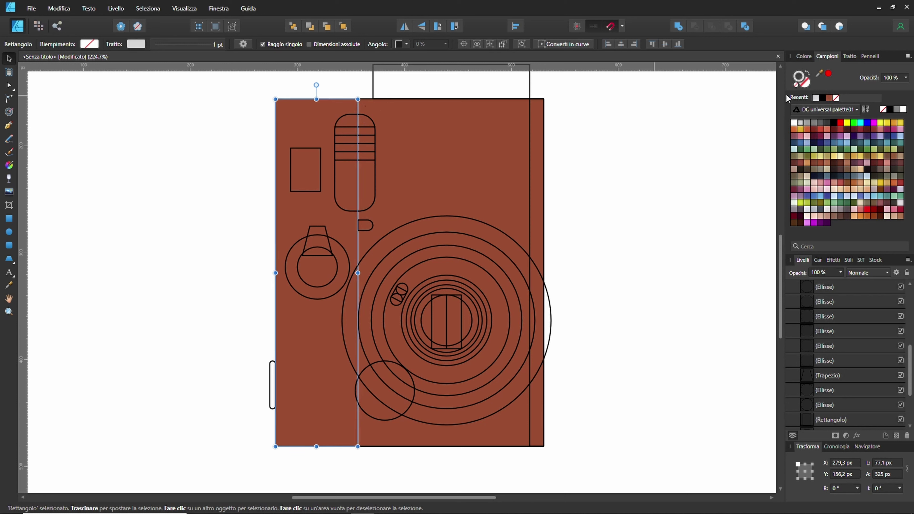
left_click(793, 76)
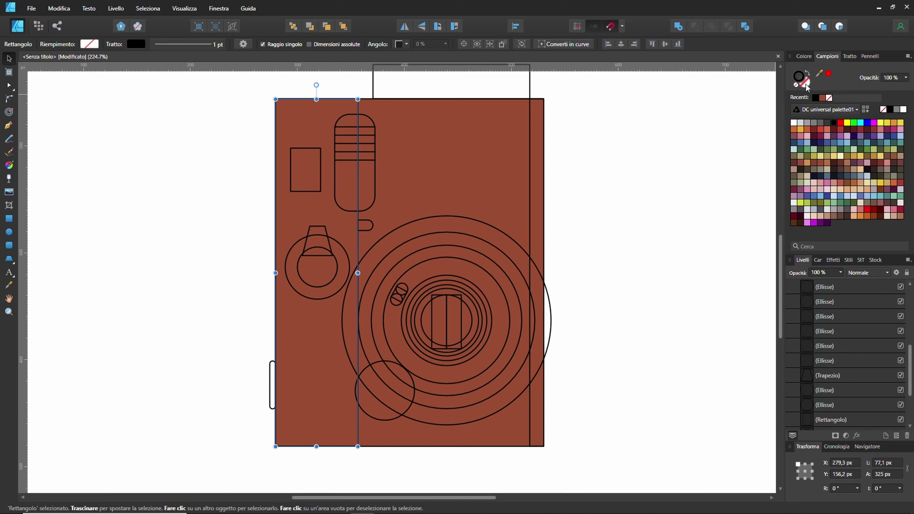
left_click(805, 84)
left_click(800, 124)
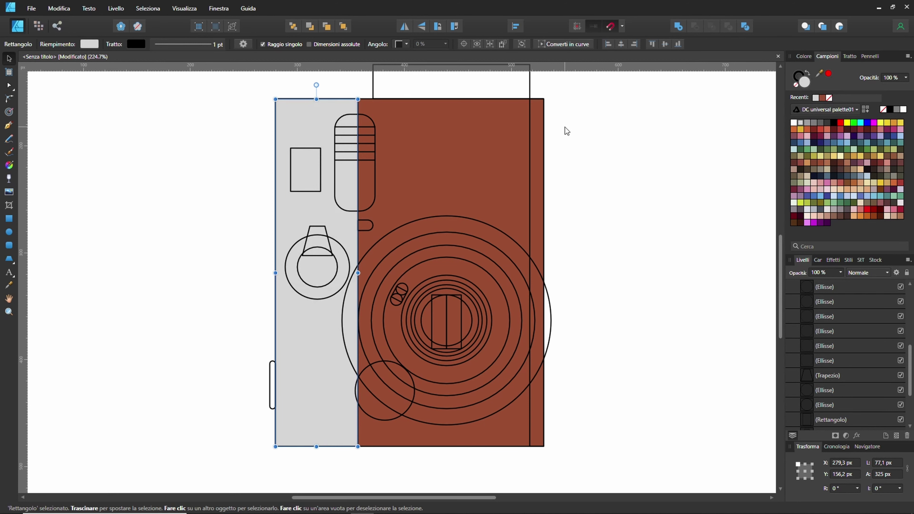
Fill the small tab on the panel's left edge mid grey.
left_click(273, 364)
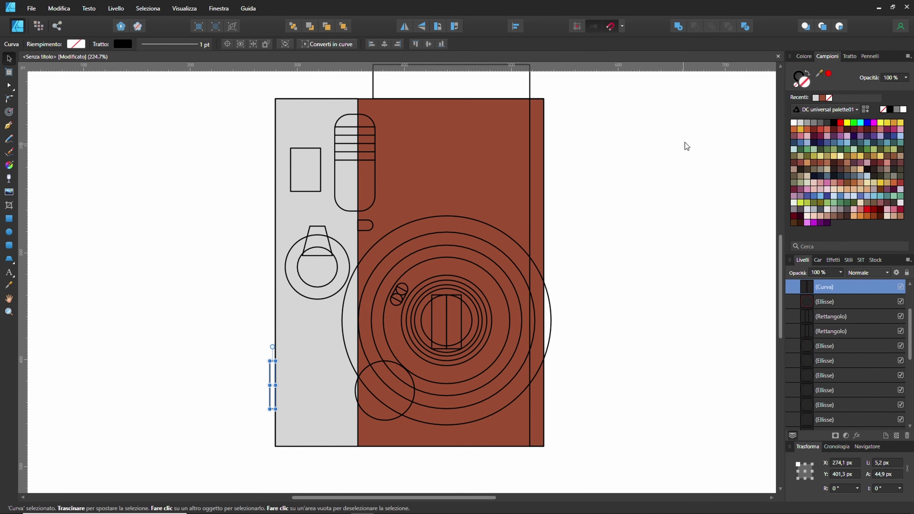
left_click(801, 123)
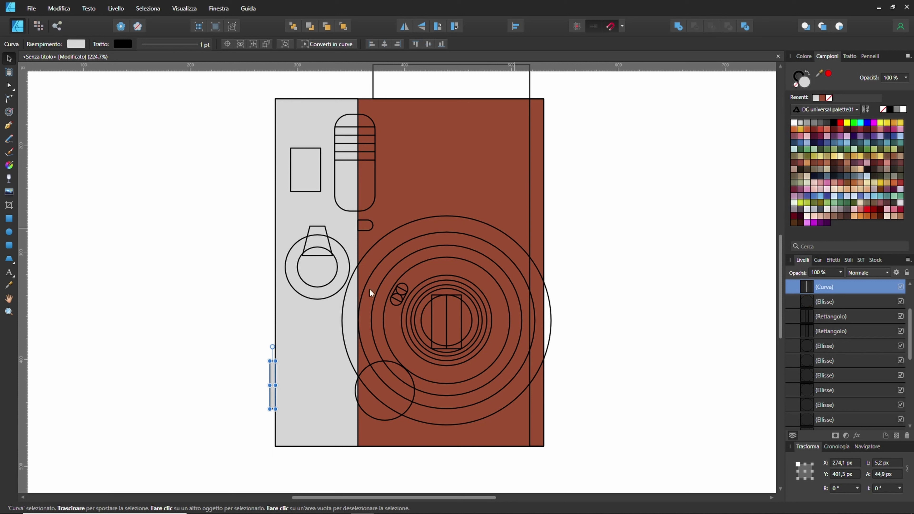
left_click(807, 125)
left_click(602, 299)
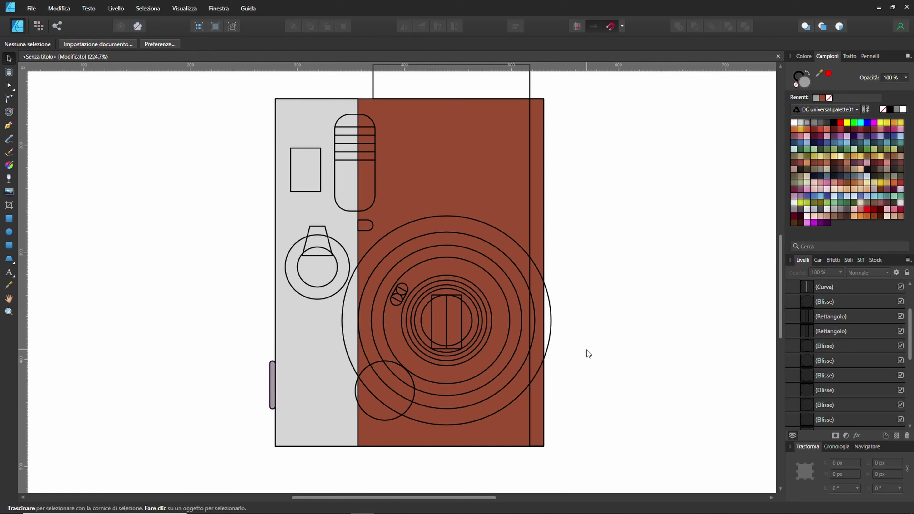
left_click(539, 100)
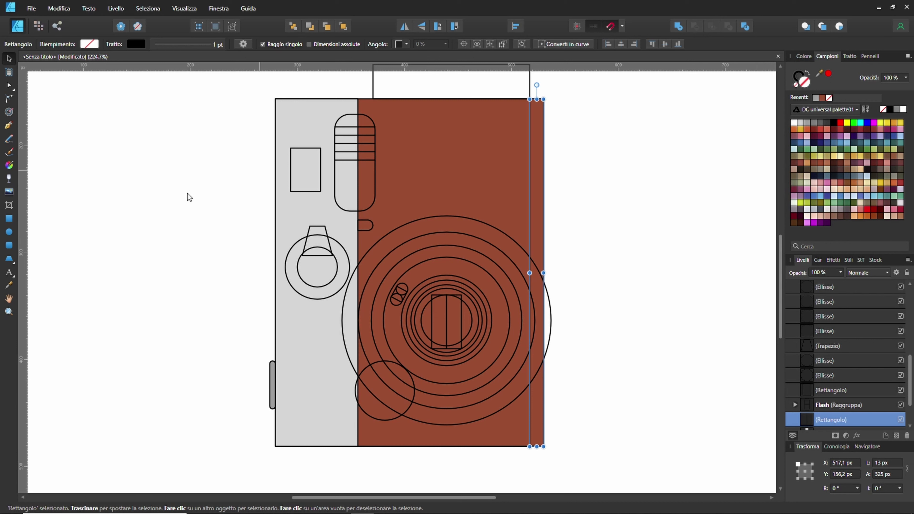
Colour the right strip with the left panel's light grey using the Color Picker.
left_click(9, 287)
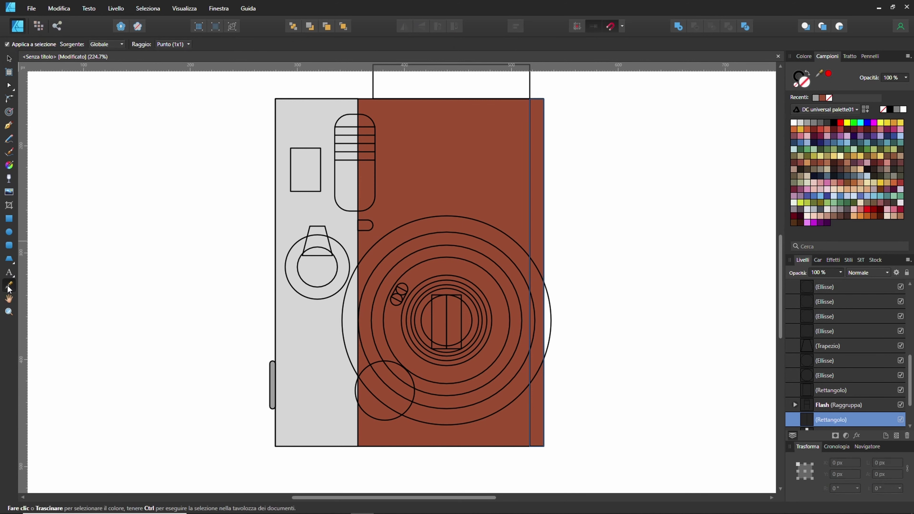
left_click(317, 118)
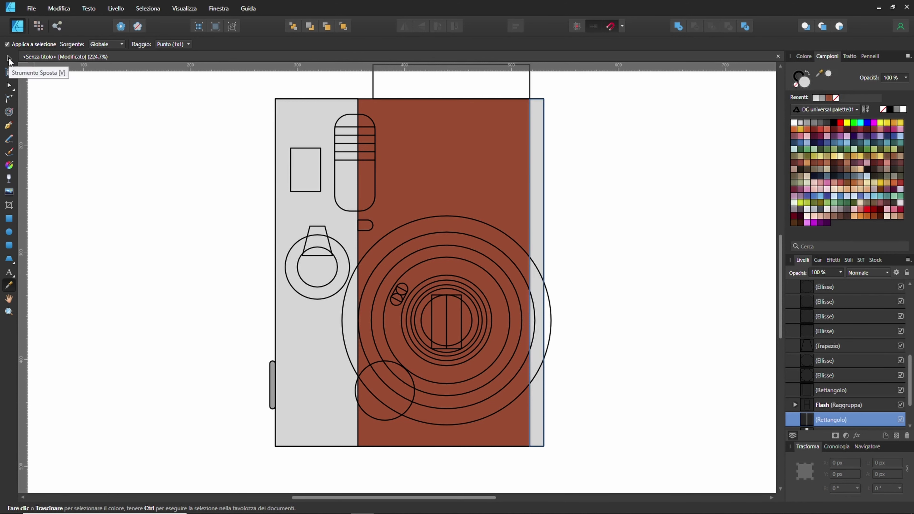
left_click(9, 58)
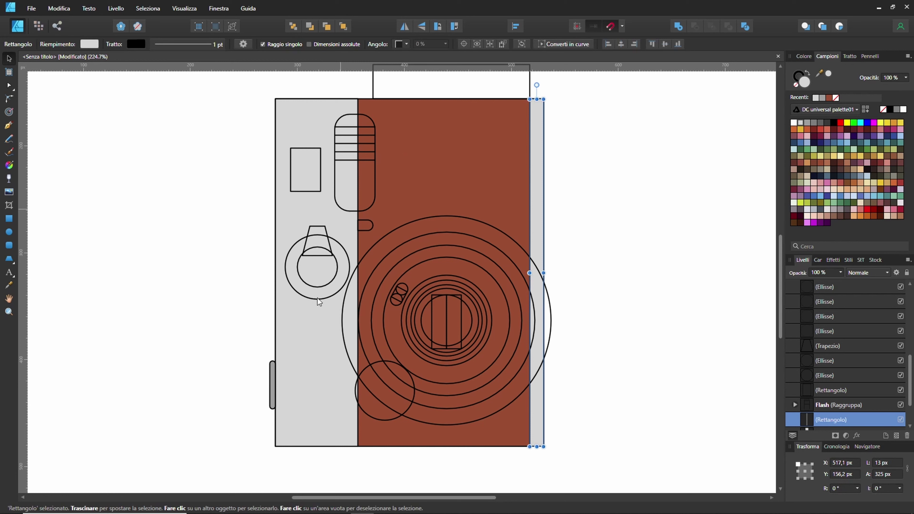
Fill the small upper-left rectangle dark grey.
left_click(309, 149)
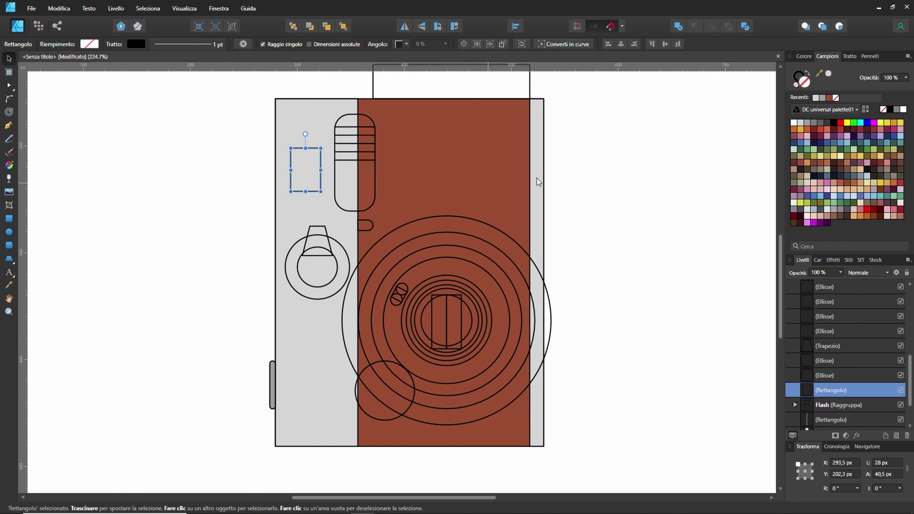
left_click(827, 125)
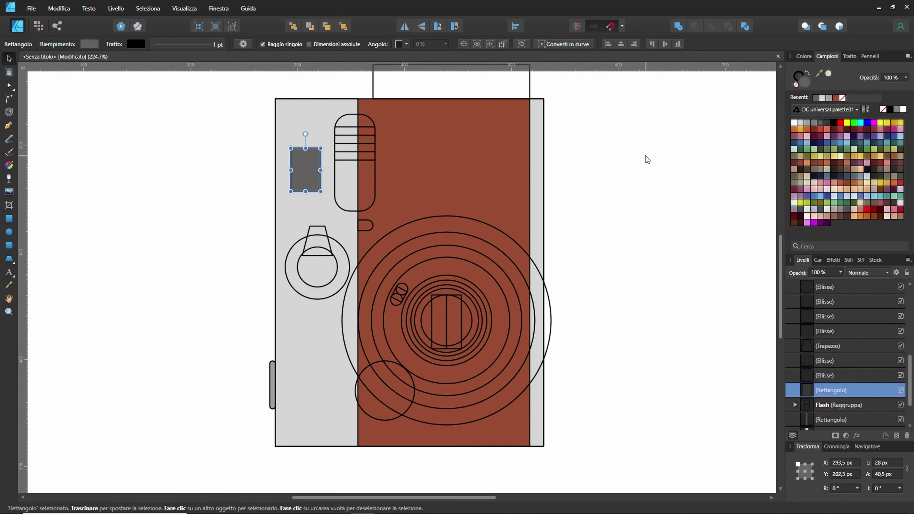
left_click(644, 158)
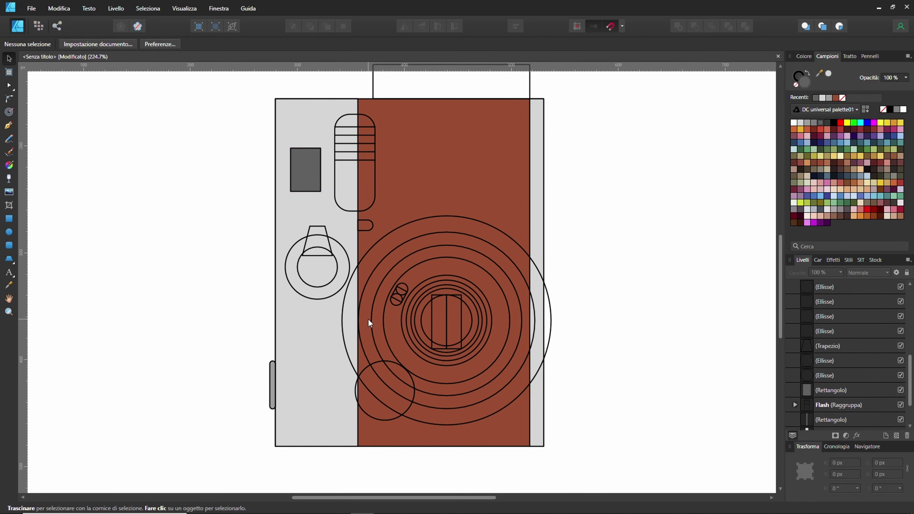
Fill the flash curve inside the Flash group with pale cream.
scroll(373, 136, "up", 2)
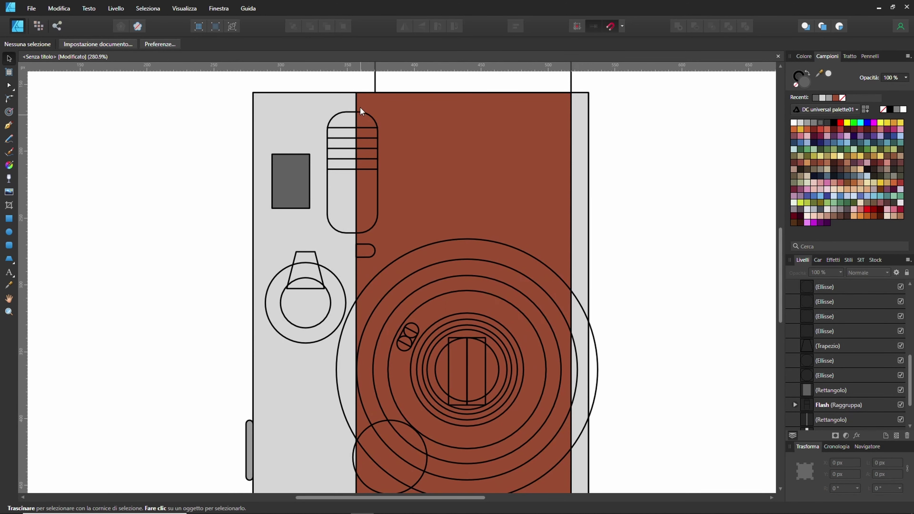
left_click(361, 116)
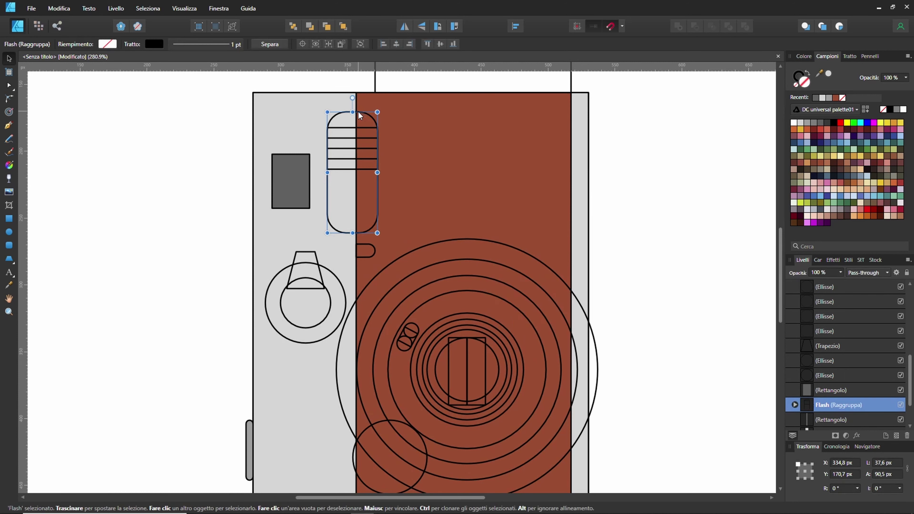
scroll(797, 344, "down", 2)
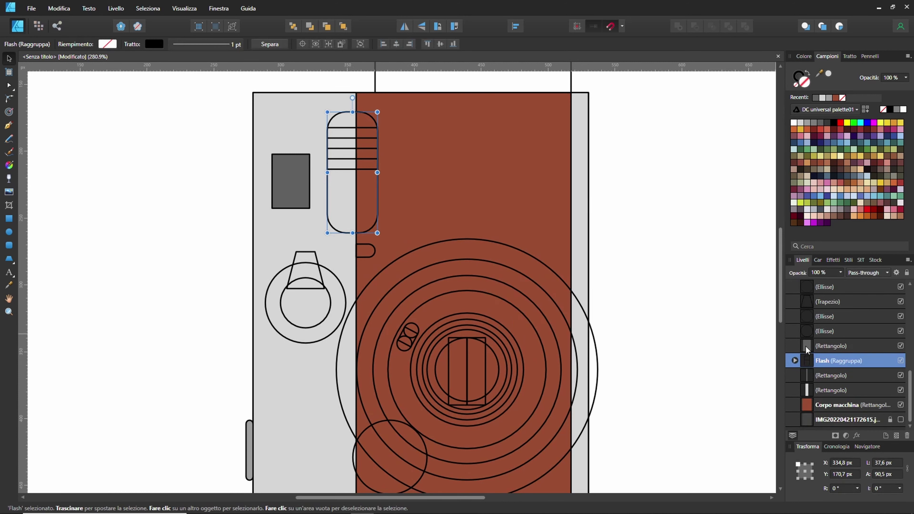
left_click(795, 361)
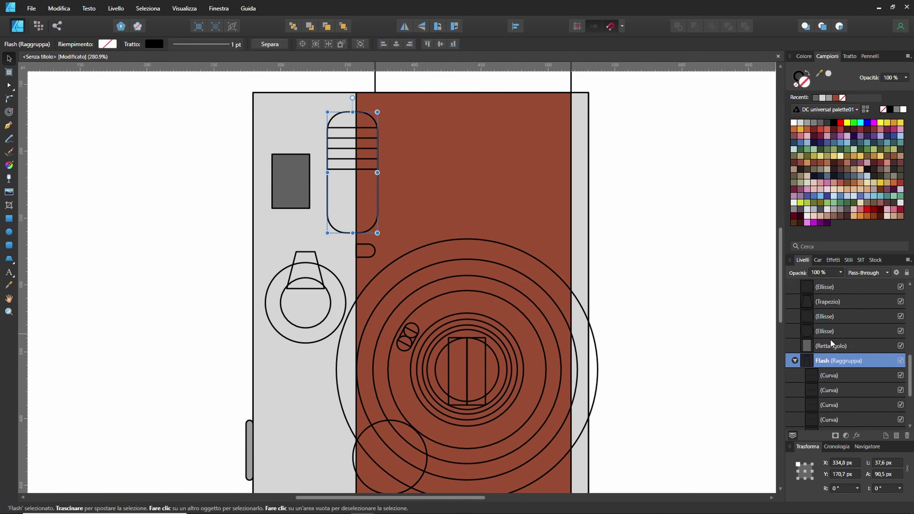
scroll(840, 391, "down", 3)
scroll(835, 333, "up", 2)
scroll(834, 387, "up", 2)
scroll(827, 360, "down", 2)
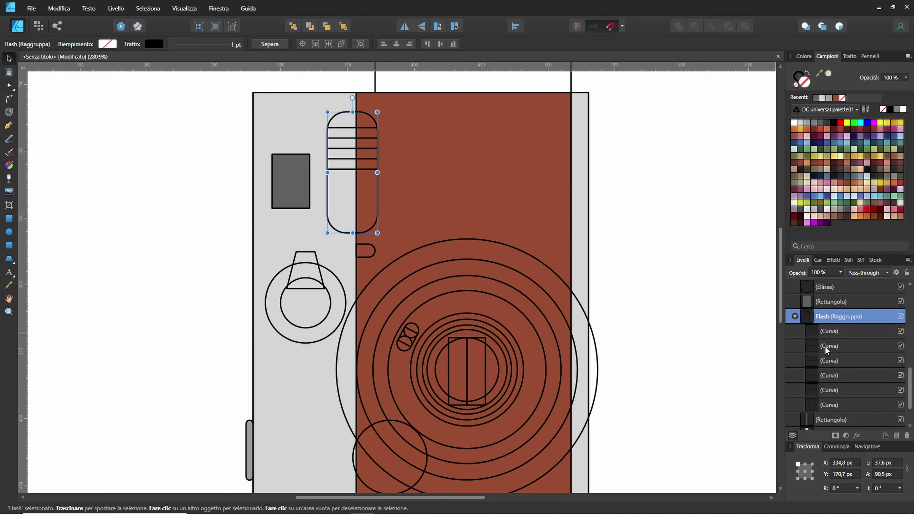
scroll(826, 346, "down", 3)
left_click(822, 361)
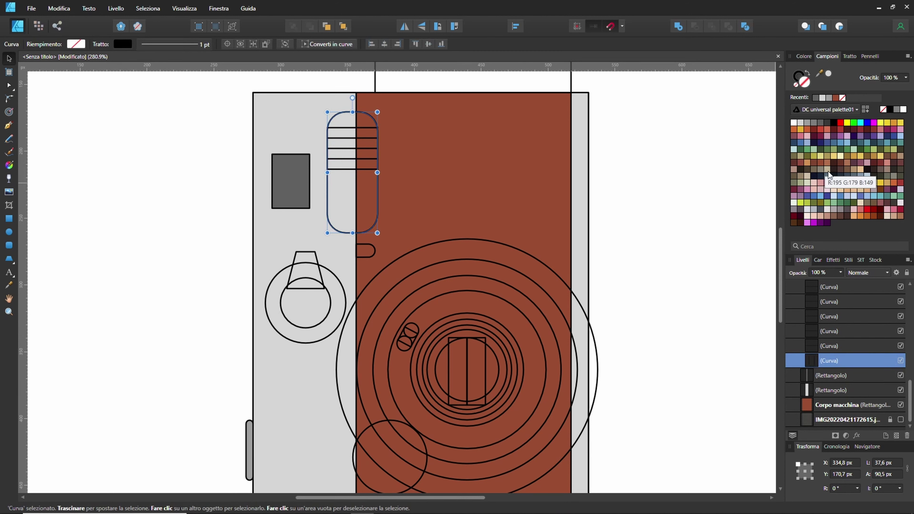
left_click(839, 157)
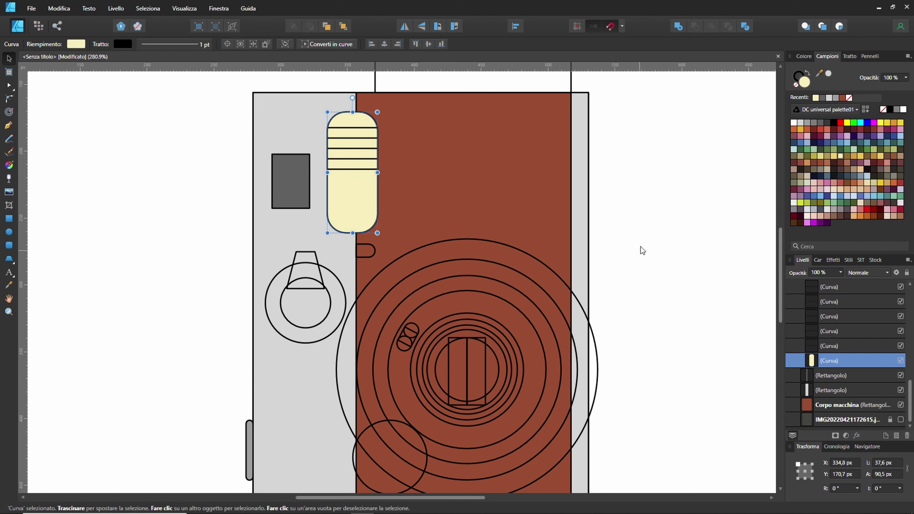
left_click(684, 214)
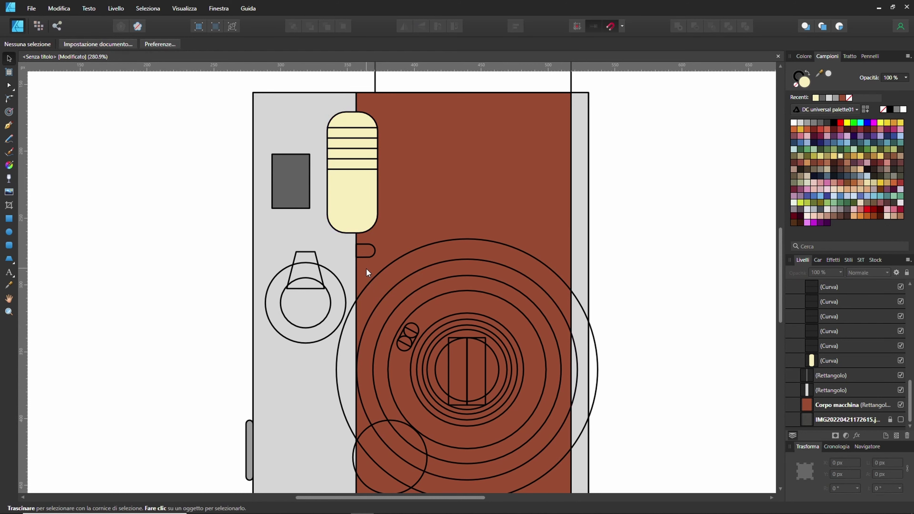
Fill the small rounded tab below the flash with red.
scroll(367, 268, "up", 1)
left_click(365, 238)
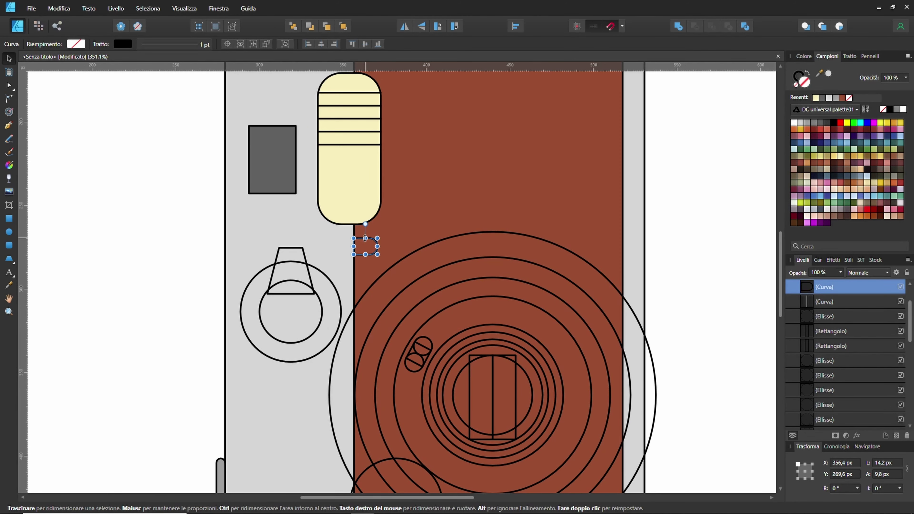
left_click(867, 208)
left_click(700, 181)
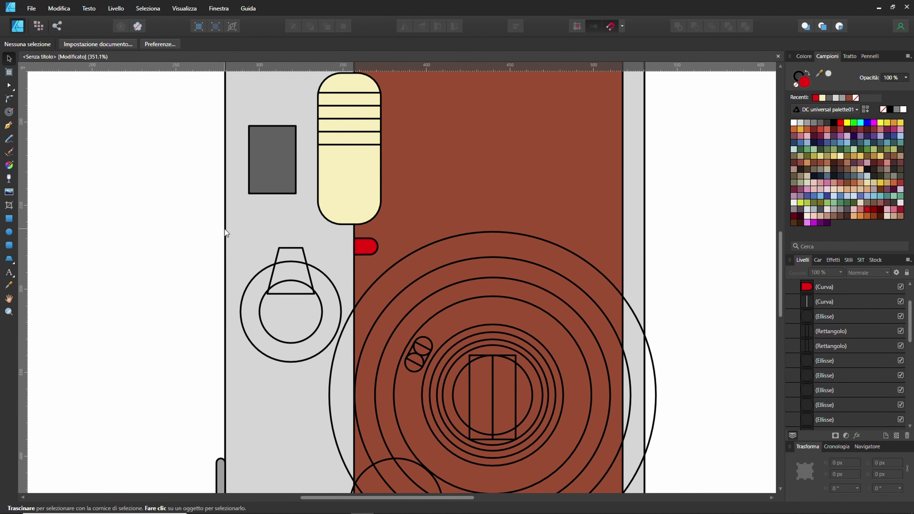
scroll(239, 301, "up", 1)
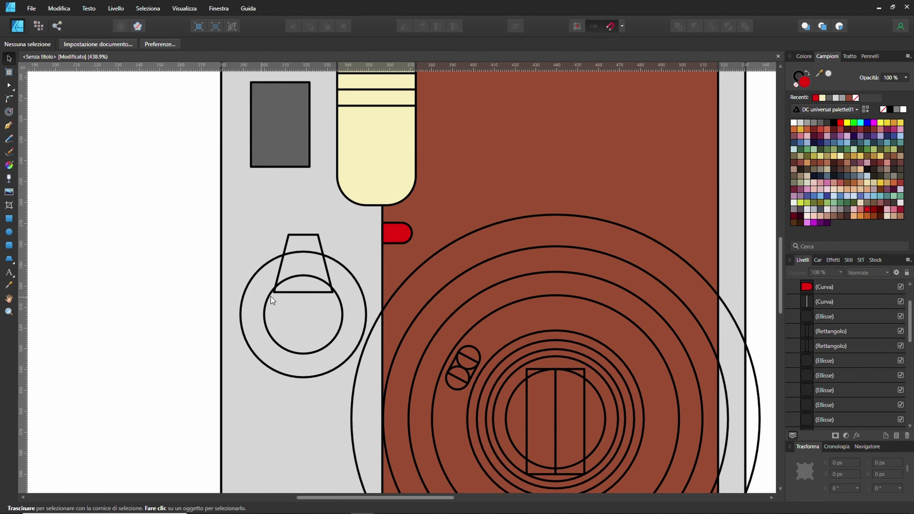
Fill the knob's inner and outer circles with light grey shades.
left_click(269, 299)
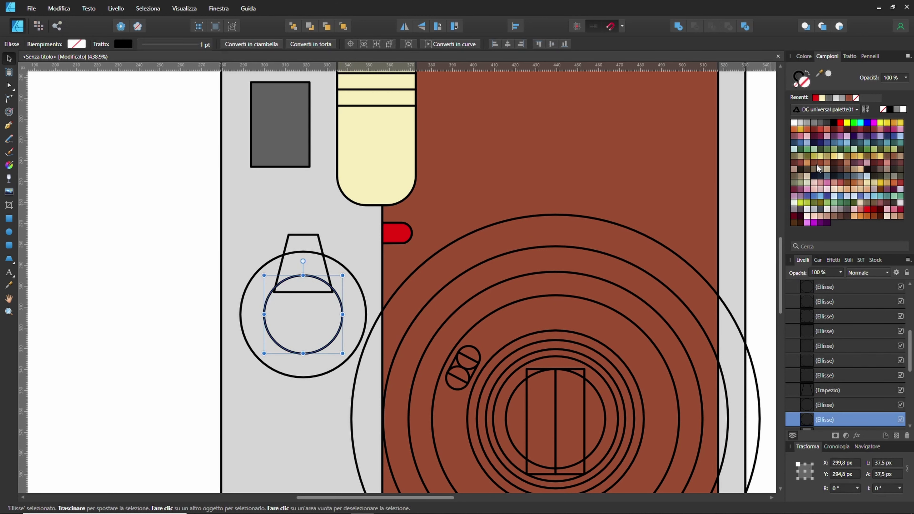
left_click(820, 124)
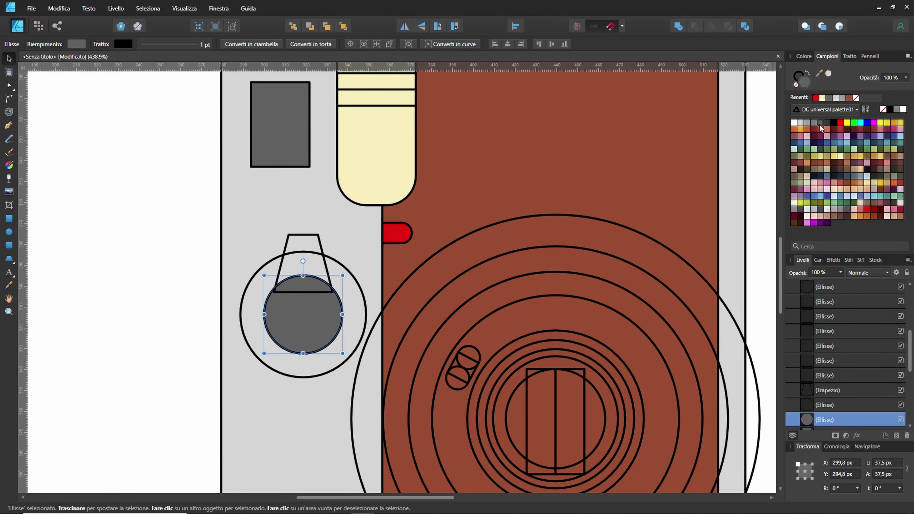
left_click(814, 123)
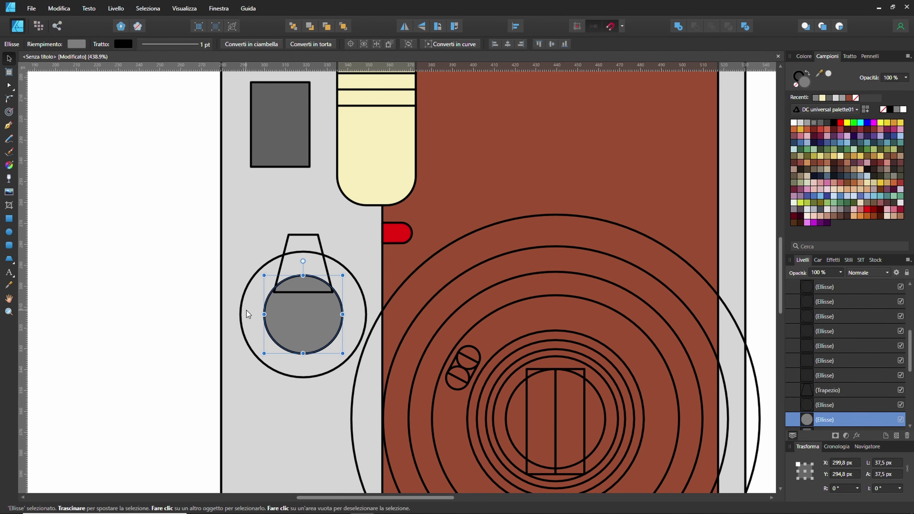
scroll(246, 310, "up", 1)
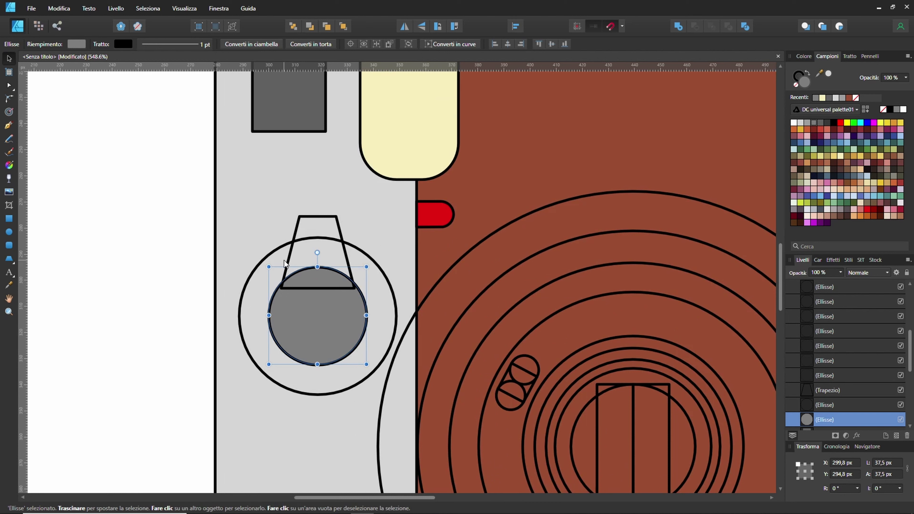
left_click(279, 252)
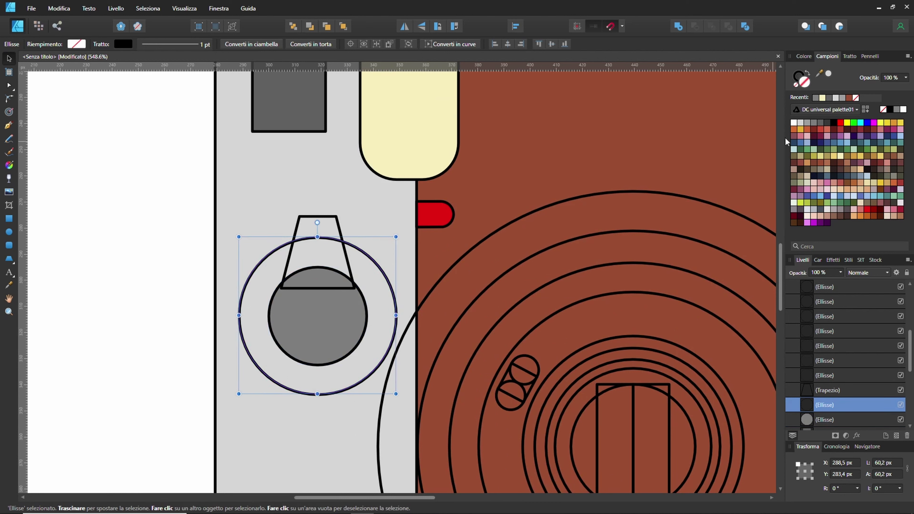
left_click(813, 123)
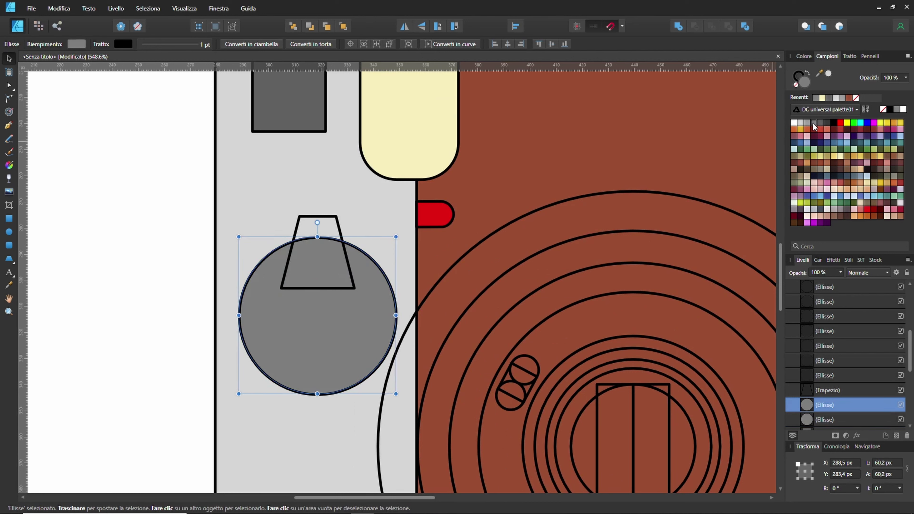
left_click(808, 123)
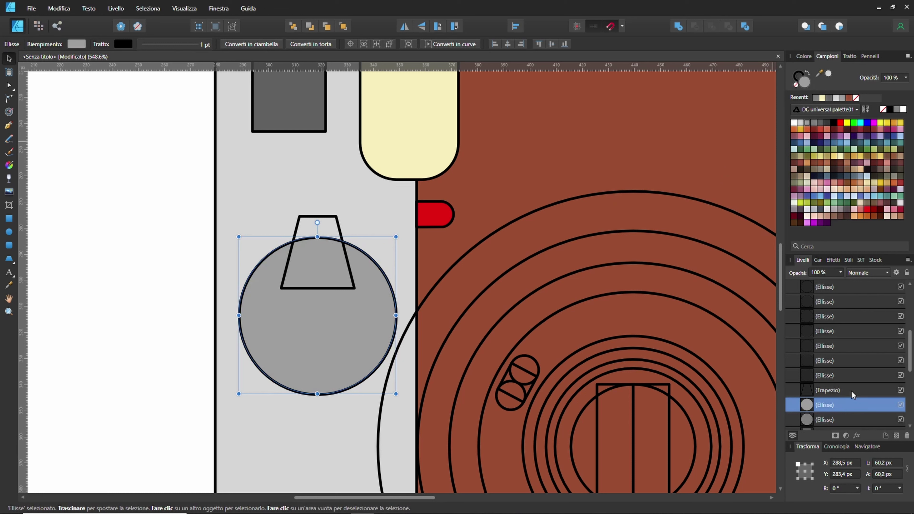
Fill the trapezoid grey and stack it between the outer and inner knob circles.
scroll(809, 385, "down", 1)
left_click(818, 376)
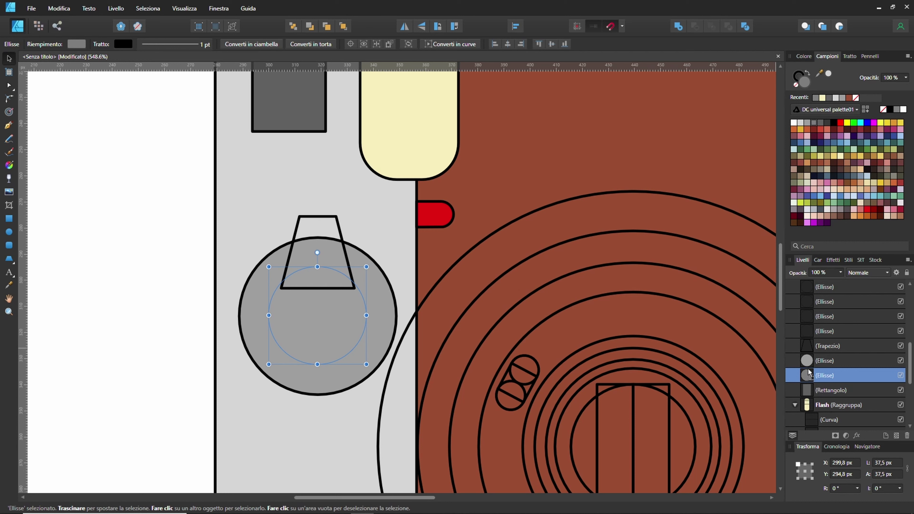
left_click_drag(809, 378, 809, 361)
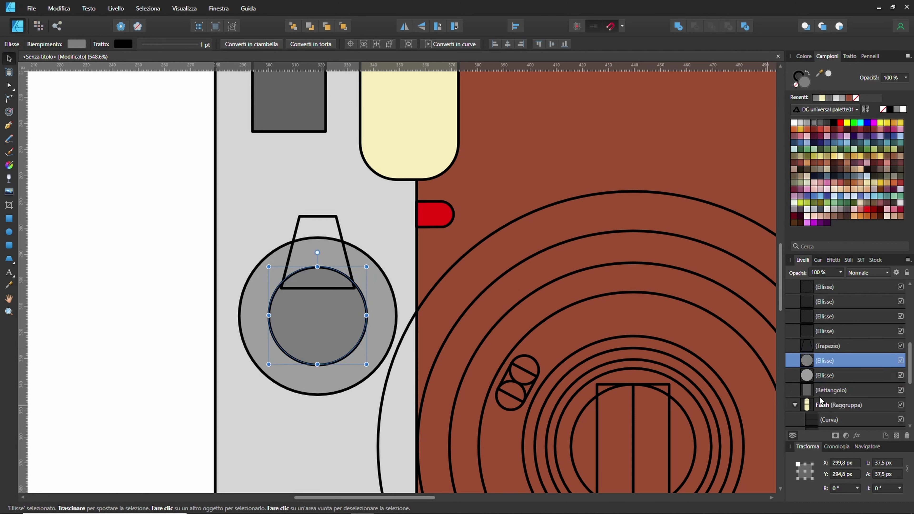
left_click(818, 344)
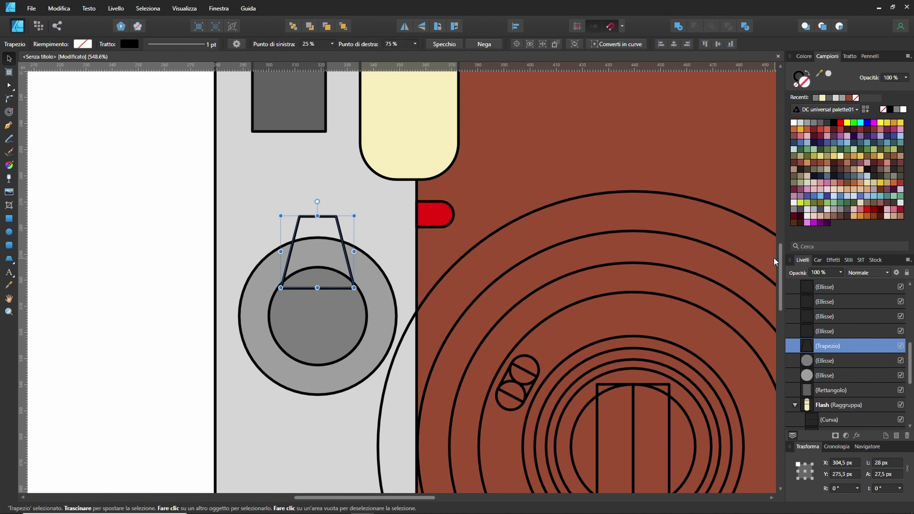
left_click(808, 122)
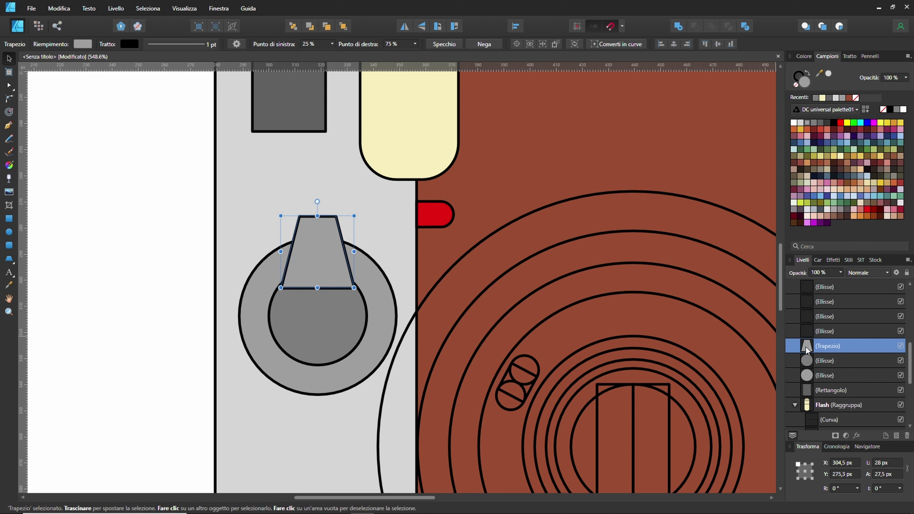
left_click_drag(806, 348, 807, 368)
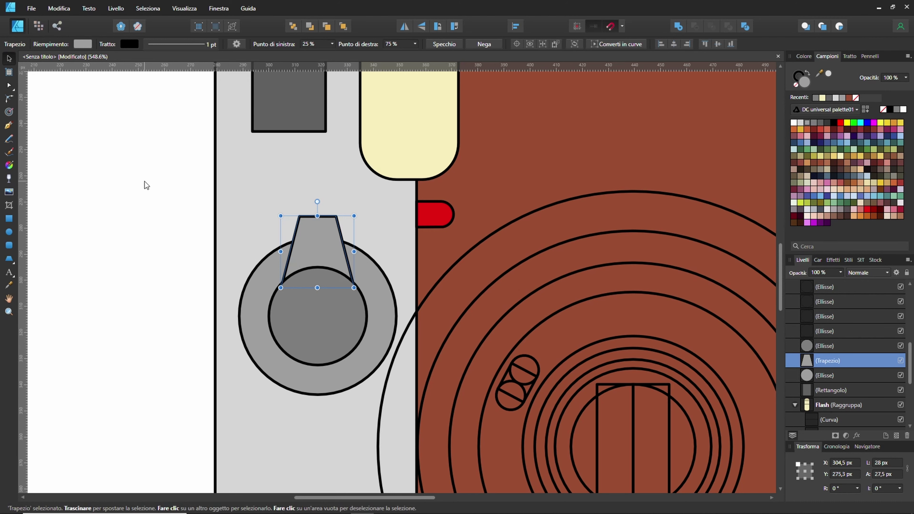
left_click(169, 183)
scroll(94, 274, "down", 5)
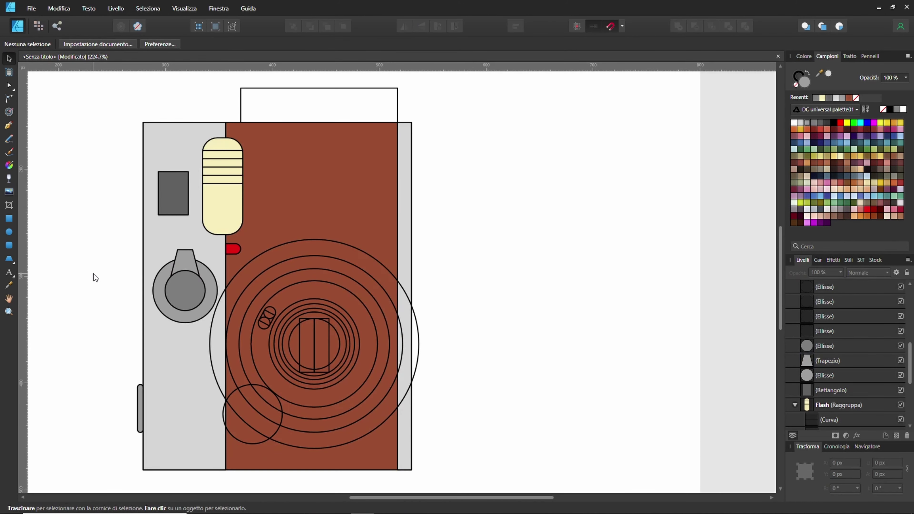
scroll(93, 274, "up", 5)
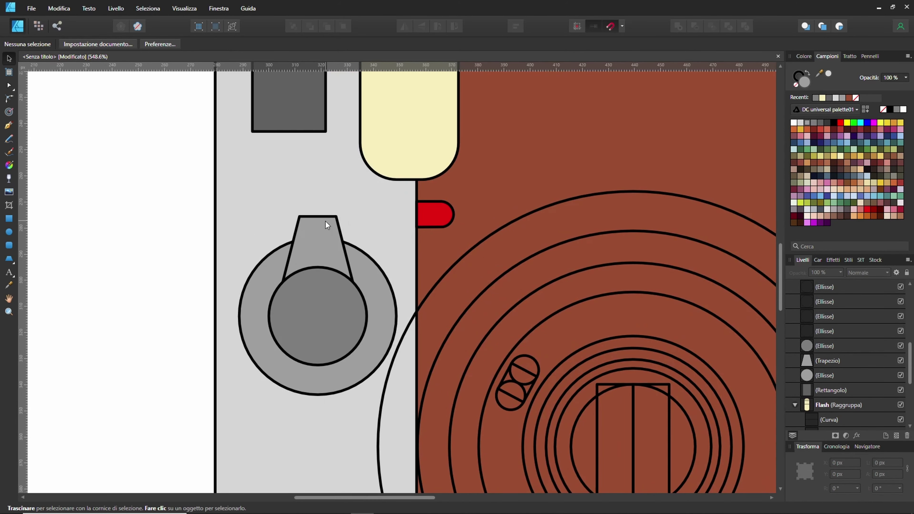
Lighten the trapezoid's grey fill slightly on the Colour wheel.
left_click(326, 223)
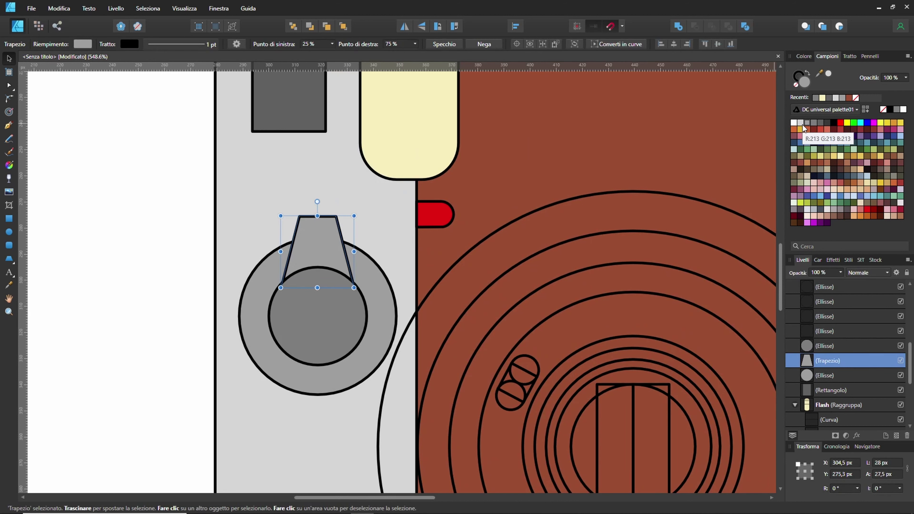
left_click(800, 57)
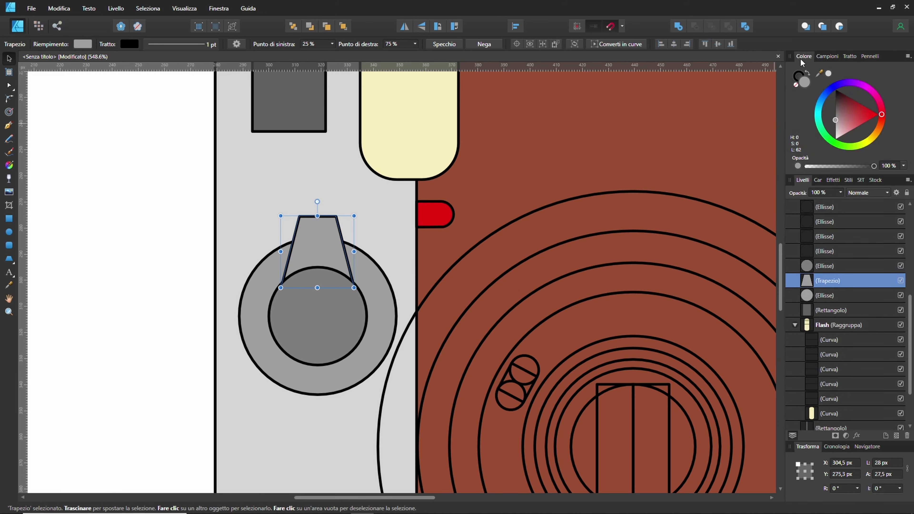
left_click(835, 120)
left_click_drag(836, 122, 834, 124)
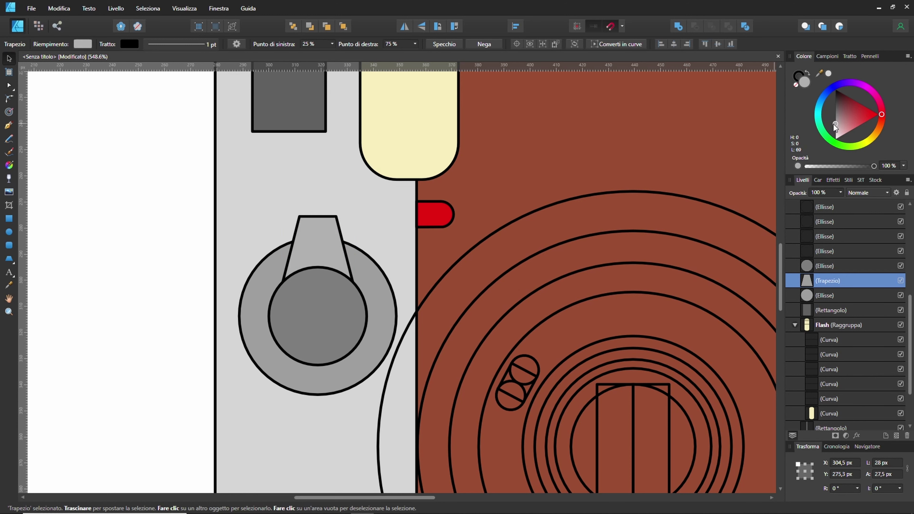
left_click(177, 173)
scroll(177, 172, "down", 3)
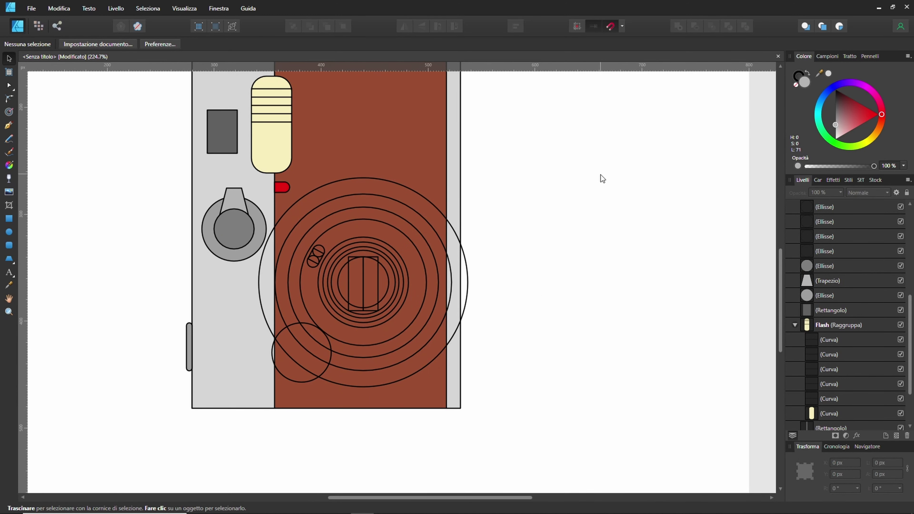
Fill the outermost lens circle with grey.
left_click_drag(601, 177, 625, 246)
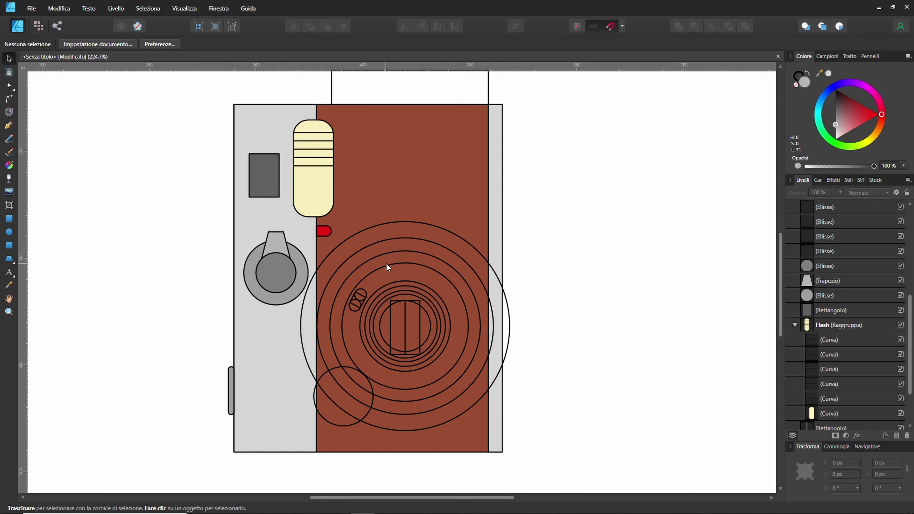
left_click(365, 235)
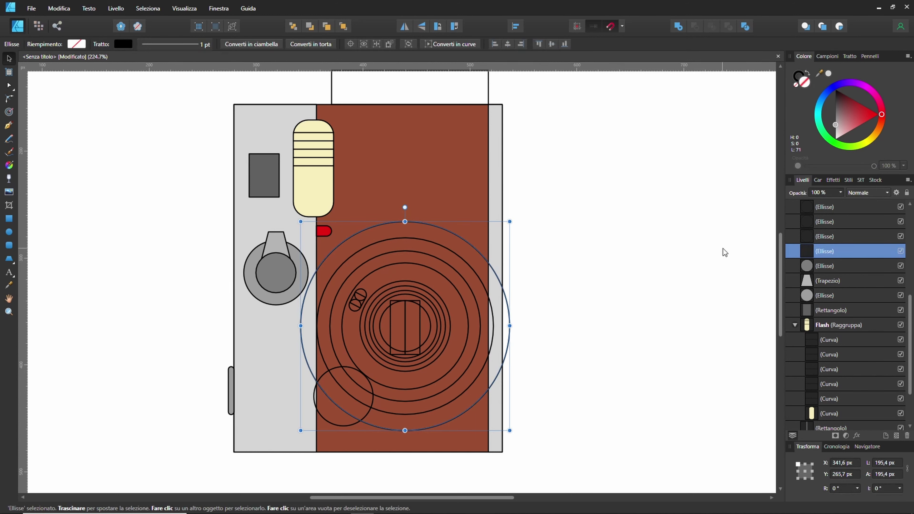
left_click(821, 58)
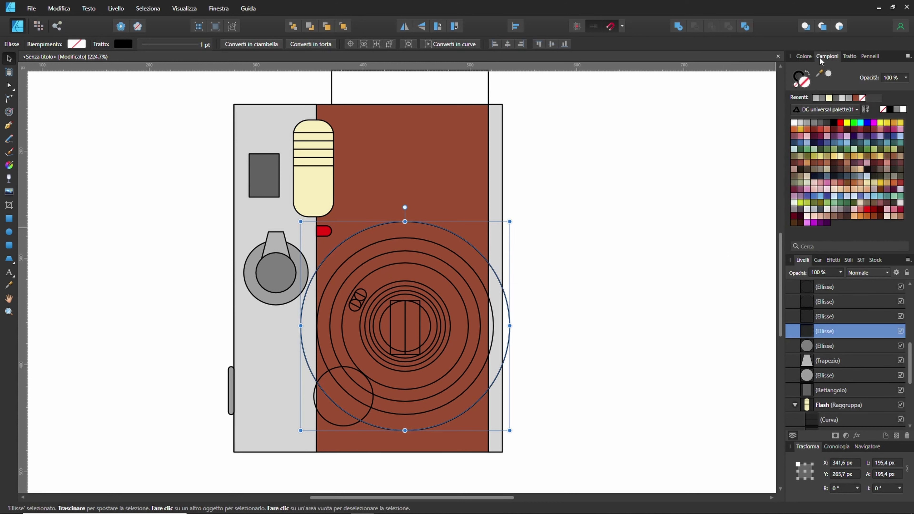
left_click(808, 126)
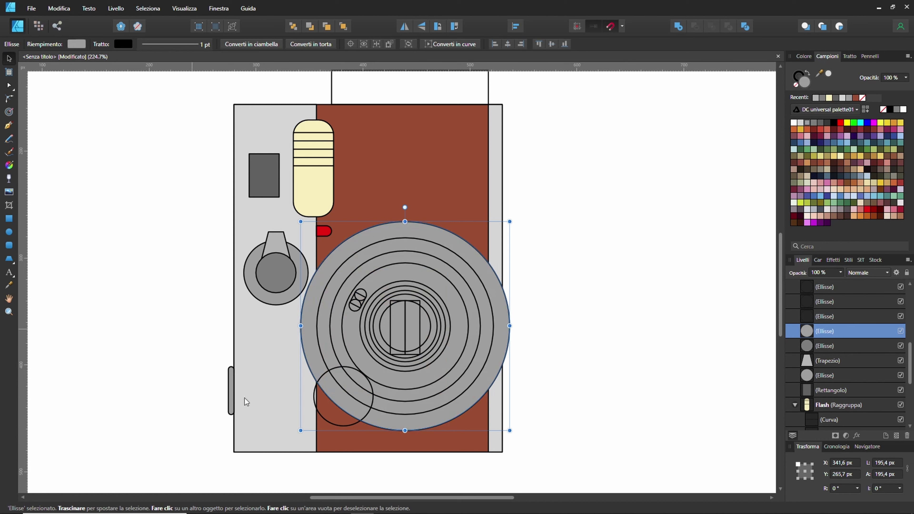
Fill the next inner lens ring with dark grey.
left_click(369, 246)
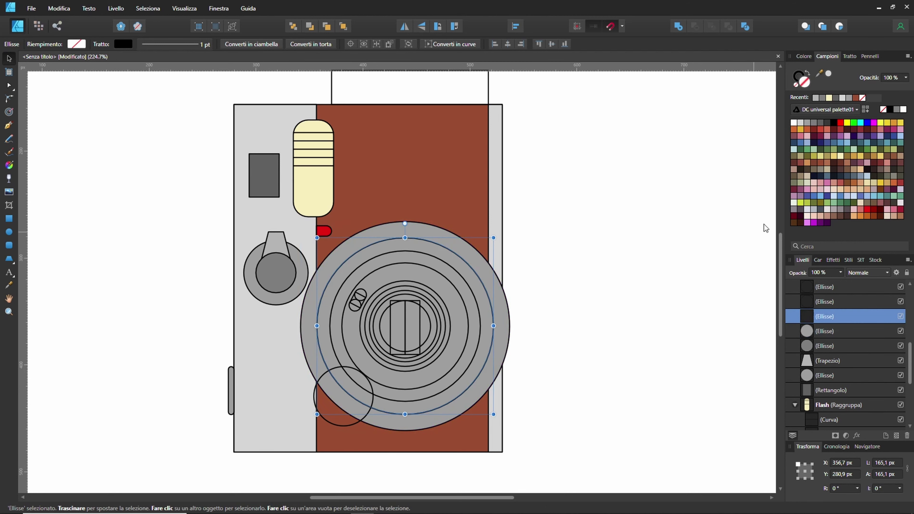
left_click(828, 123)
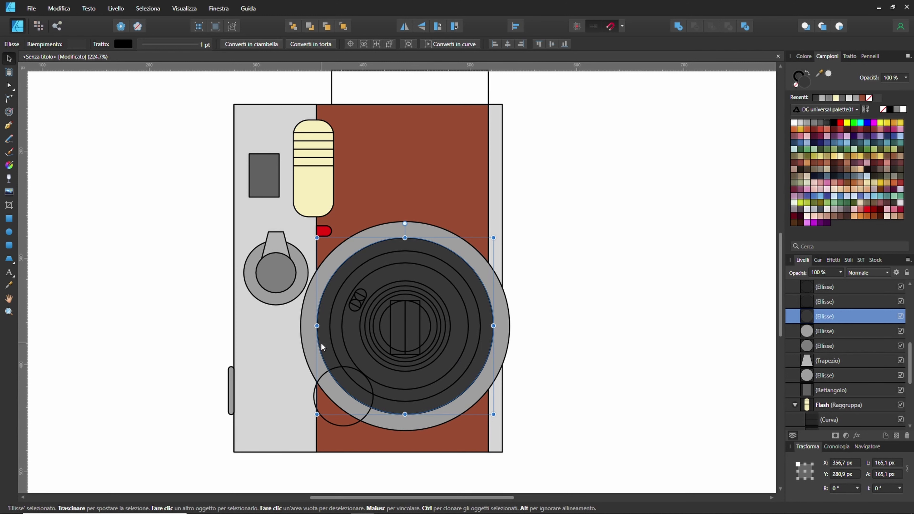
scroll(364, 412, "up", 2)
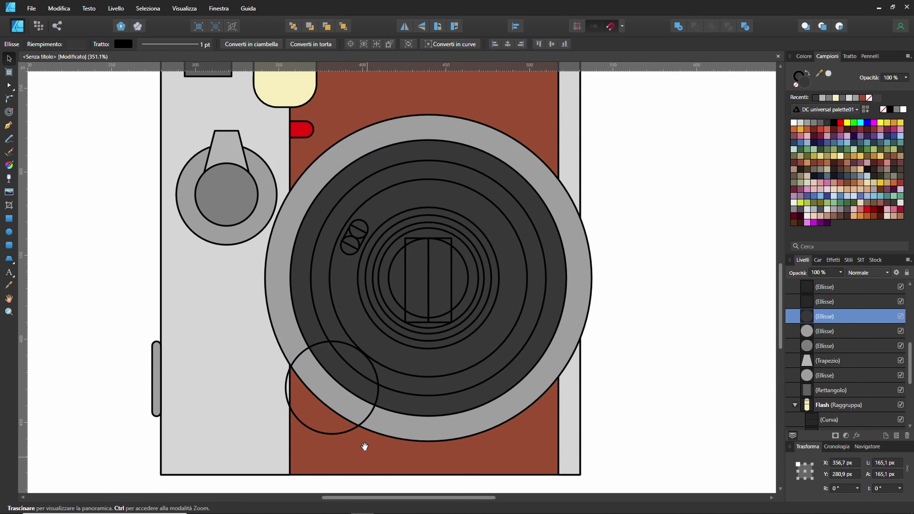
Fill the small lower-left circle with the body's brown via the Color Picker.
scroll(361, 431, "down", 3)
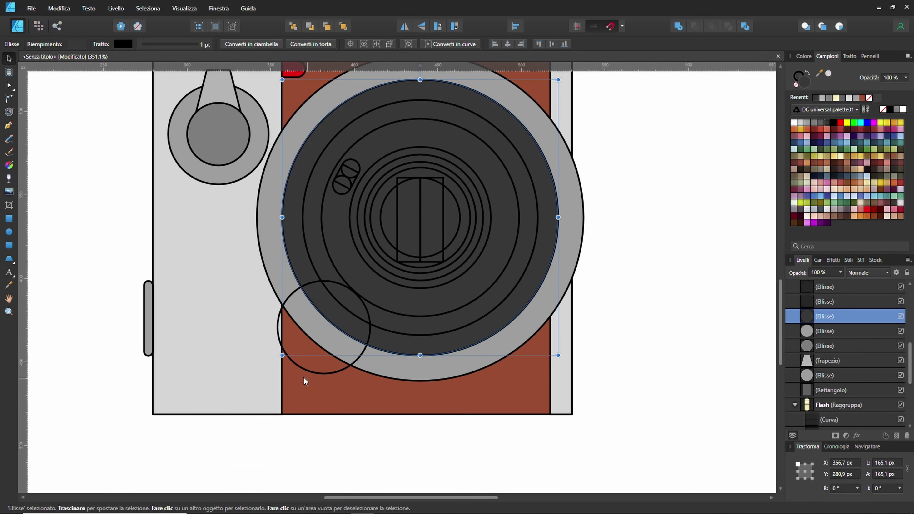
left_click(309, 370)
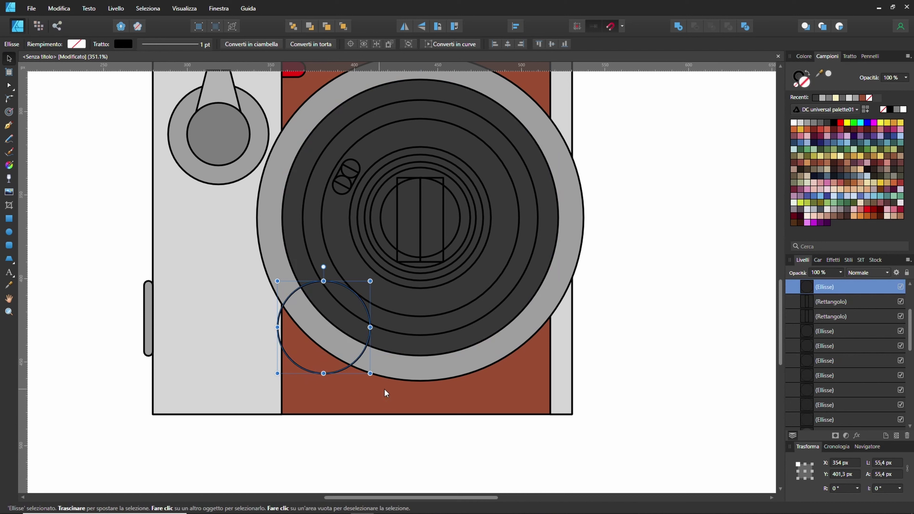
left_click(9, 286)
left_click(338, 393)
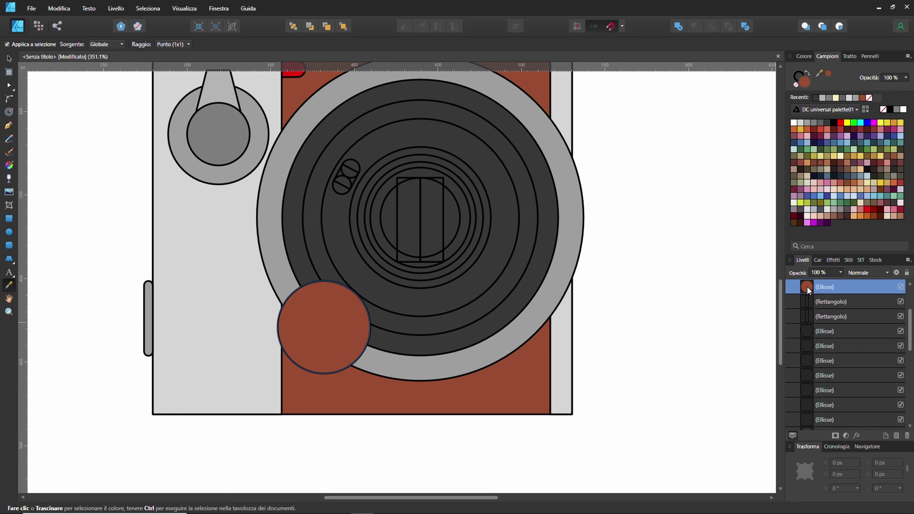
Move the brown circle's layer below the grey lens ring in the Layers panel.
left_click_drag(807, 287, 807, 382)
scroll(804, 360, "down", 2)
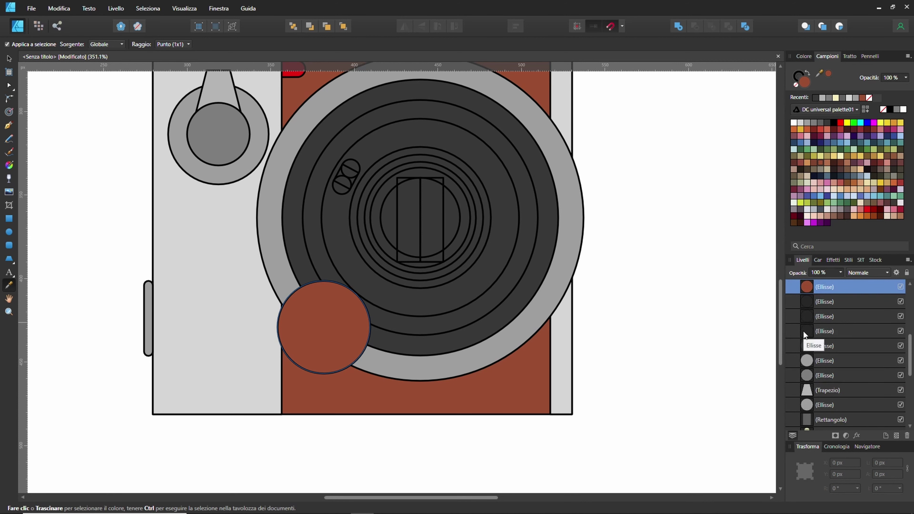
left_click_drag(808, 288, 807, 292)
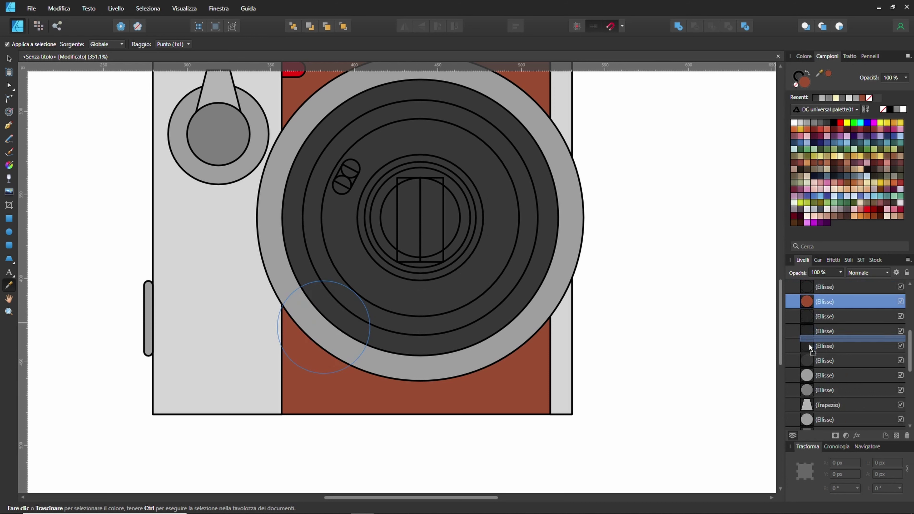
left_click_drag(809, 315, 808, 353)
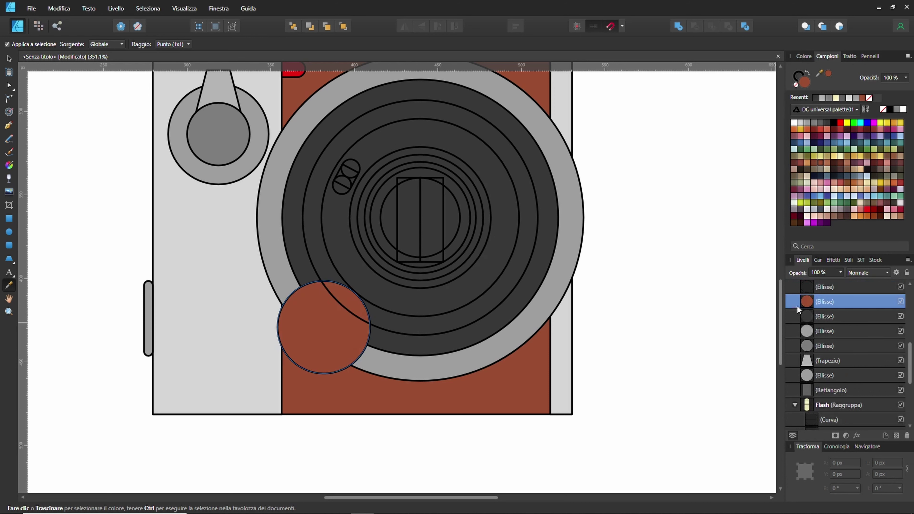
left_click_drag(804, 305, 801, 375)
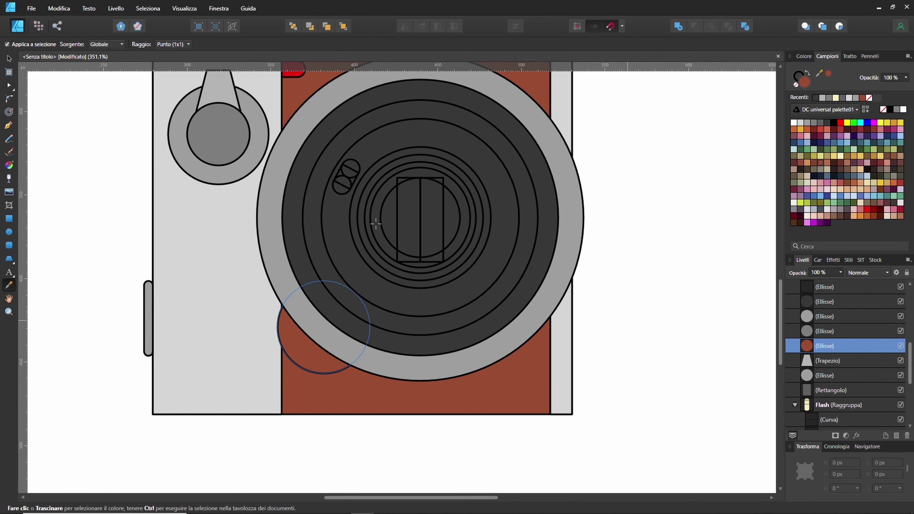
left_click(9, 58)
left_click(148, 183)
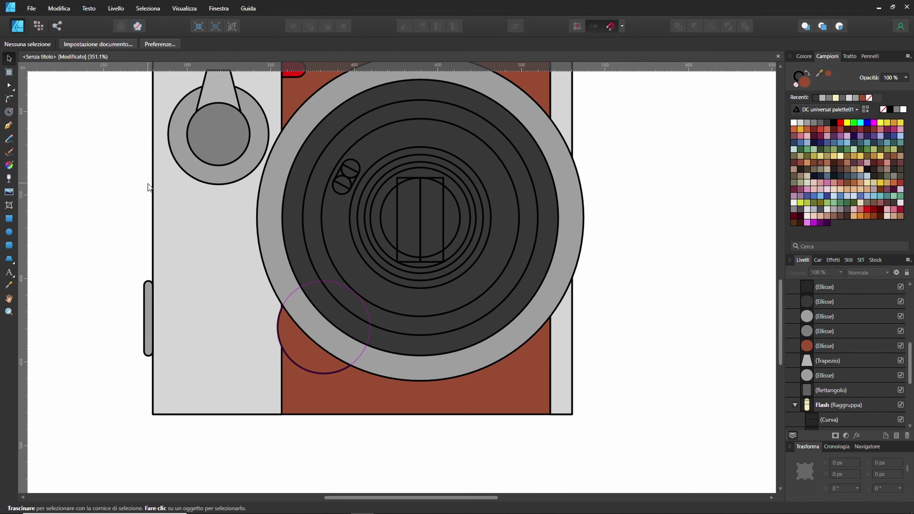
Fill an inner lens ellipse dark grey and slightly lighten the larger dark ellipse.
scroll(148, 184, "down", 2)
scroll(147, 188, "down", 1)
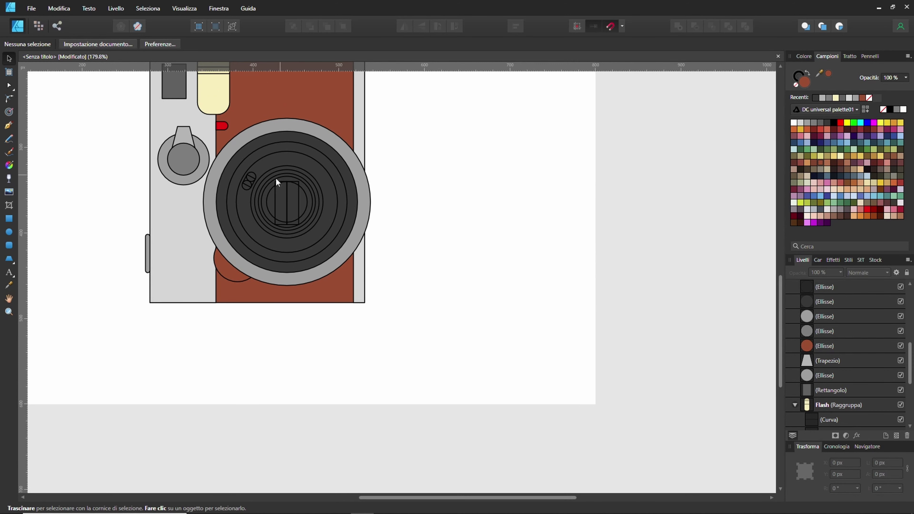
scroll(305, 204, "down", 1)
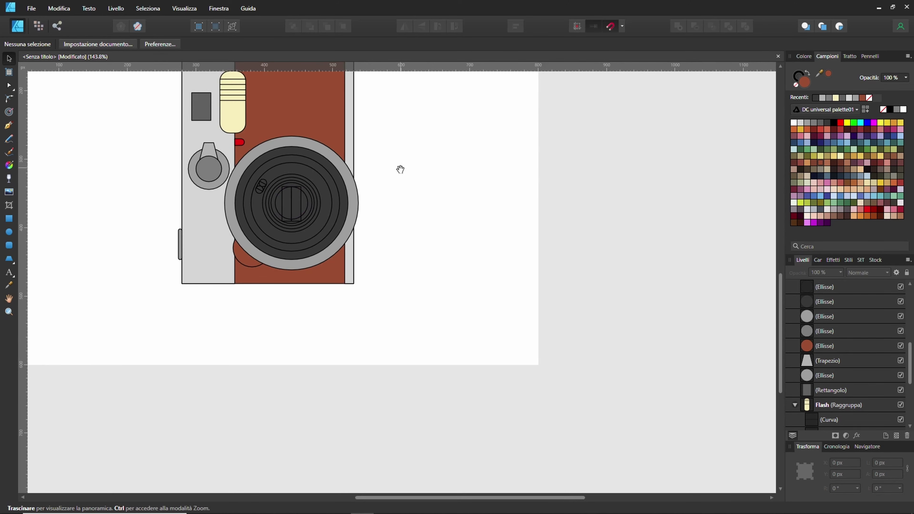
scroll(390, 277, "up", 3)
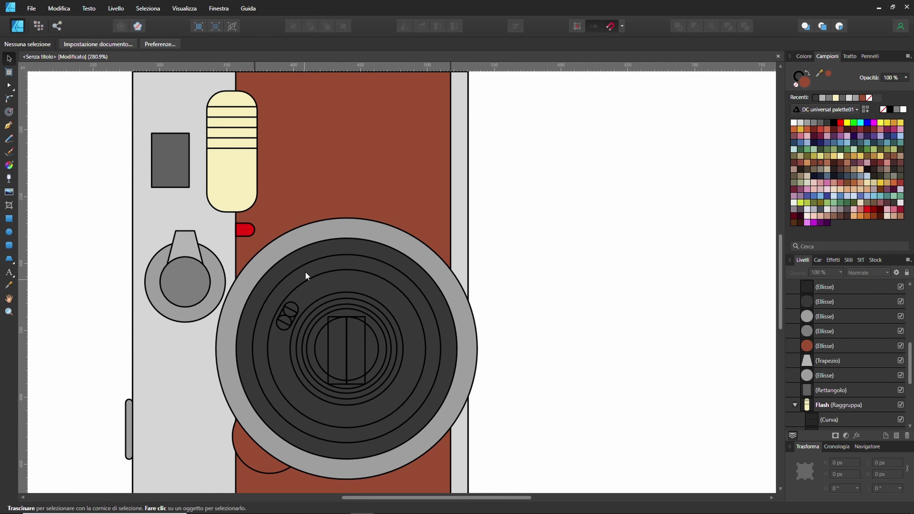
left_click(325, 260)
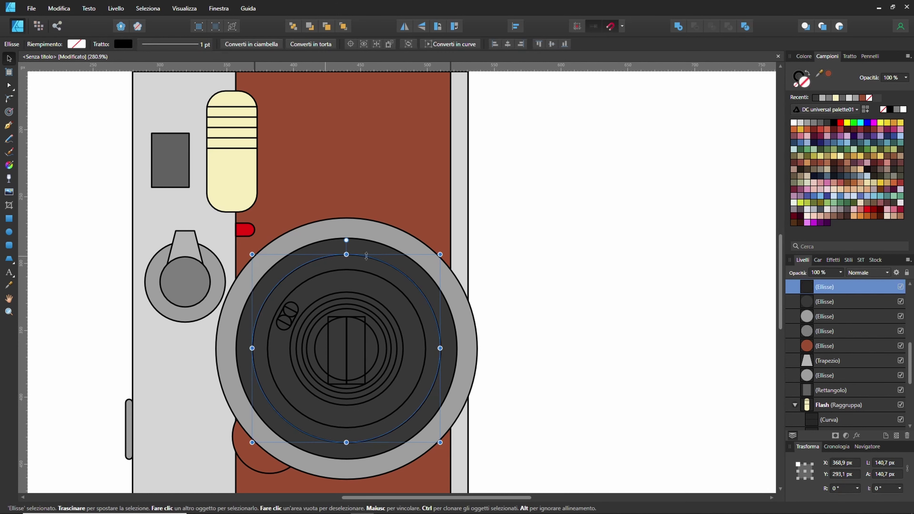
left_click(826, 123)
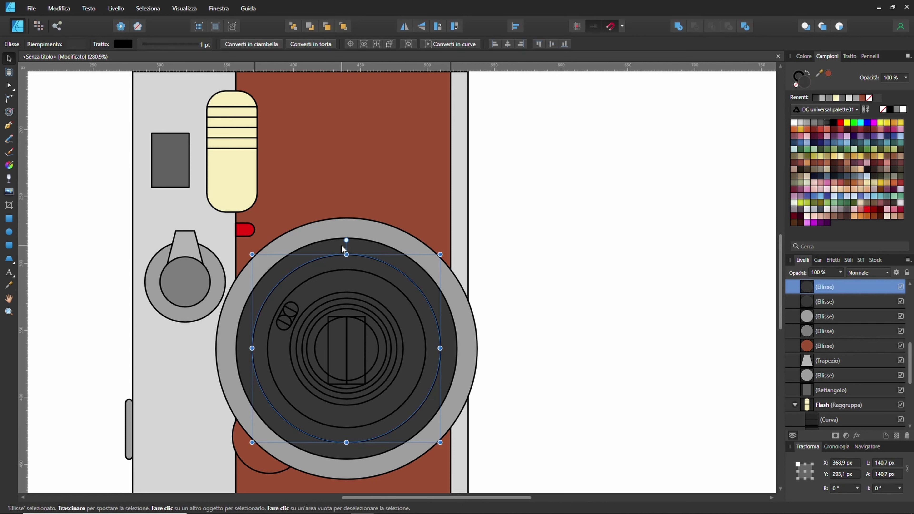
left_click(332, 239)
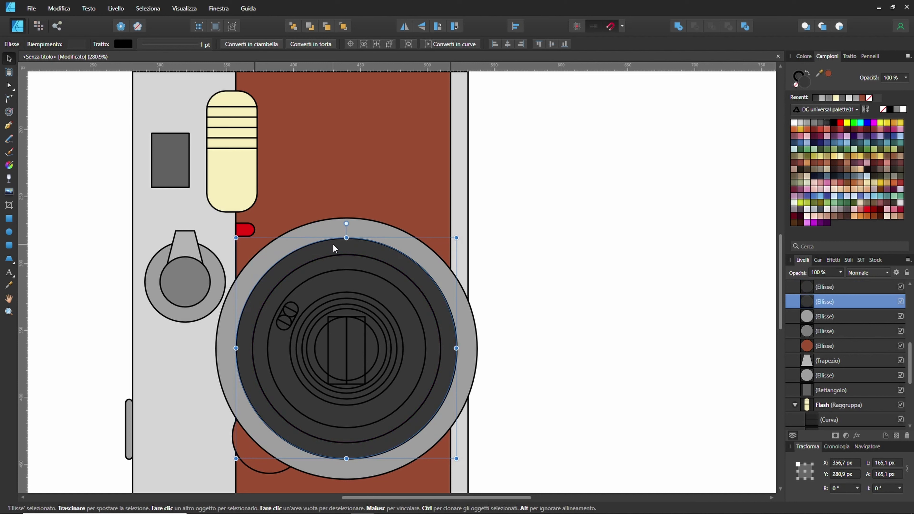
left_click(803, 56)
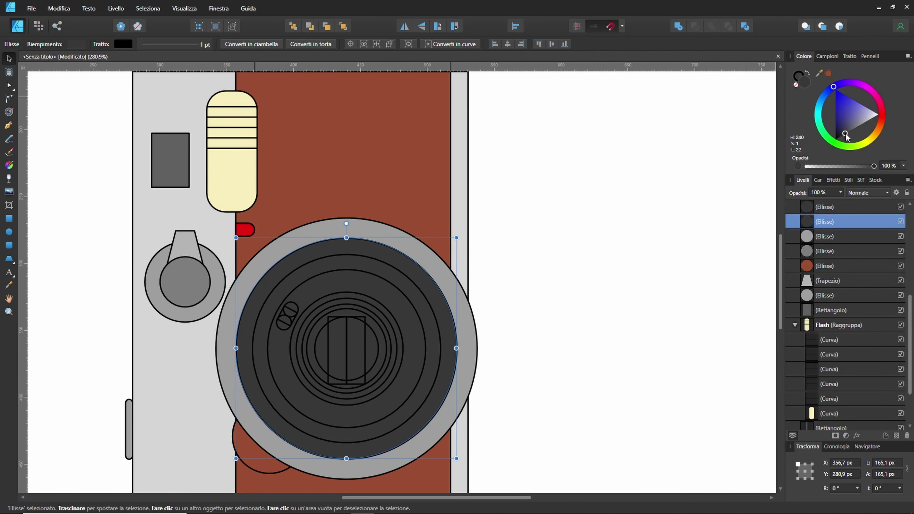
left_click_drag(845, 132, 847, 133)
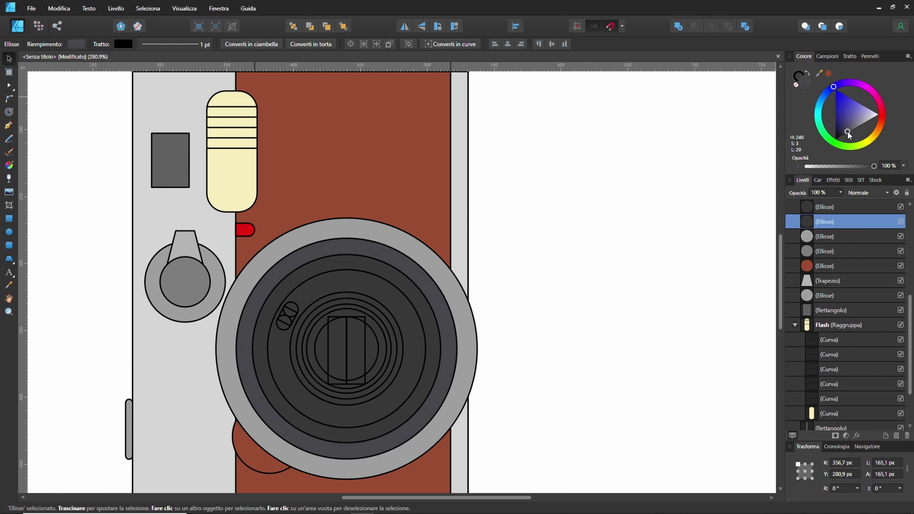
Sample the lens greys into the inner circle and the next unfilled ring.
left_click(314, 259)
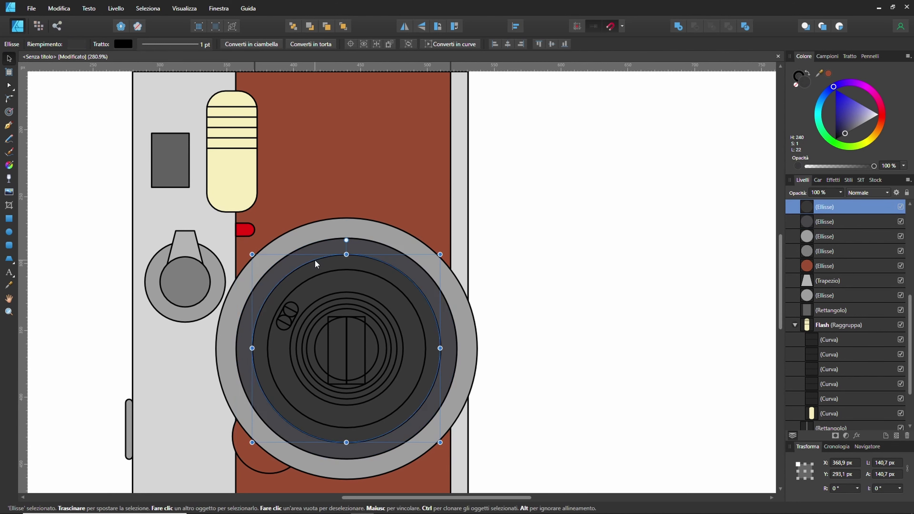
left_click(9, 285)
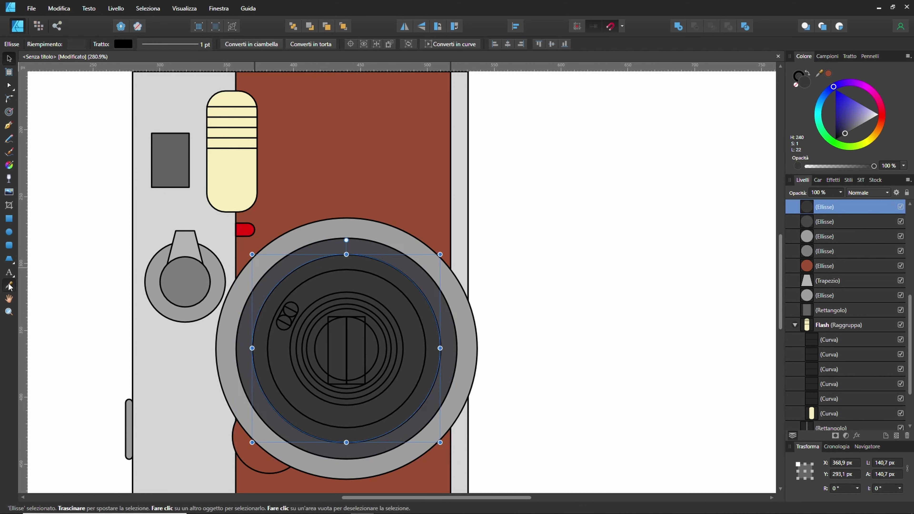
left_click(309, 255)
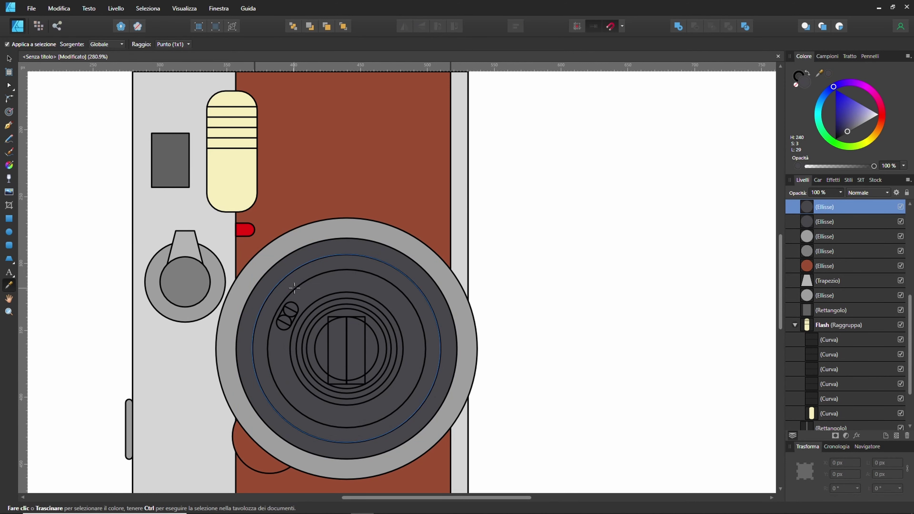
key("v")
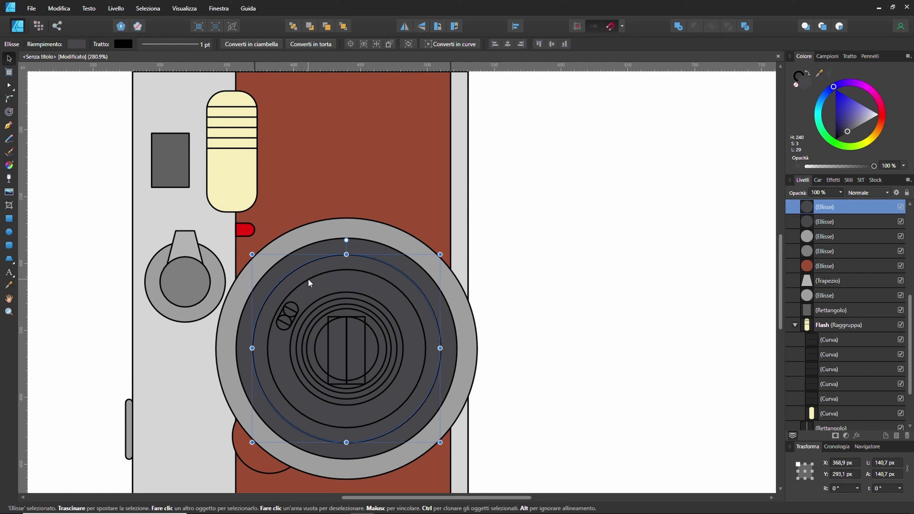
key("ctrl+v")
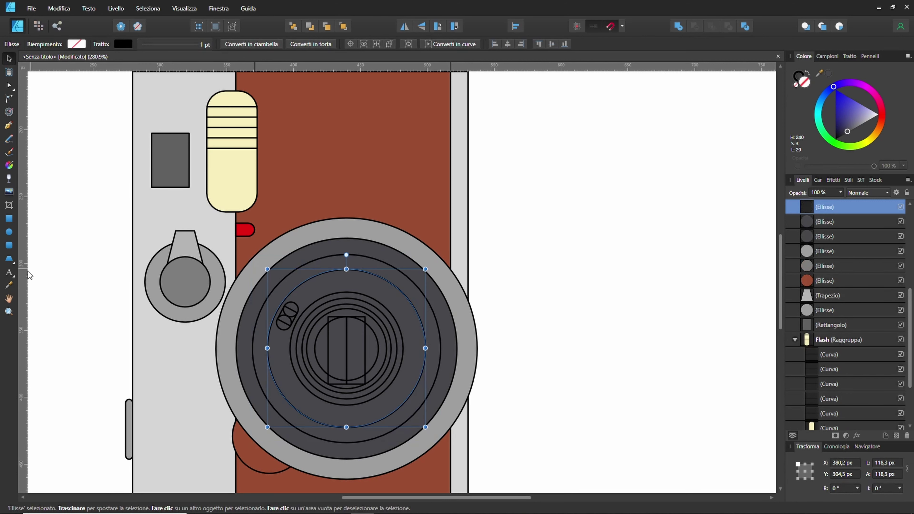
left_click(9, 285)
left_click(325, 289)
key("v")
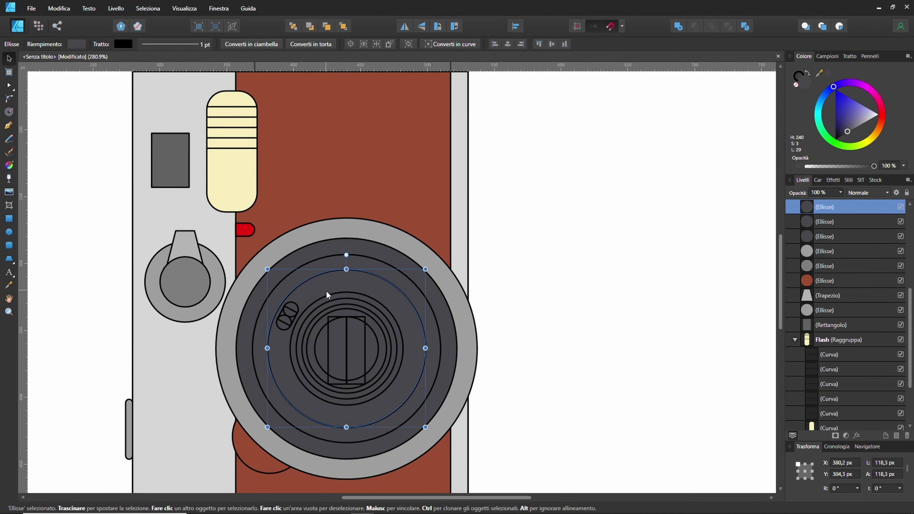
Recolour the small double-circle group and centre rectangle dark grey.
key("ctrl+v")
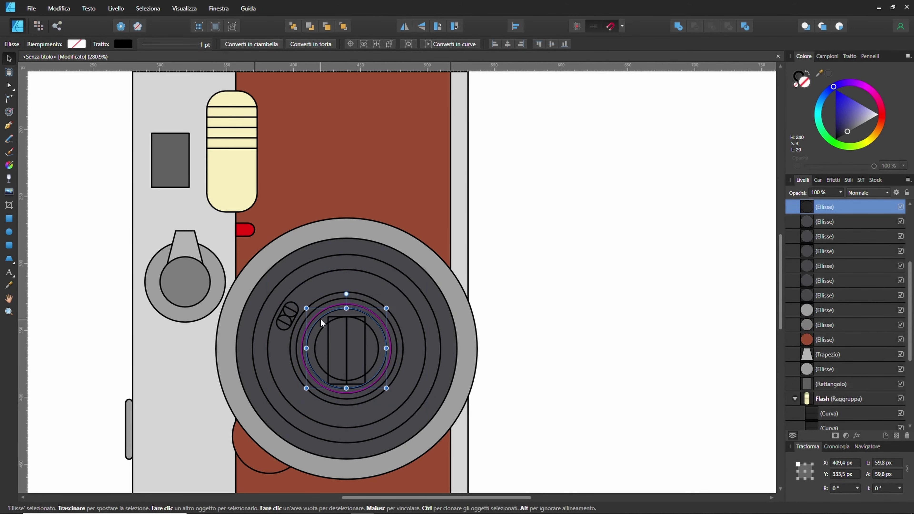
key("ctrl+v")
key("ctrl+v")
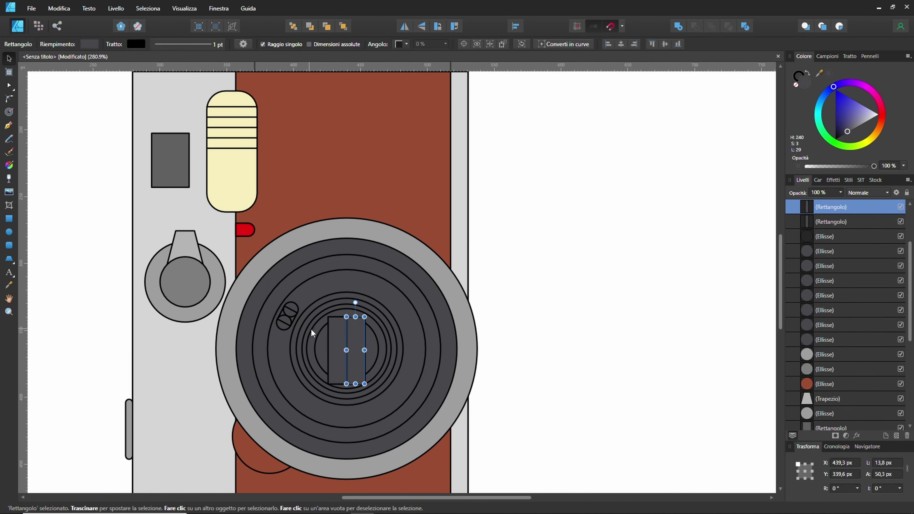
left_click(287, 315)
left_click(9, 285)
left_click(265, 288)
left_click(807, 237)
left_click(795, 222)
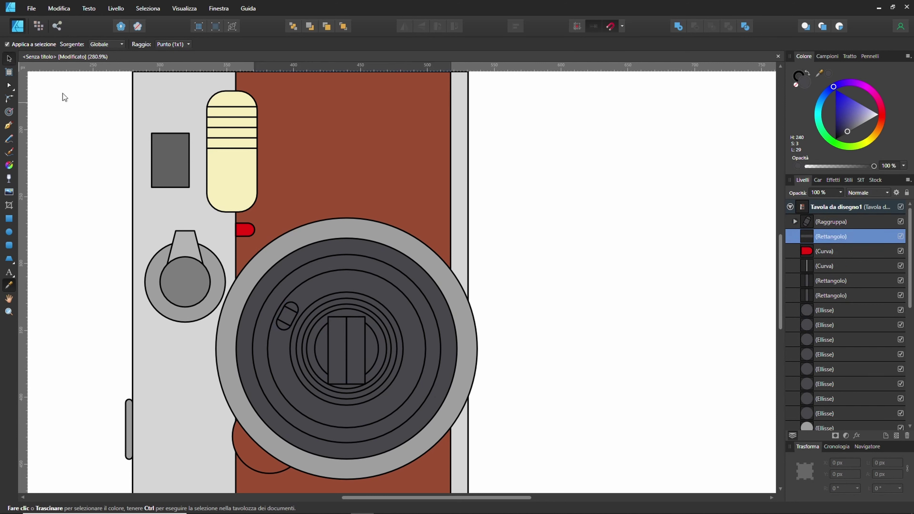
key("v")
scroll(418, 316, "down", 1)
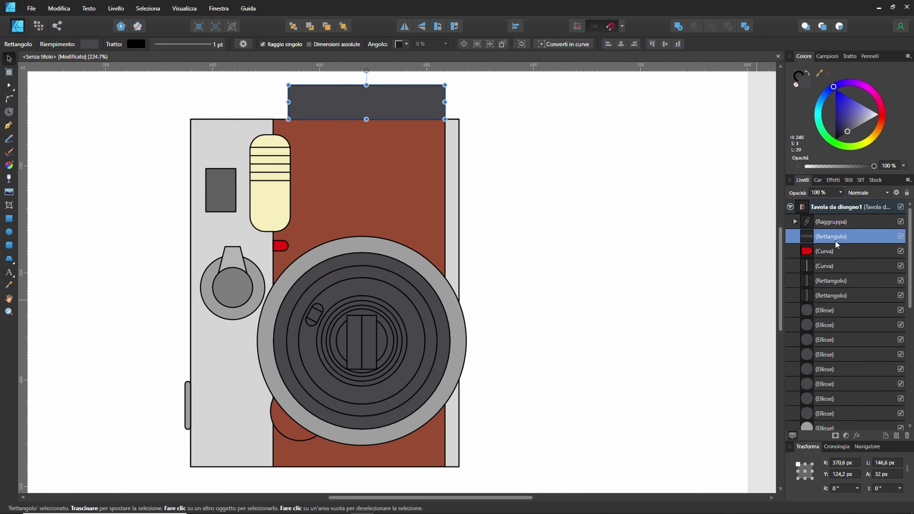
left_click(348, 256)
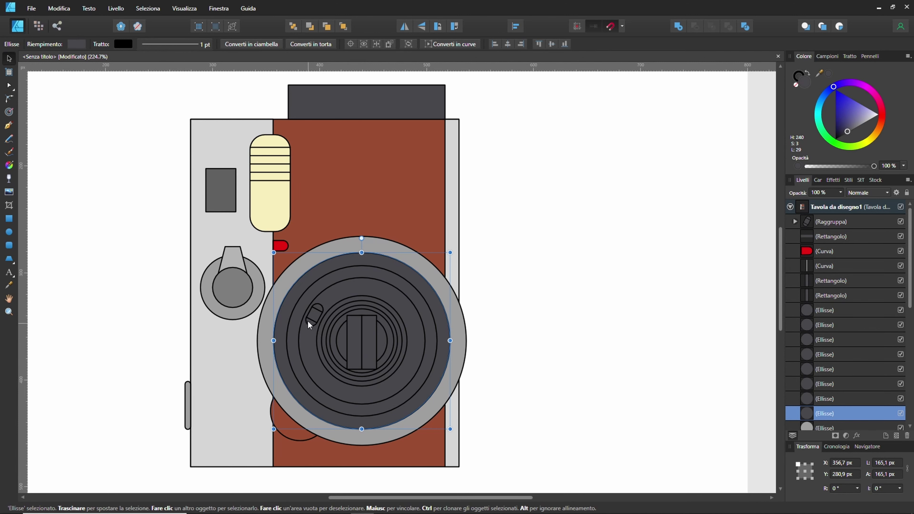
left_click(389, 368)
scroll(317, 324, "up", 3)
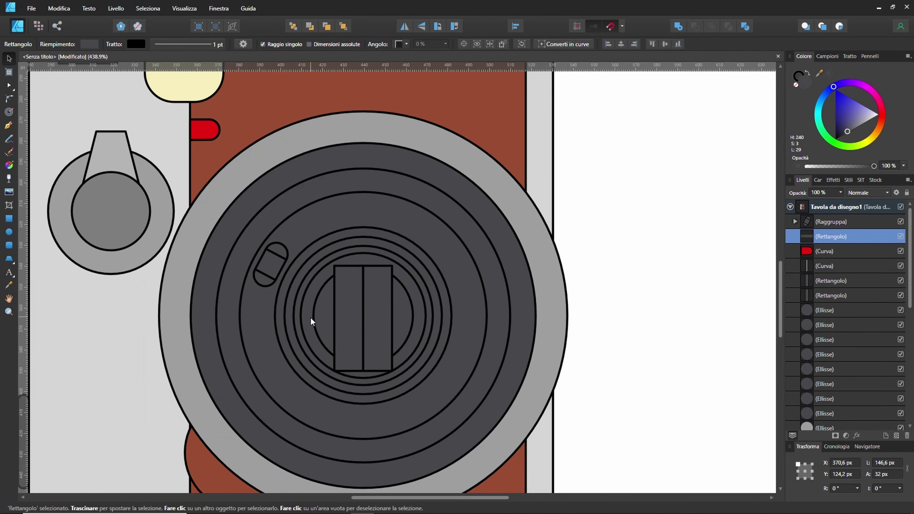
scroll(324, 322, "up", 1)
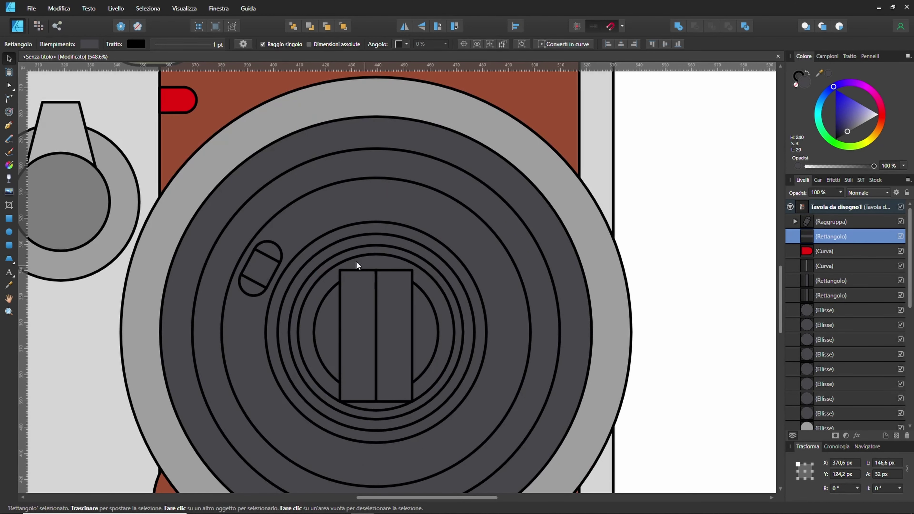
left_click(324, 280)
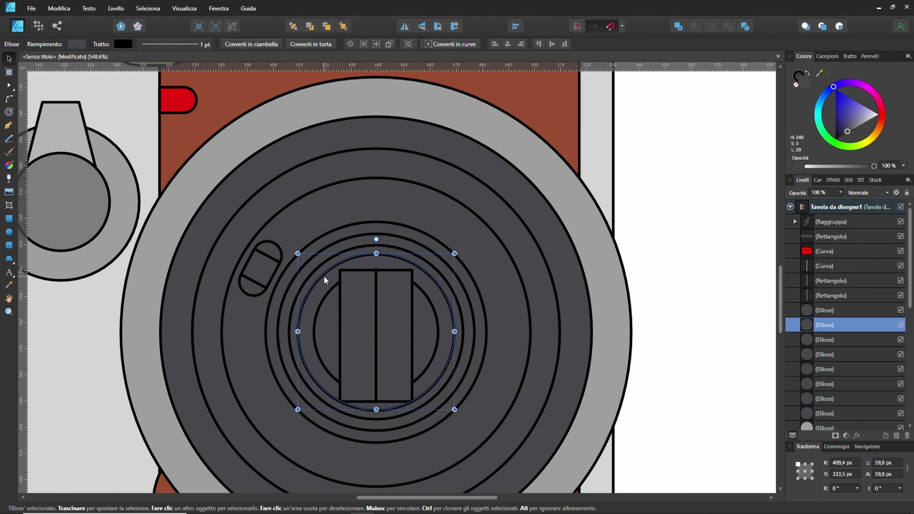
left_click(332, 286)
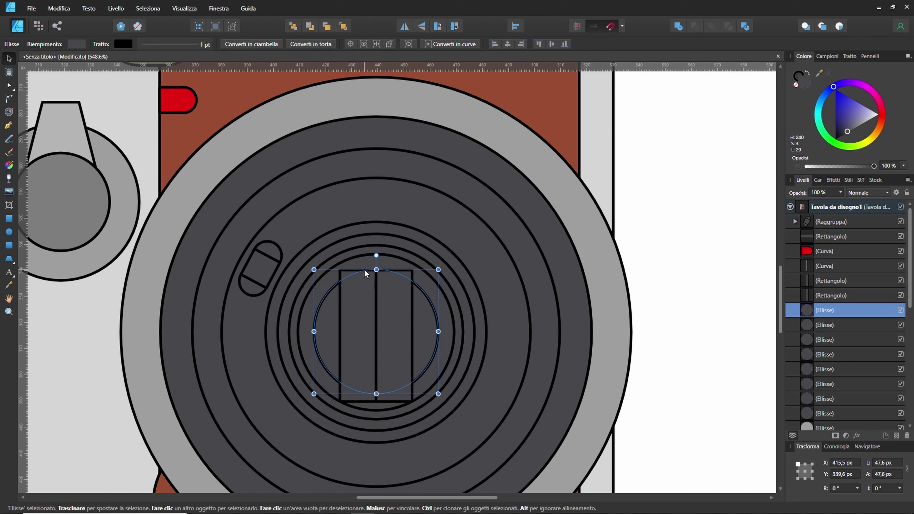
left_click(364, 269)
left_click(320, 280)
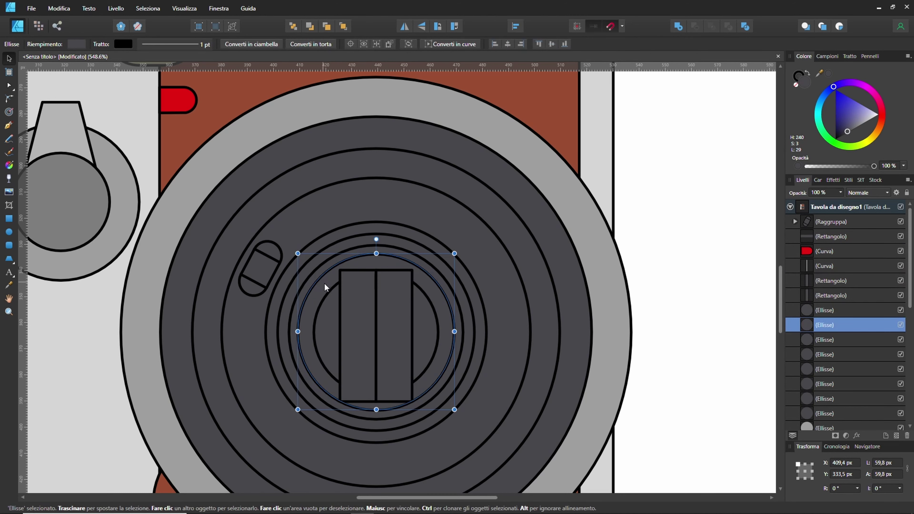
left_click(328, 290)
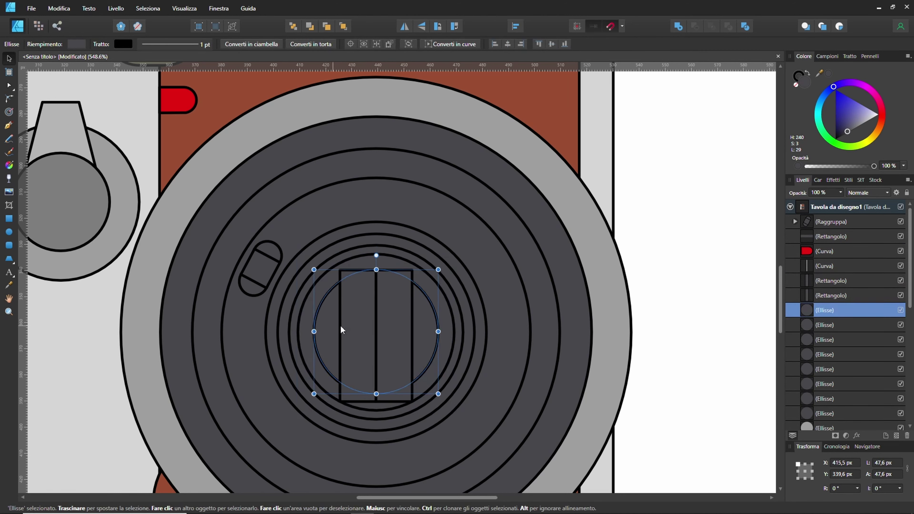
left_click(305, 302)
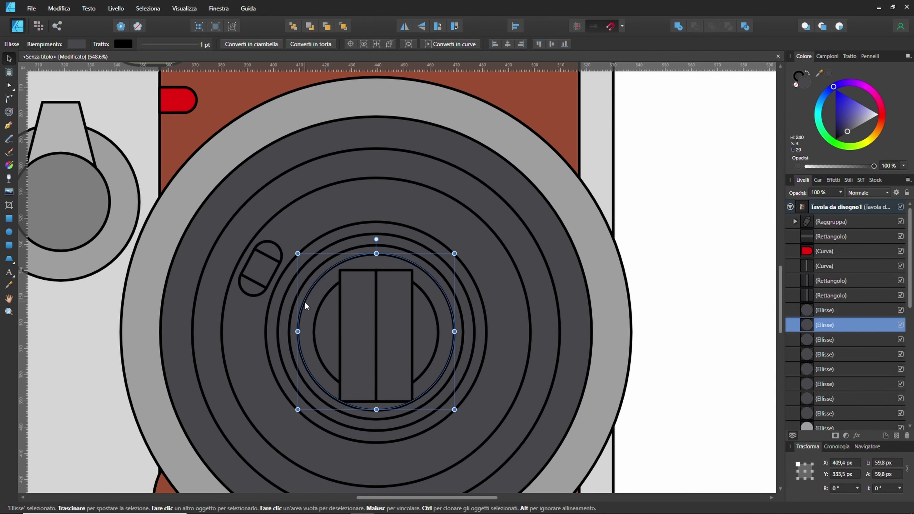
Subtract the inner centre circle from the outer one to make a ring.
left_click(317, 310)
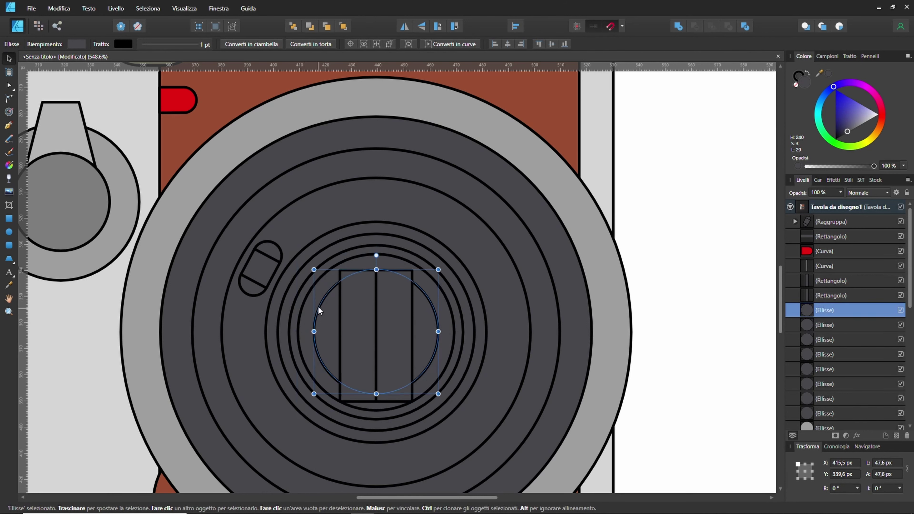
left_click(311, 292)
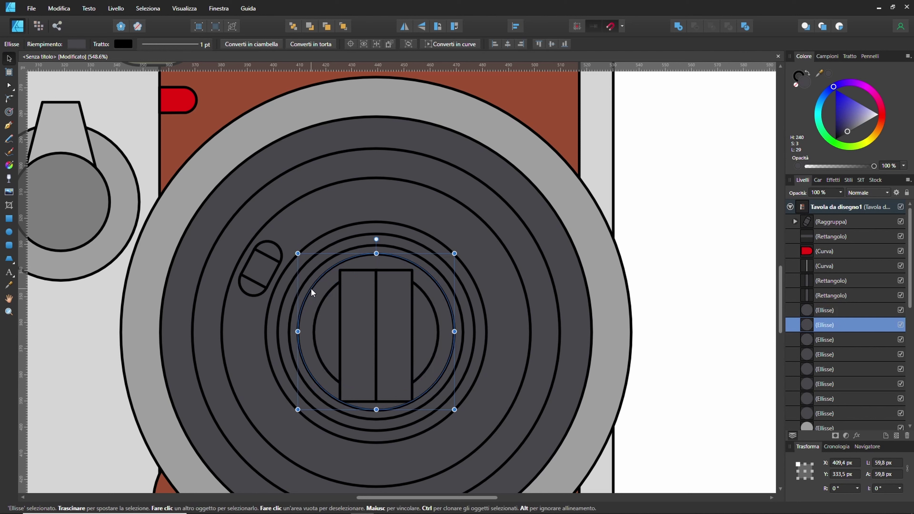
left_click(324, 300, "shift")
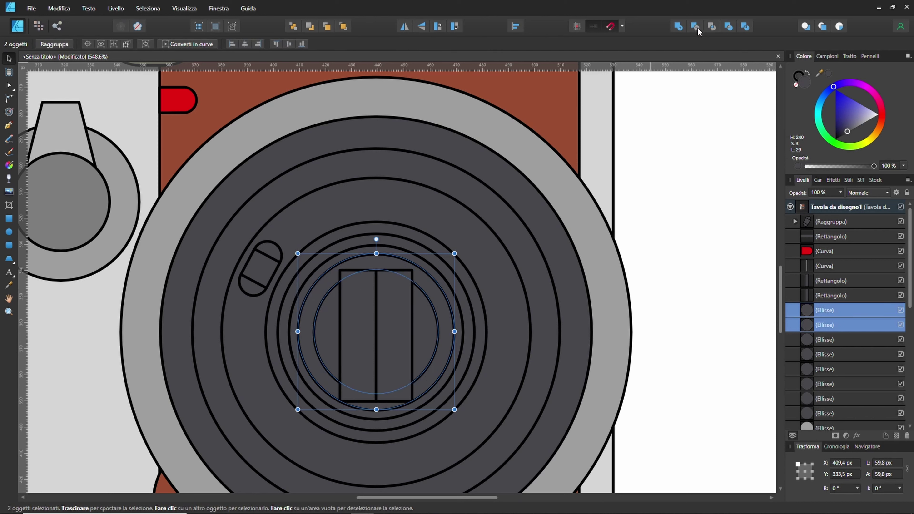
left_click(697, 29)
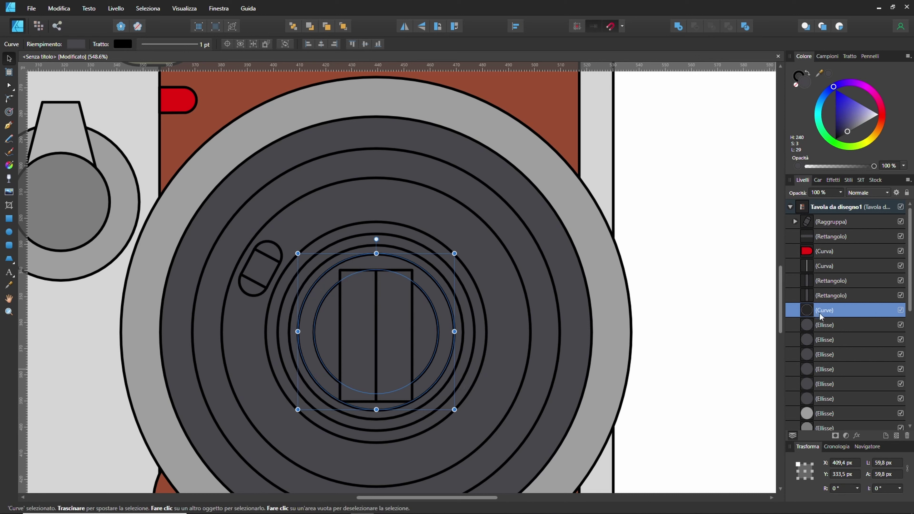
Move both centre stripe rectangles below the new ring layer.
left_click(810, 281)
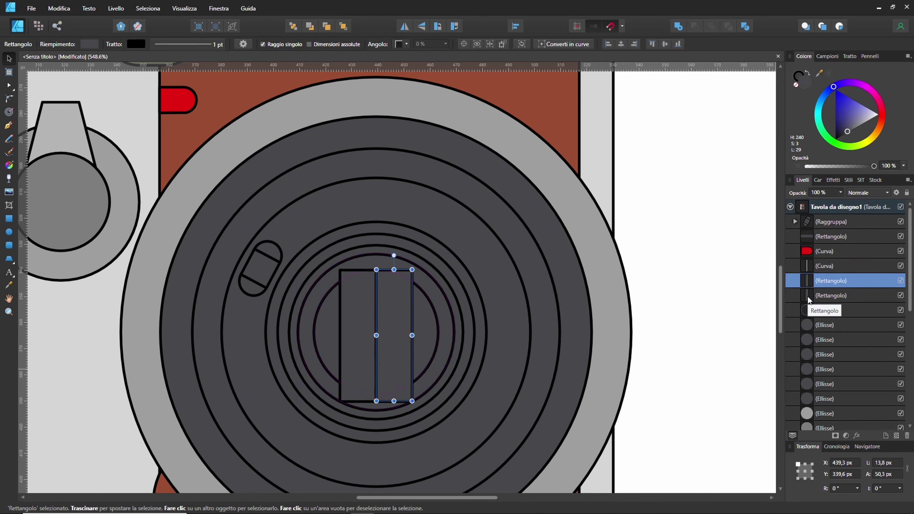
left_click(808, 296, "shift")
left_click_drag(803, 282, 804, 316)
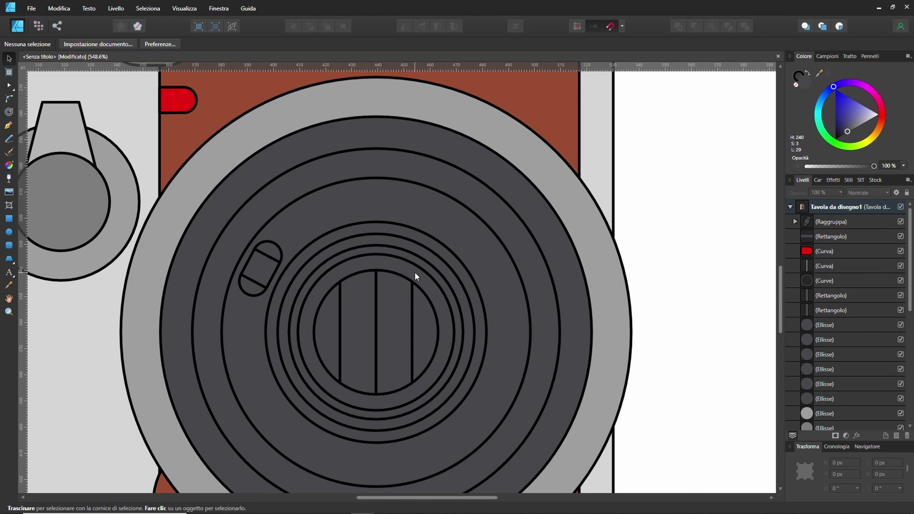
Stack the pill's two Ellisse layers above its Curva band.
key("ctrl+0")
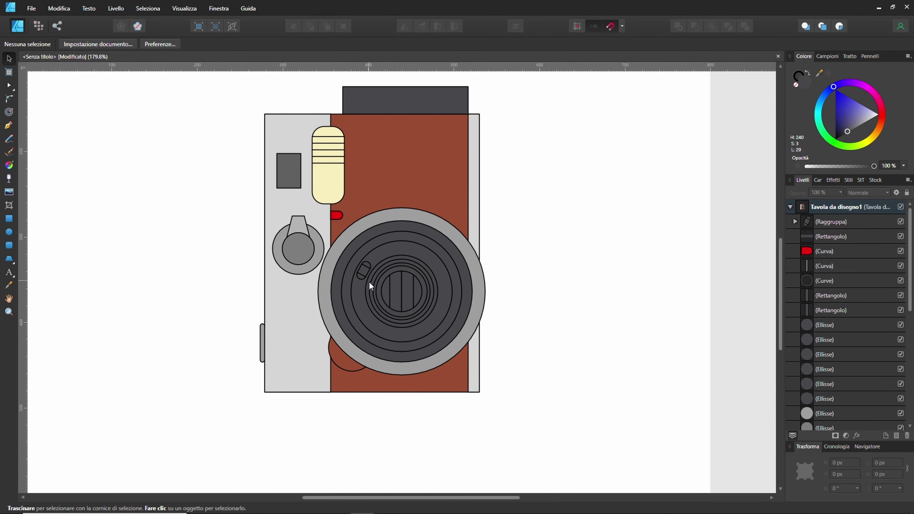
scroll(349, 281, "up", 4)
scroll(381, 272, "up", 3)
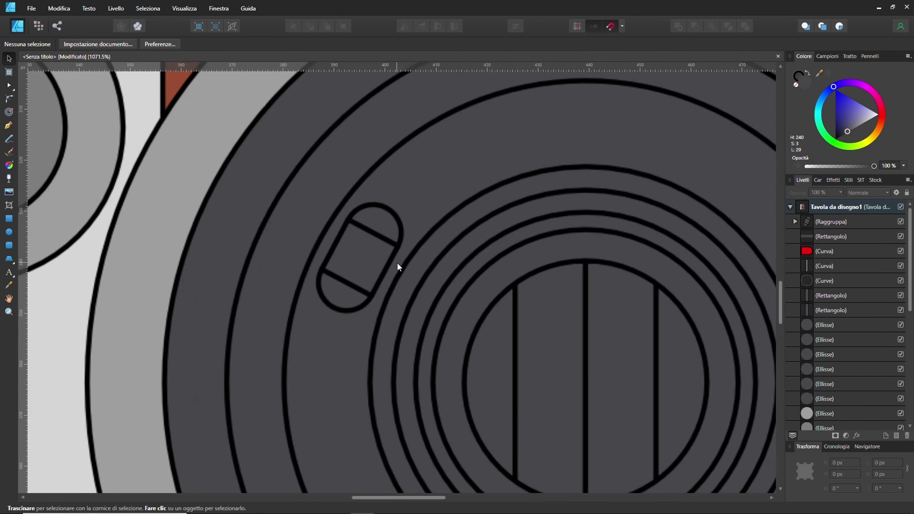
left_click(366, 227)
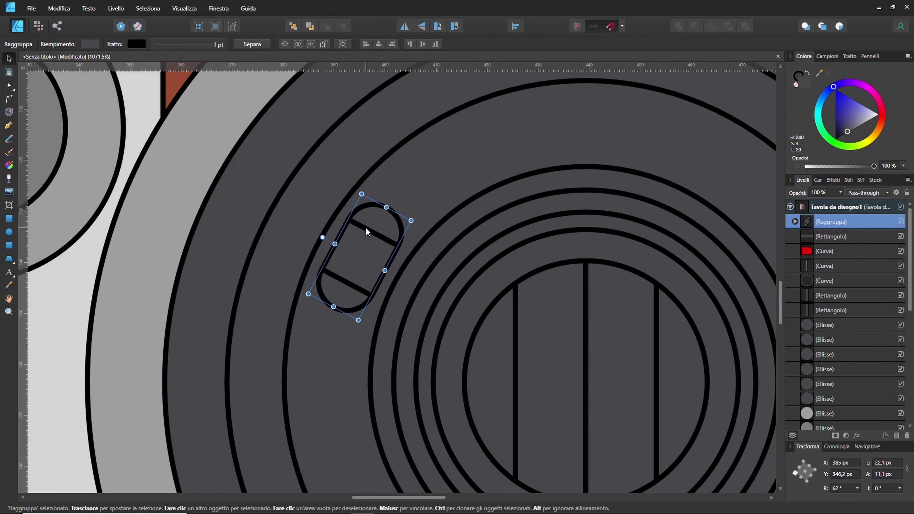
left_click(794, 221)
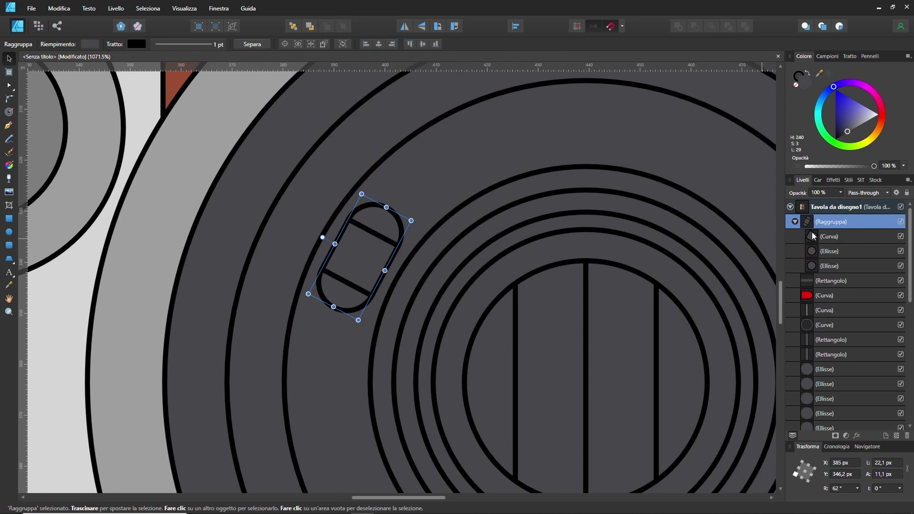
left_click(815, 254)
left_click(814, 269, "shift")
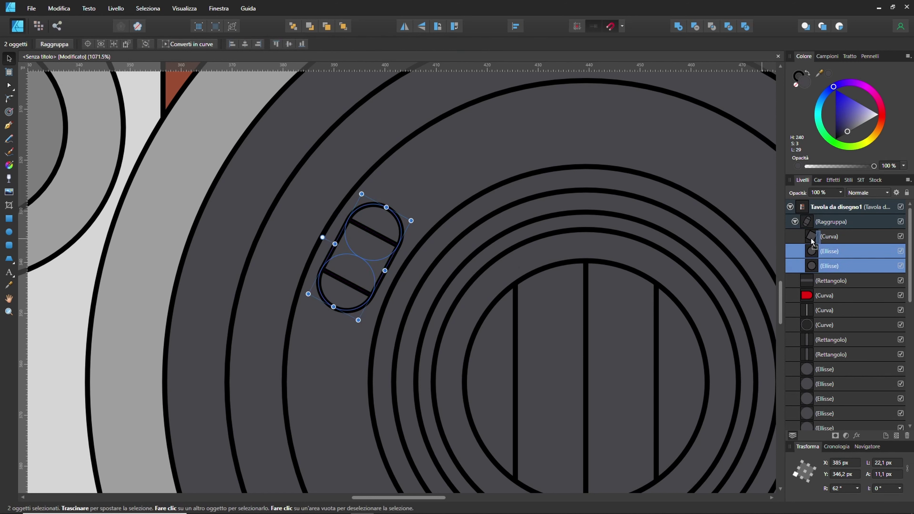
left_click_drag(811, 253, 812, 234)
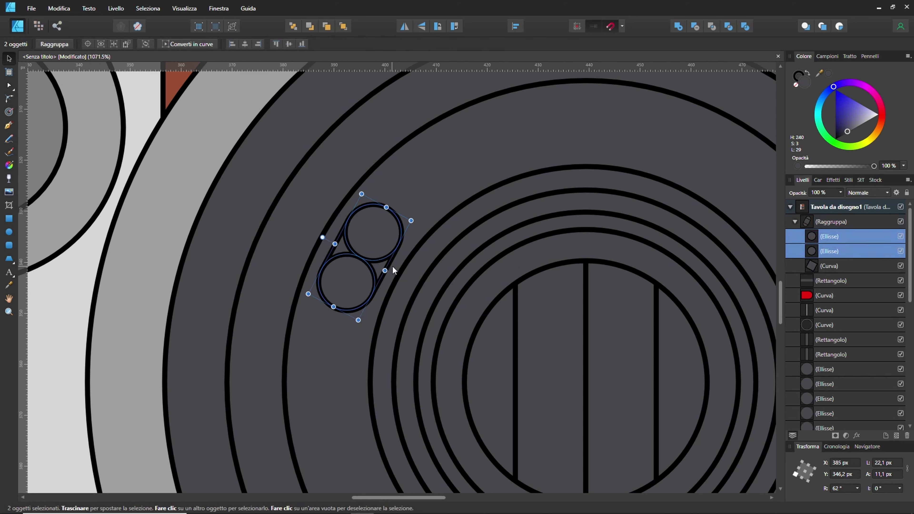
Darken both pill circles to near-black on the Colour wheel.
left_click(394, 266)
left_click(376, 259)
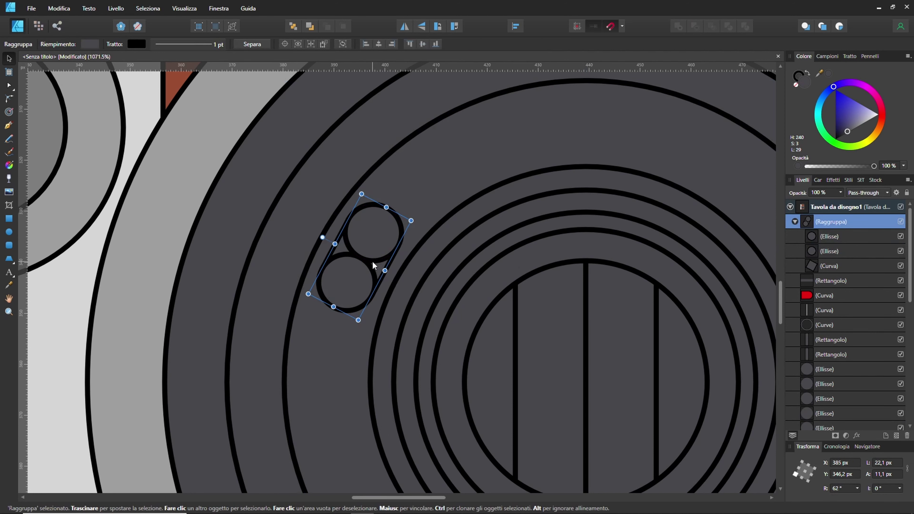
left_click(824, 236)
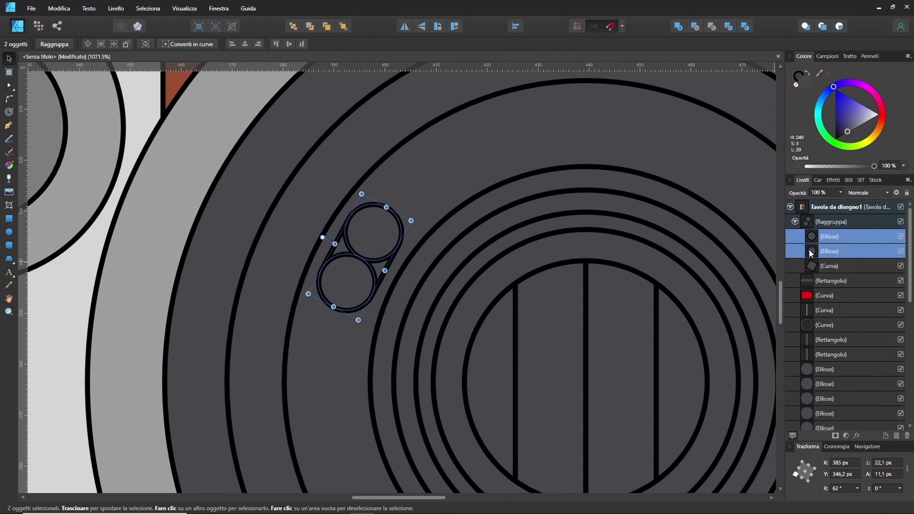
left_click(811, 251, "shift")
left_click_drag(848, 133, 844, 136)
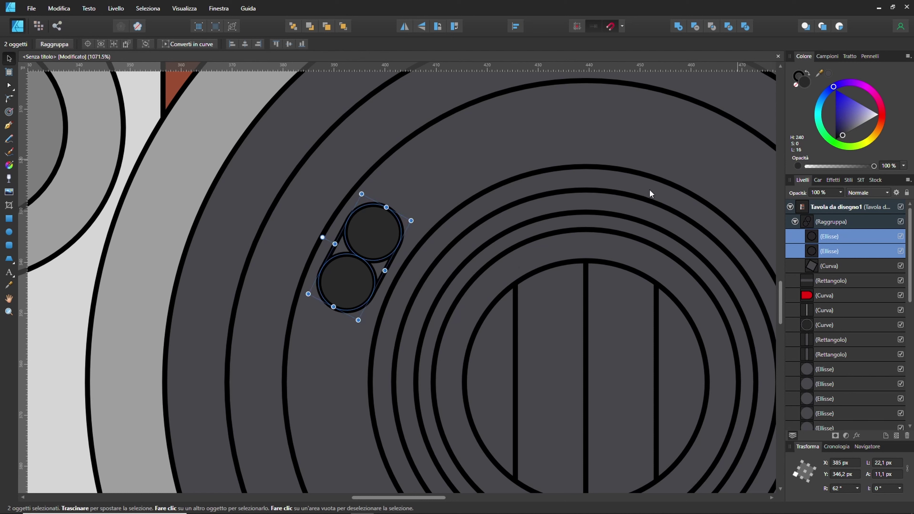
Give the band joining the pill circles a dark grey fill.
left_click(390, 268)
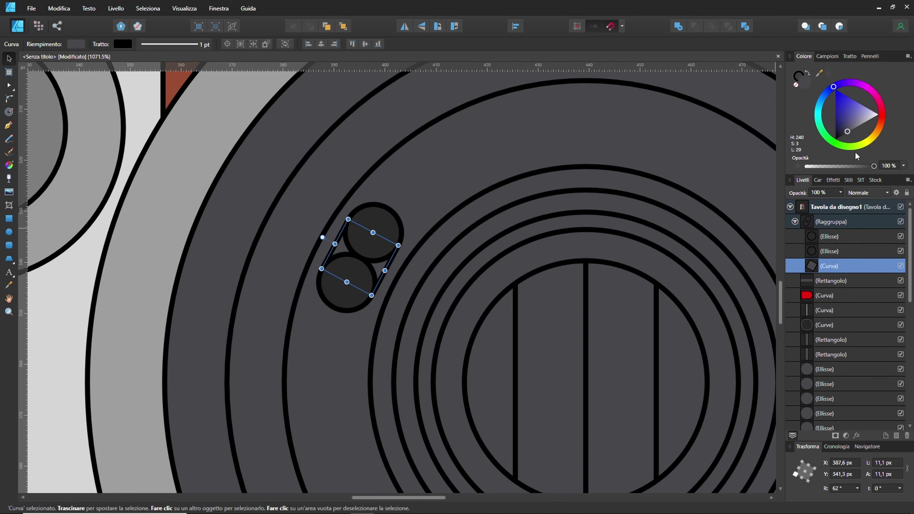
left_click_drag(847, 132, 845, 134)
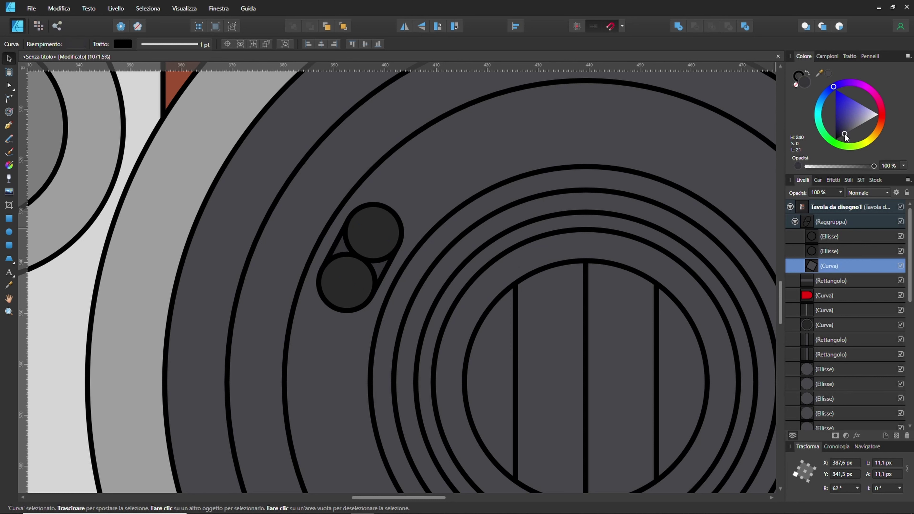
left_click_drag(845, 135, 847, 132)
left_click(466, 142)
scroll(466, 142, "down", 2)
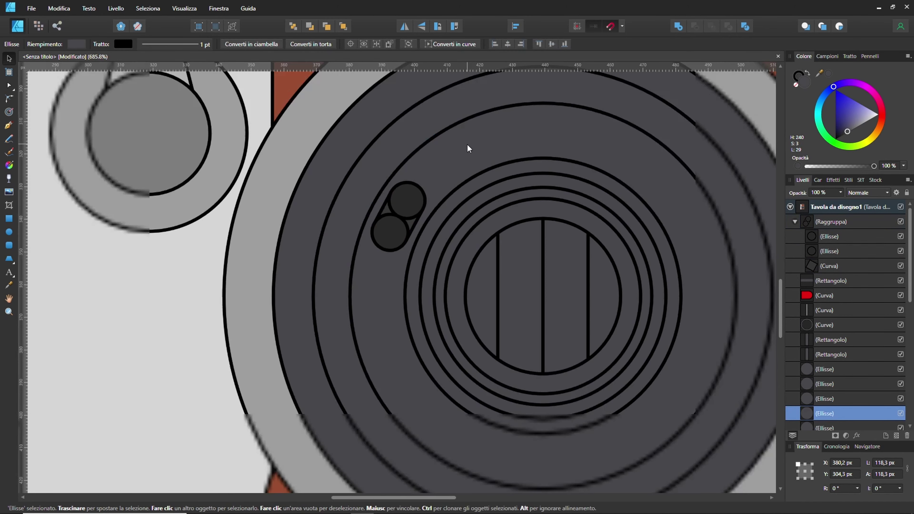
Darken the grey fill of the ring around the striped lens centre.
scroll(467, 144, "down", 1)
scroll(638, 245, "right", 3)
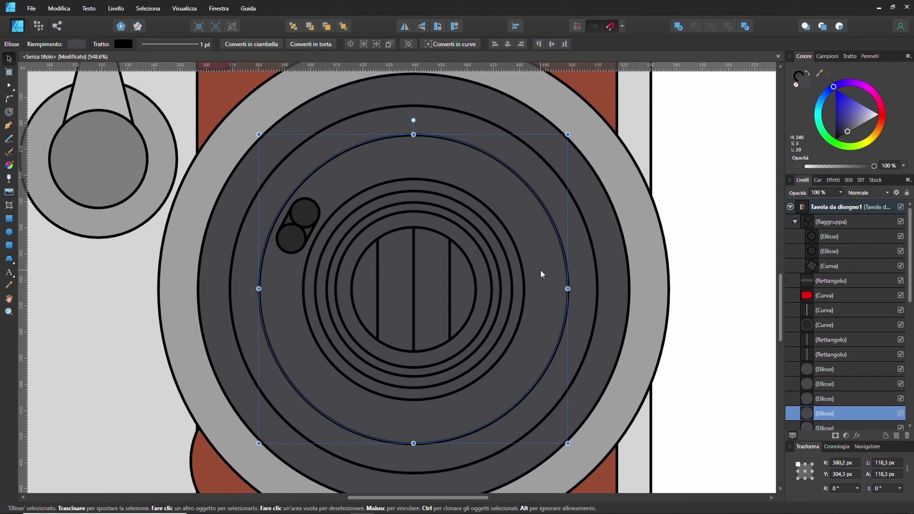
scroll(505, 266, "down", 2)
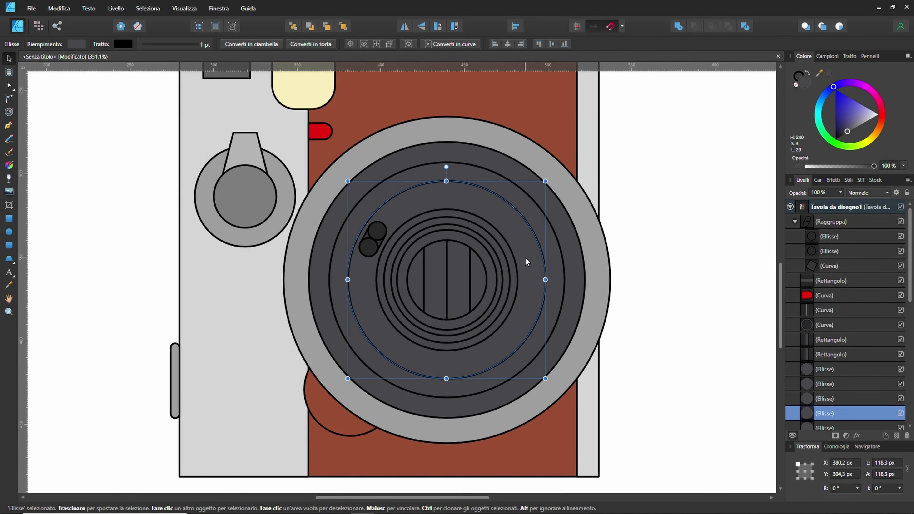
scroll(525, 257, "up", 1)
scroll(525, 257, "up", 1)
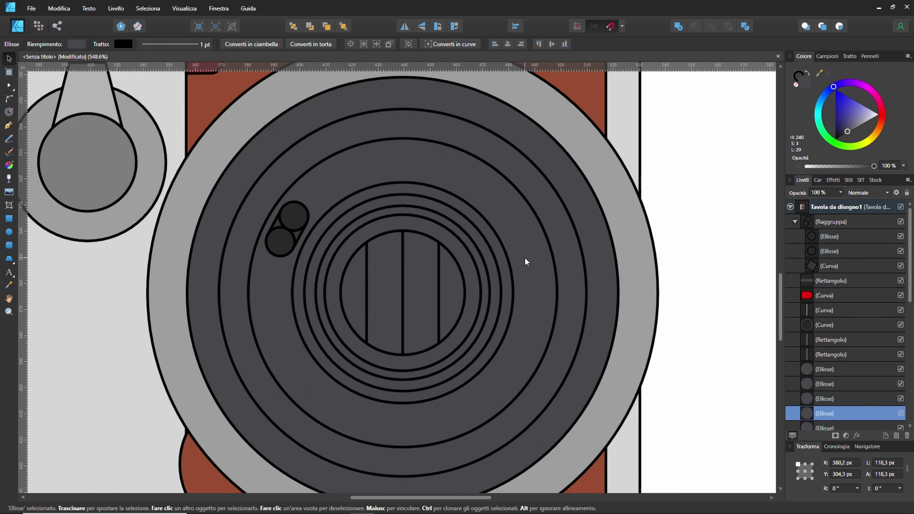
left_click(359, 248)
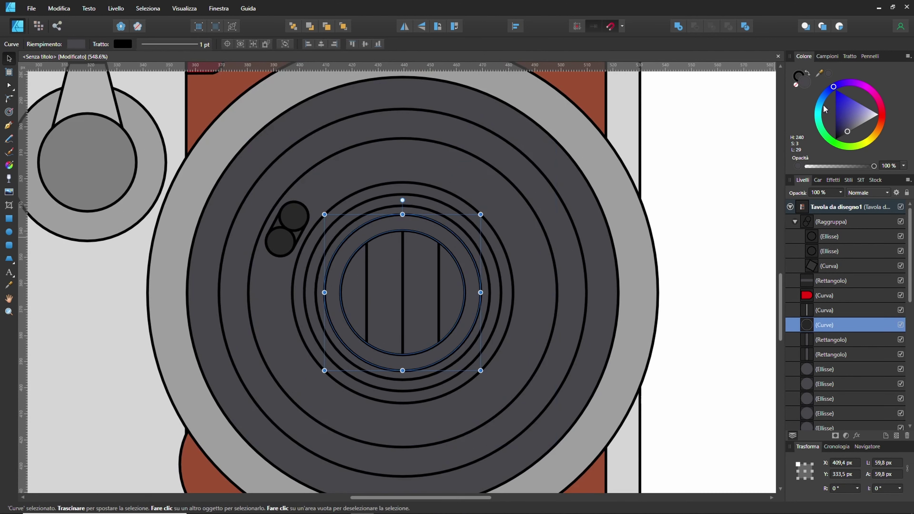
left_click_drag(846, 132, 845, 133)
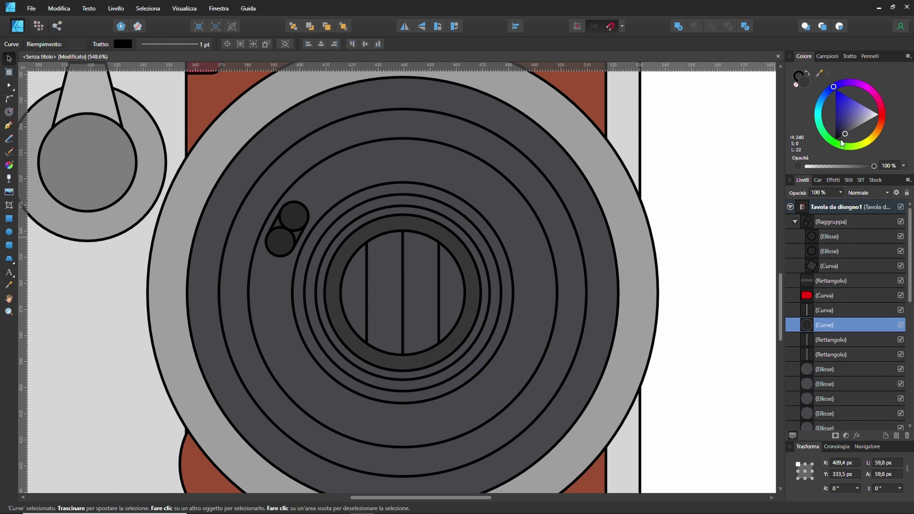
Darken the fill of the two vertical stripes in the lens centre.
left_click(362, 288)
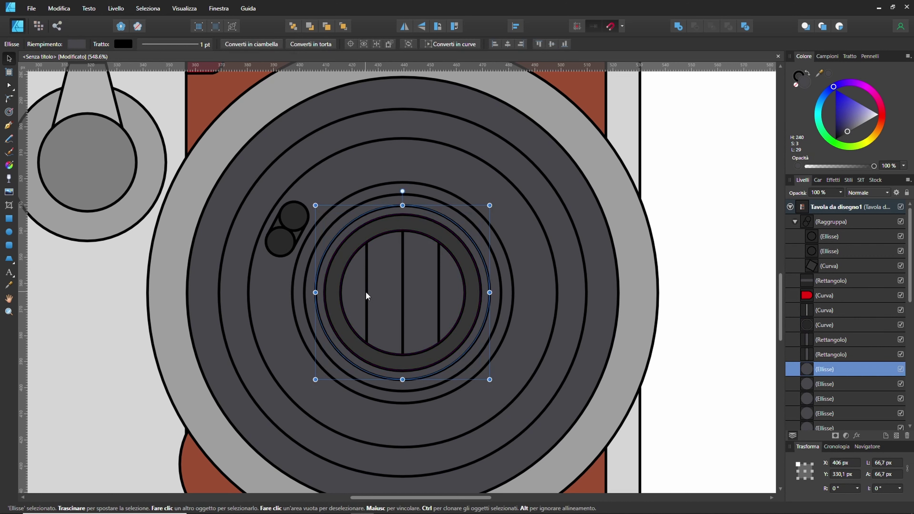
left_click(366, 291)
left_click(440, 290, "shift")
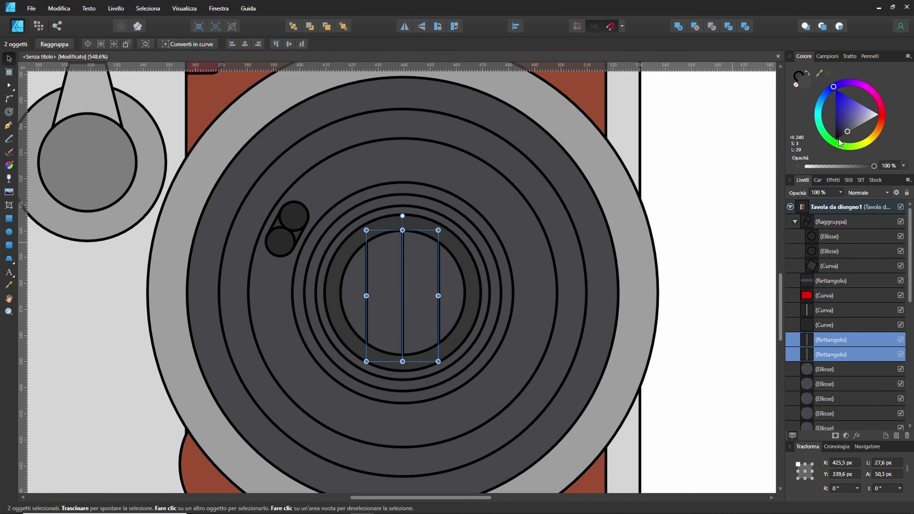
left_click_drag(848, 131, 845, 132)
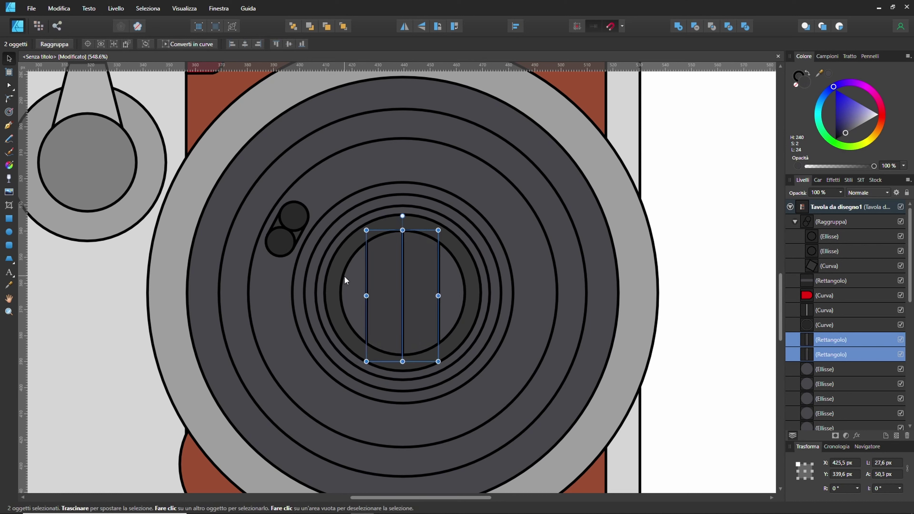
Give the inner lens ellipse a darker grey fill and bring the whole camera into view.
left_click(322, 262)
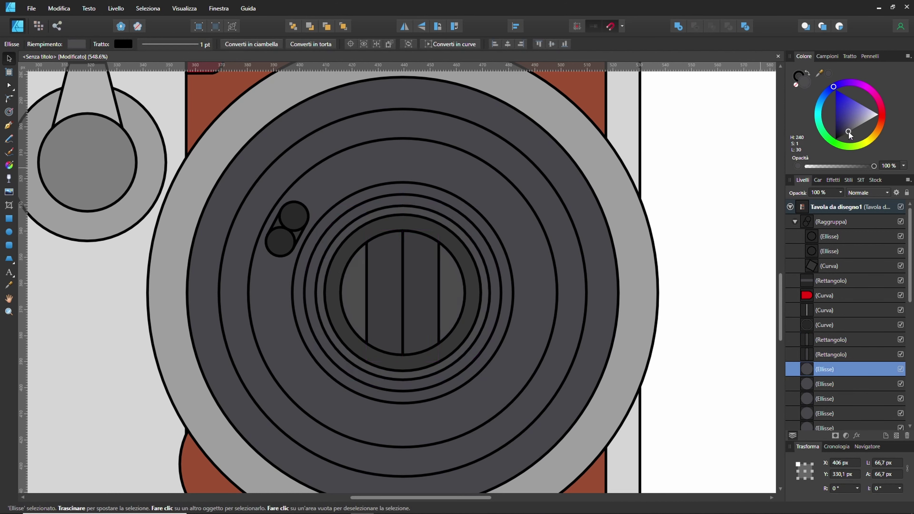
left_click_drag(848, 133, 846, 134)
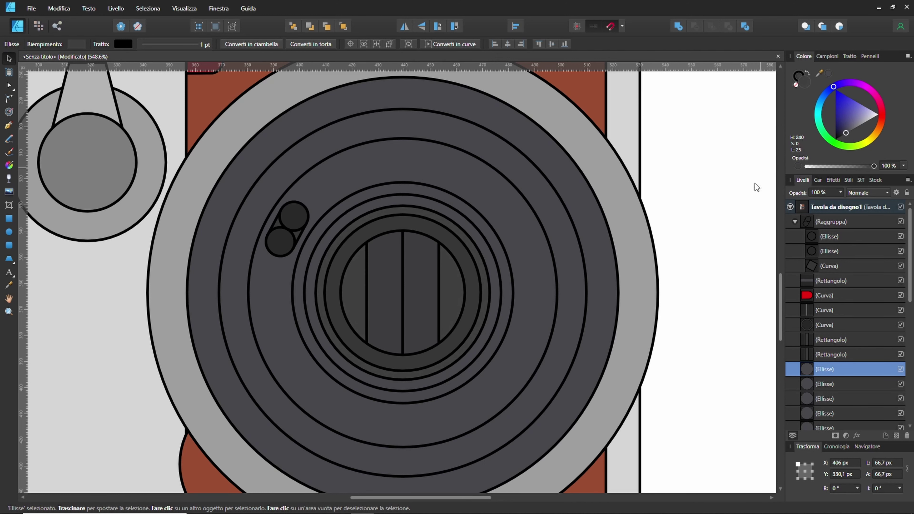
left_click(708, 203)
scroll(707, 203, "down", 5)
mouse_move(695, 181)
left_mouse_down()
mouse_move(674, 204)
mouse_move(579, 233)
left_mouse_up()
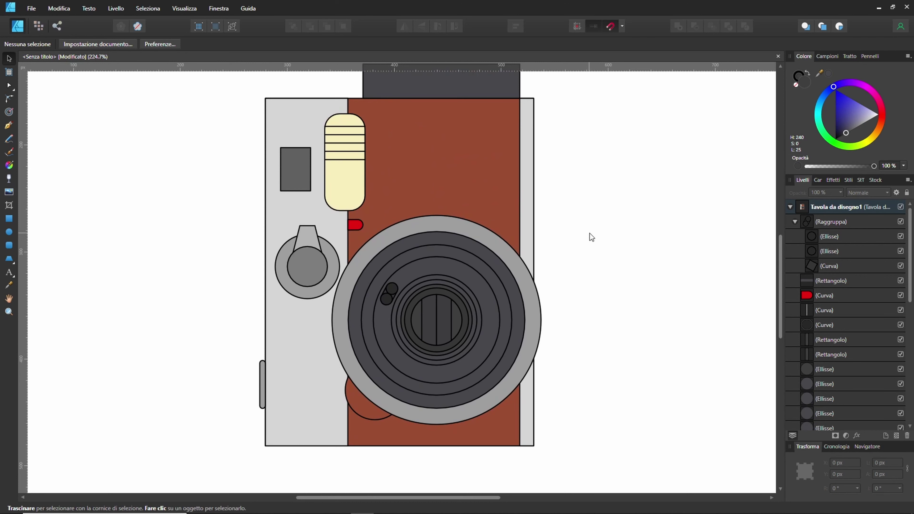
Fill the camera's top rectangle with near-black instead of dark grey.
scroll(590, 233, "down", 1)
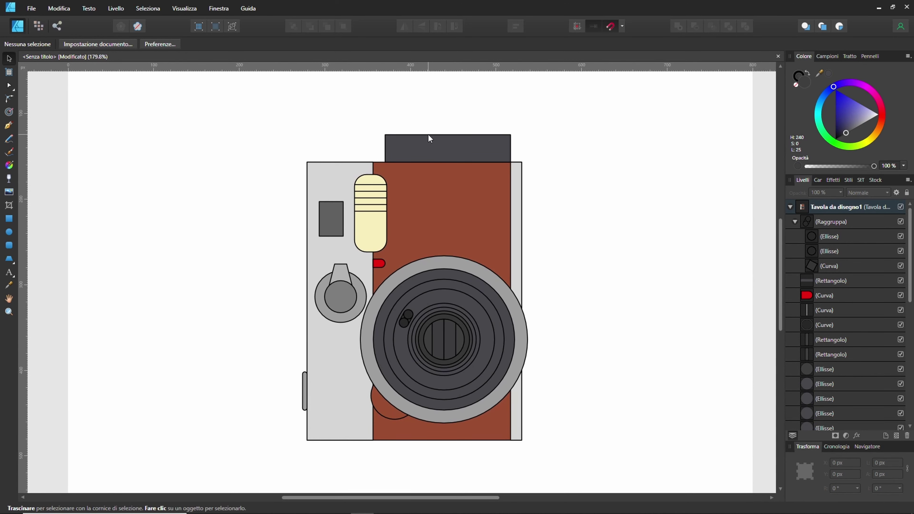
left_click(429, 136)
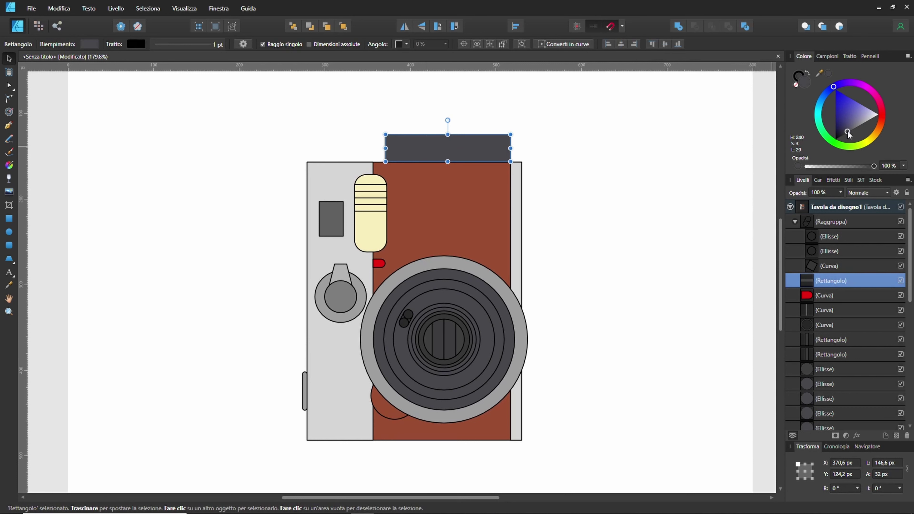
left_click_drag(848, 135, 814, 149)
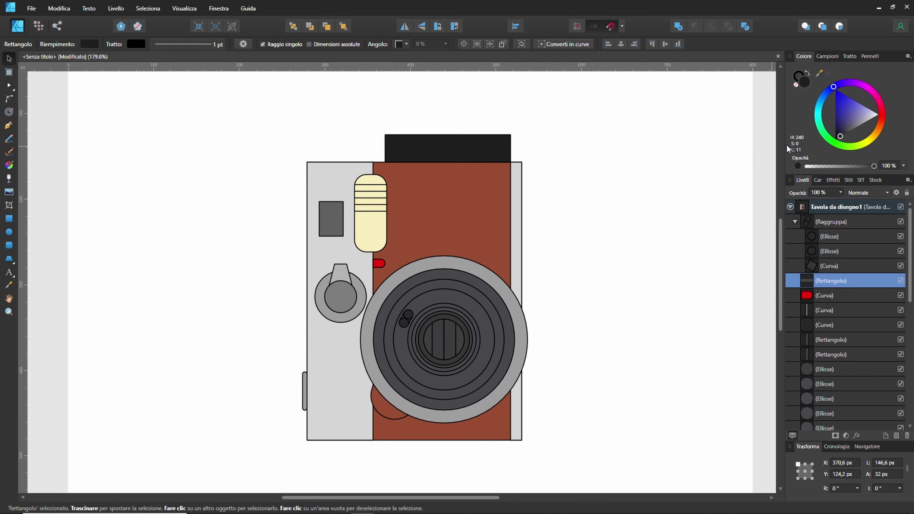
left_click(608, 191)
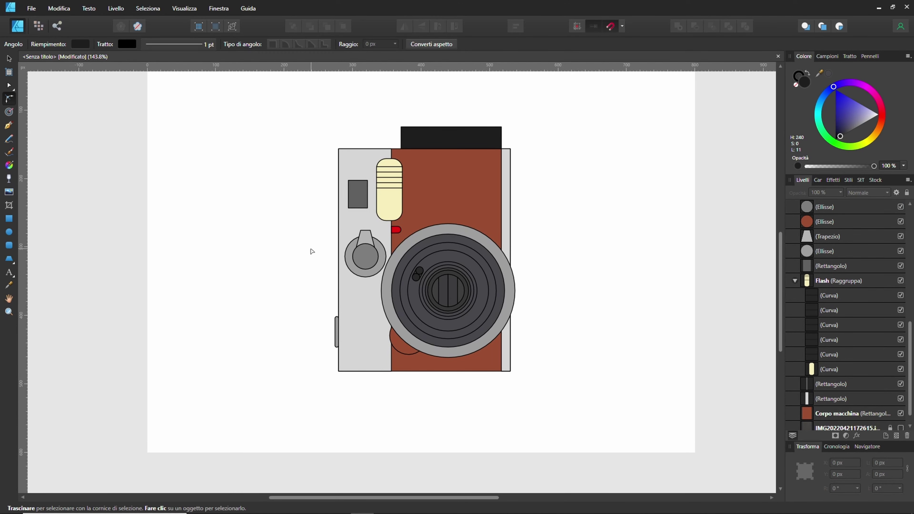
Round all four corners of both grey side panels to a 5 px radius.
scroll(333, 227, "up", 2)
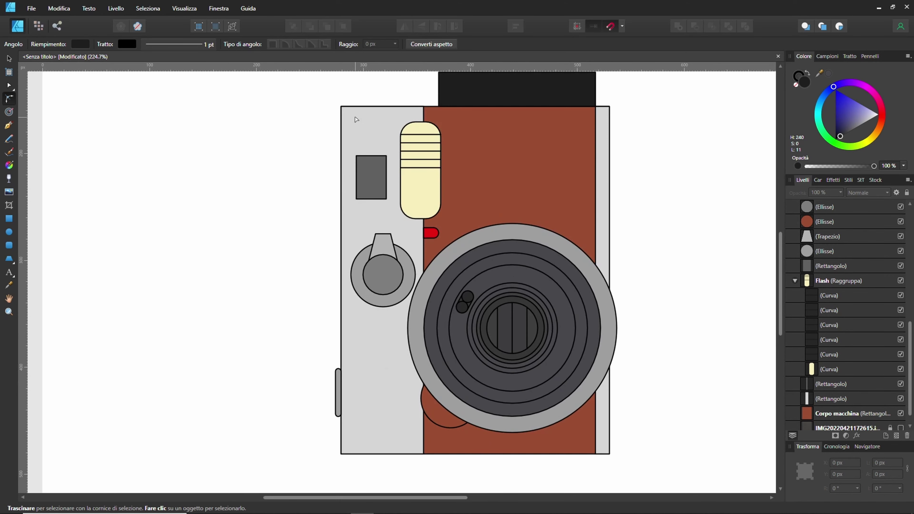
left_click(344, 111)
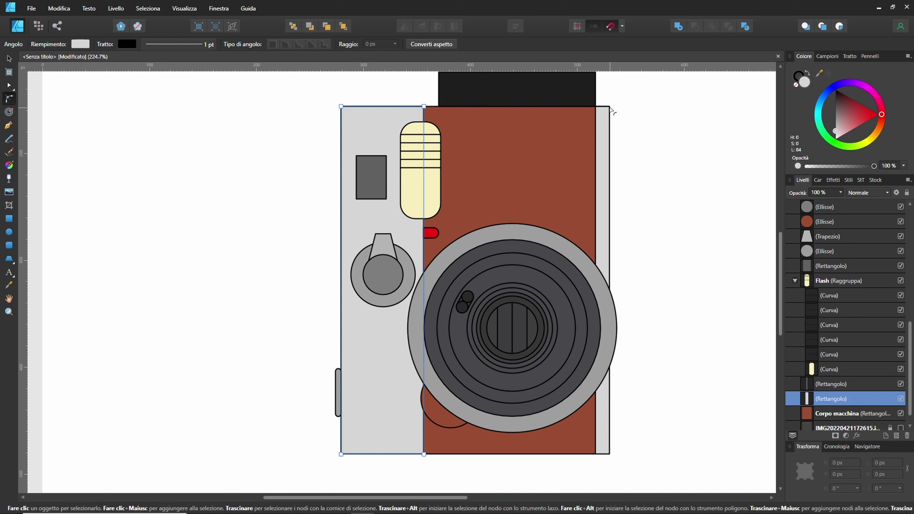
left_click(608, 108, "shift")
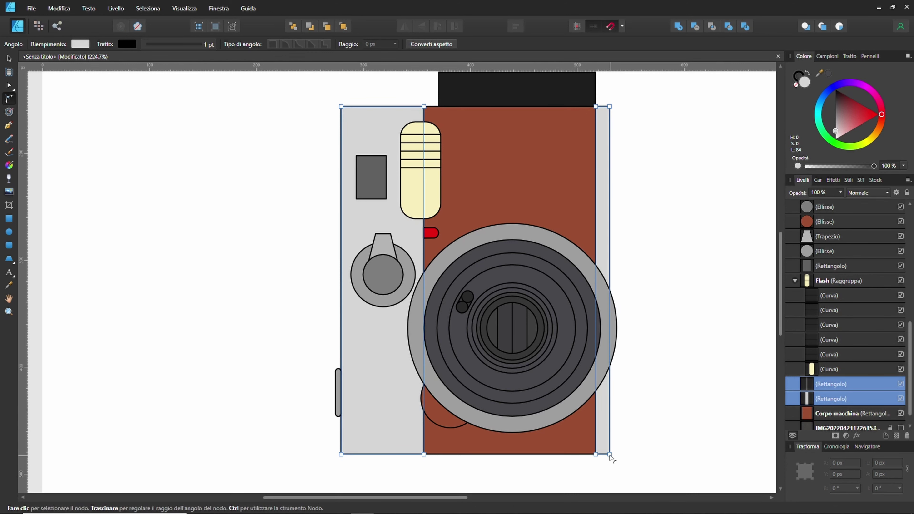
left_click(342, 455)
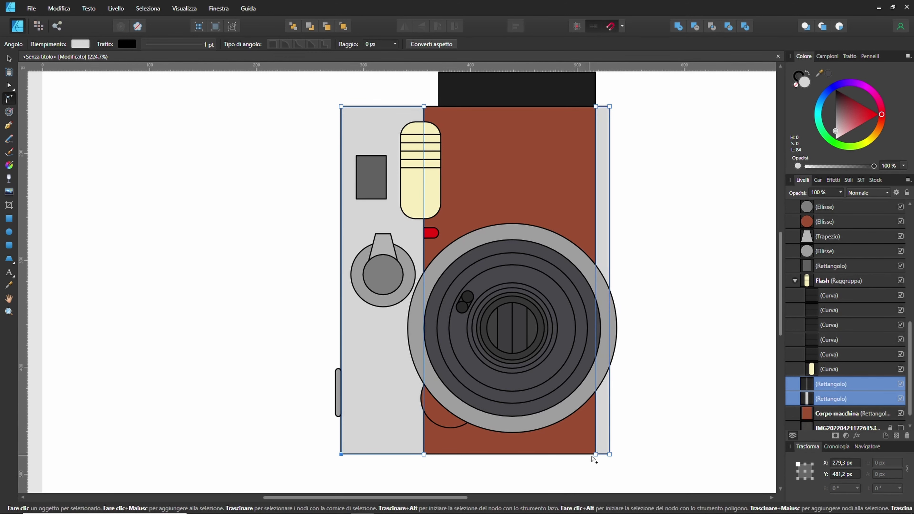
left_click(611, 455, "shift")
left_click(610, 106, "shift")
left_click(341, 107, "shift")
left_click(377, 45)
type("5")
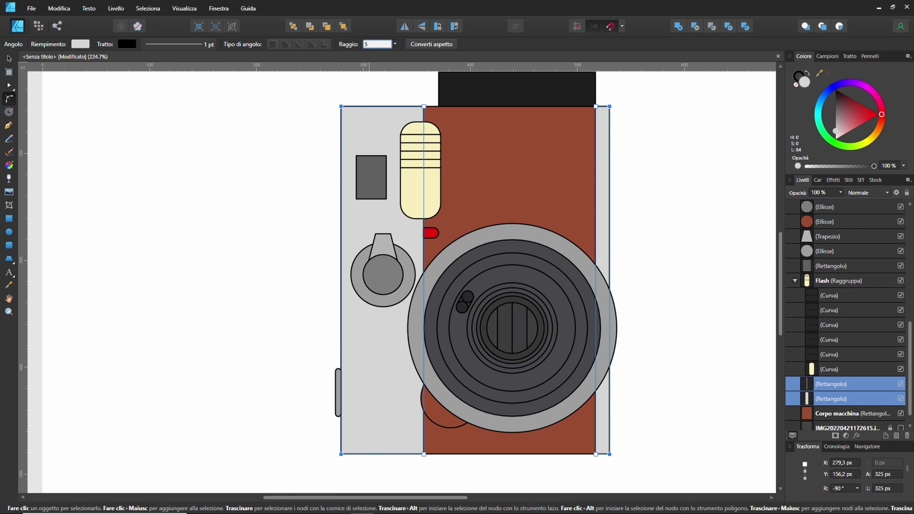
key("Return")
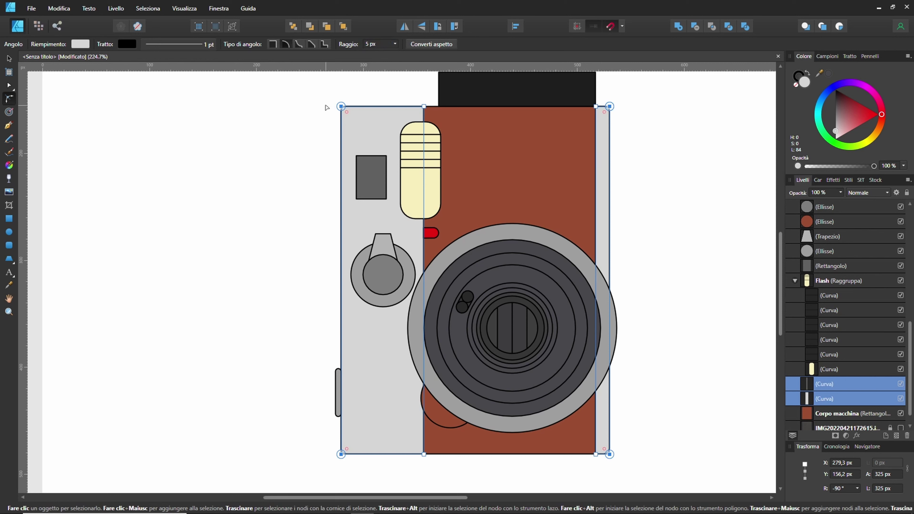
left_click(326, 108)
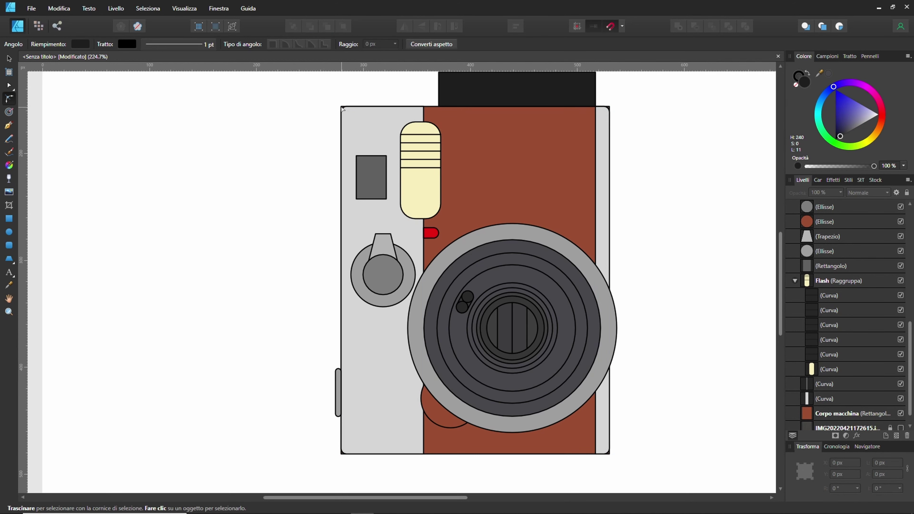
Narrow the brown camera body to about 234.7 px wide, tucked behind the side panels.
left_click(12, 60)
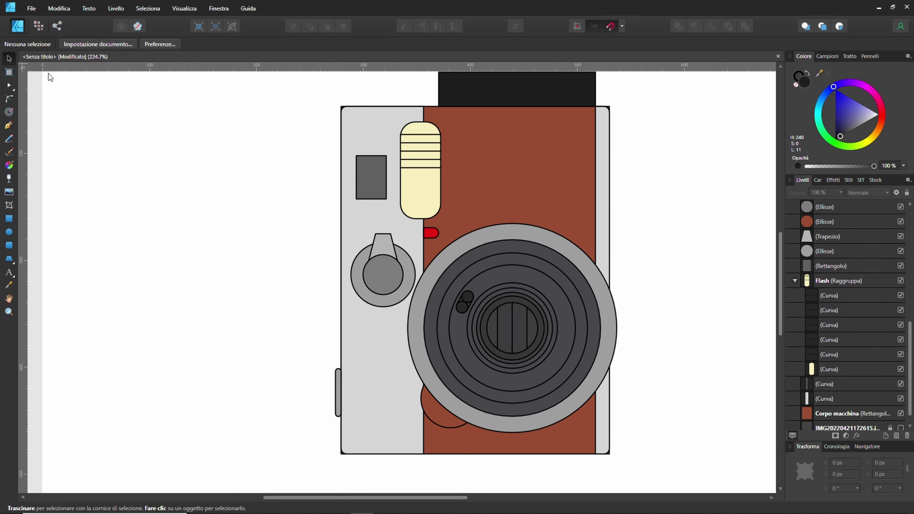
left_click(345, 115)
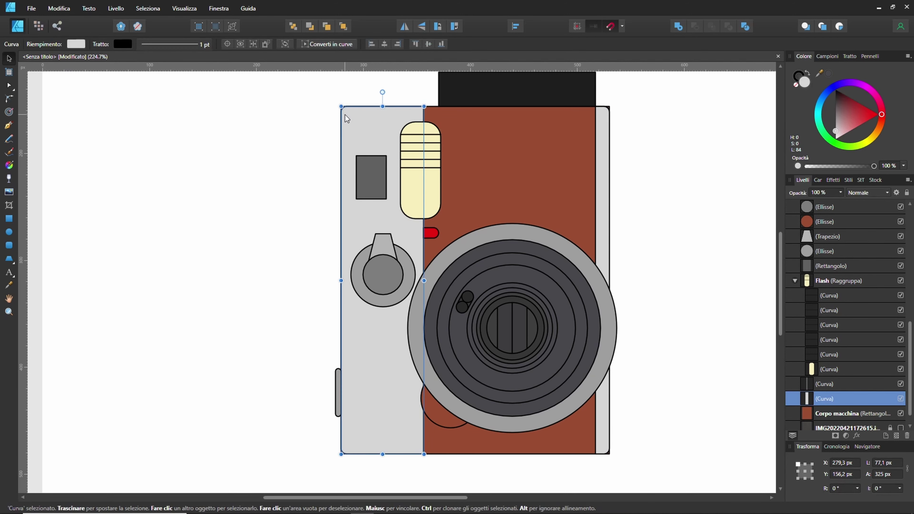
left_click(827, 415)
left_click_drag(341, 282, 353, 280)
left_click_drag(609, 281, 604, 280)
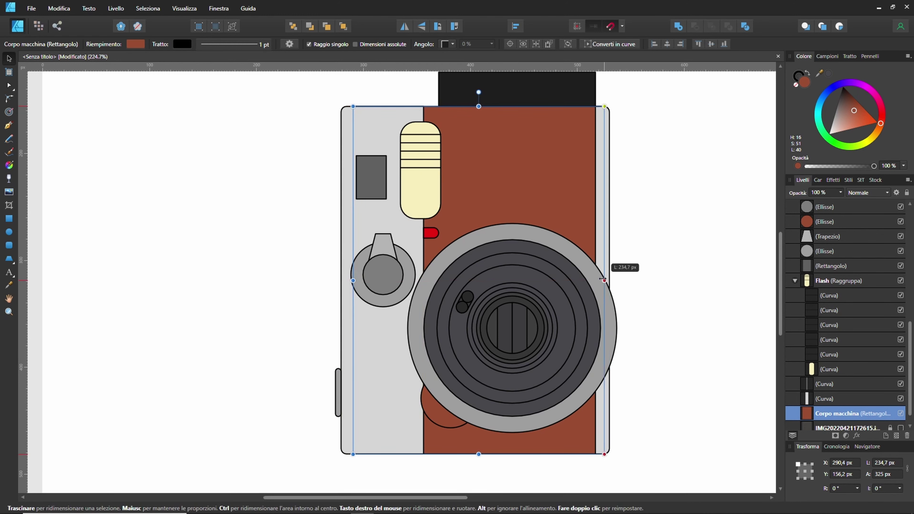
left_click(652, 285)
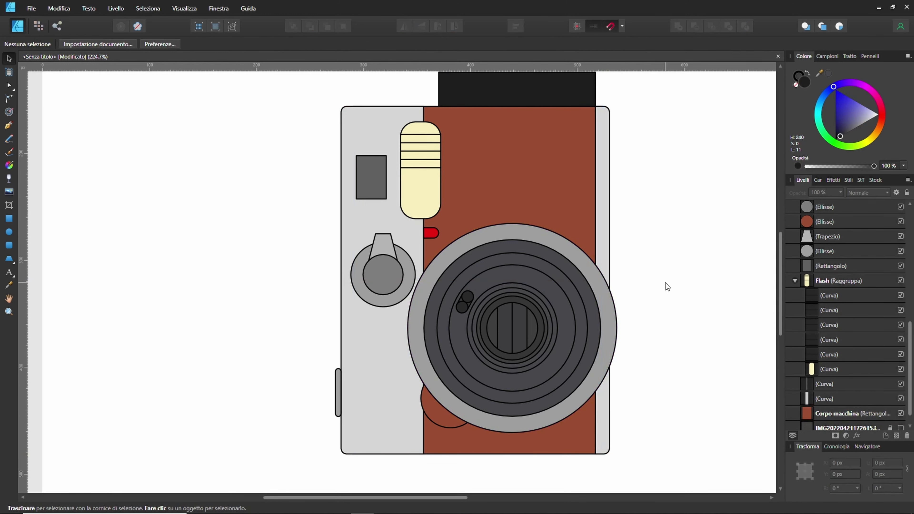
scroll(665, 283, "down", 1)
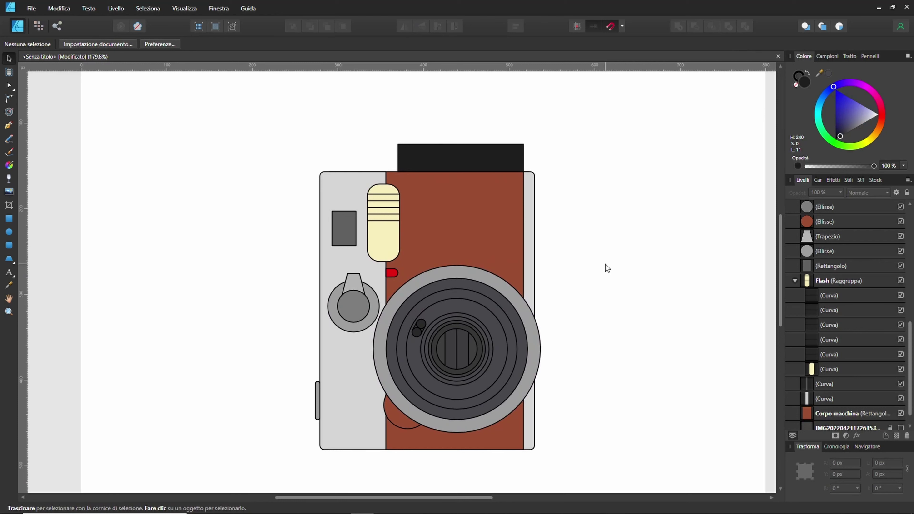